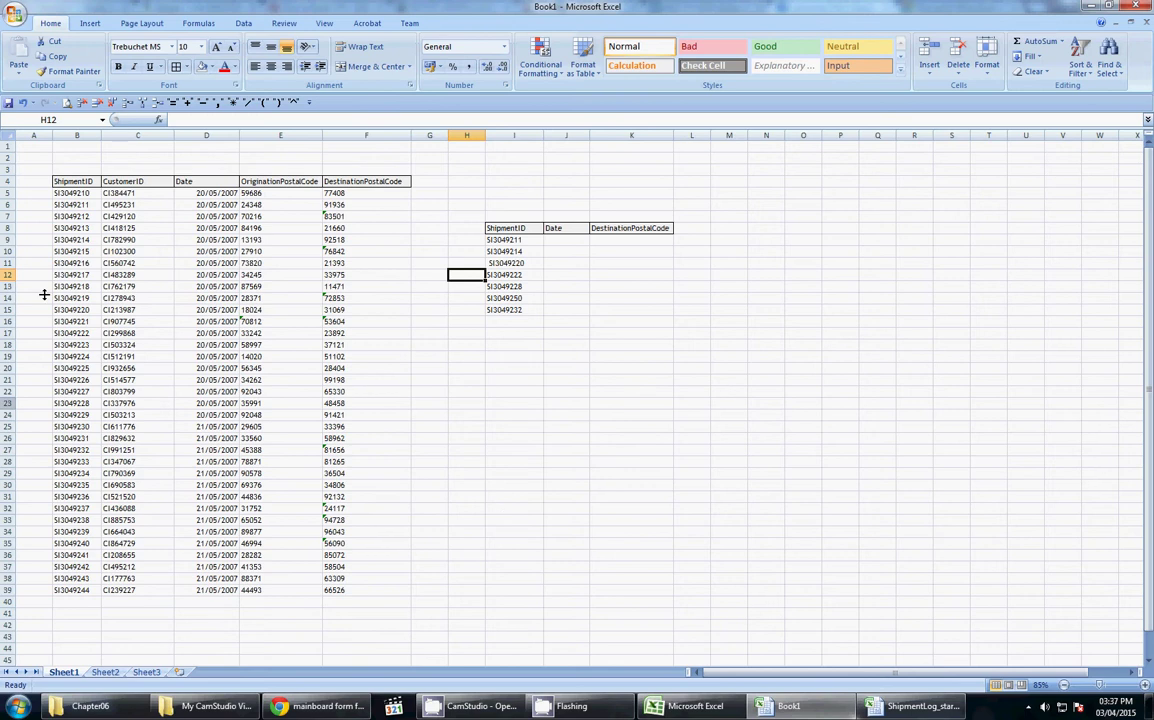
- Highlight the shipment table's ShipmentID, CustomerID, Date, OriginationPostalCode and DestinationPostalCode columns
left_click_drag(76, 181, 340, 590)
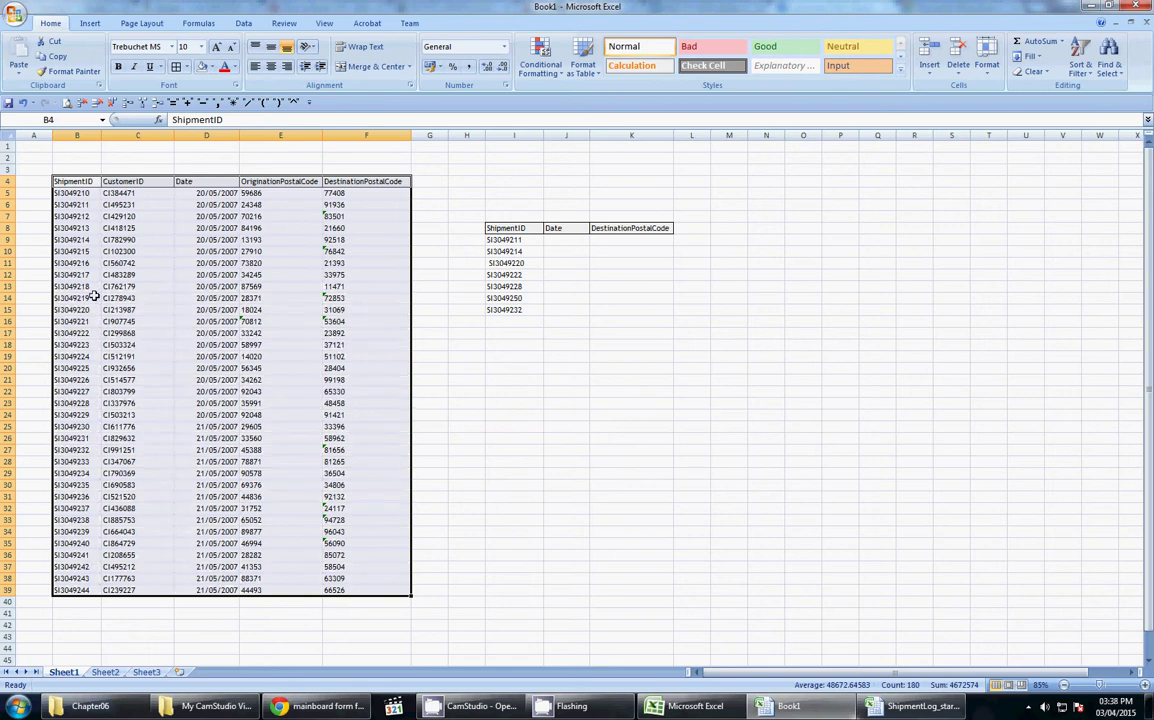
left_click_drag(75, 181, 85, 588)
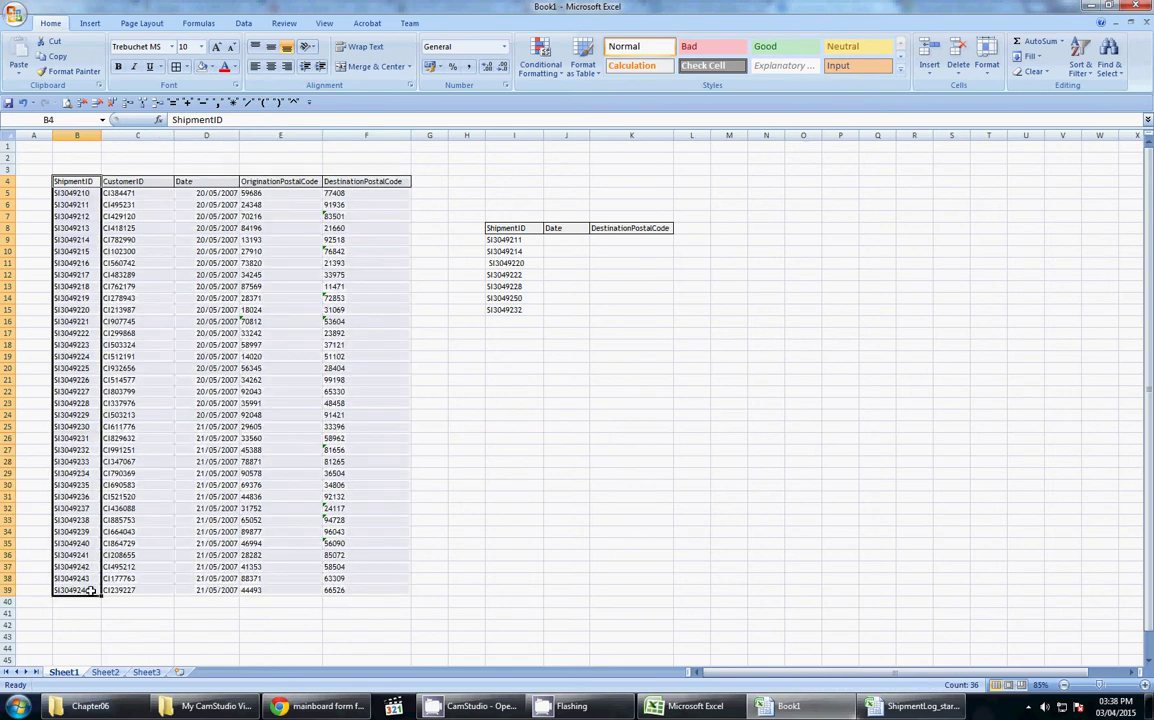
left_click_drag(125, 181, 144, 598)
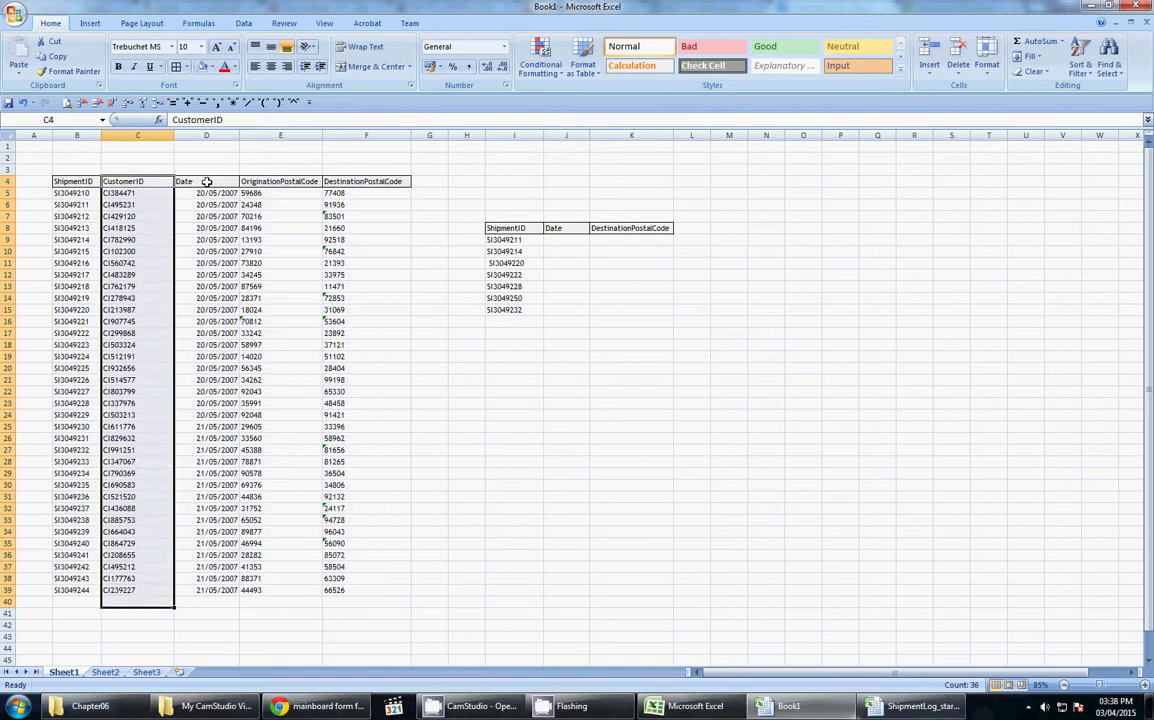
left_click_drag(190, 181, 206, 604)
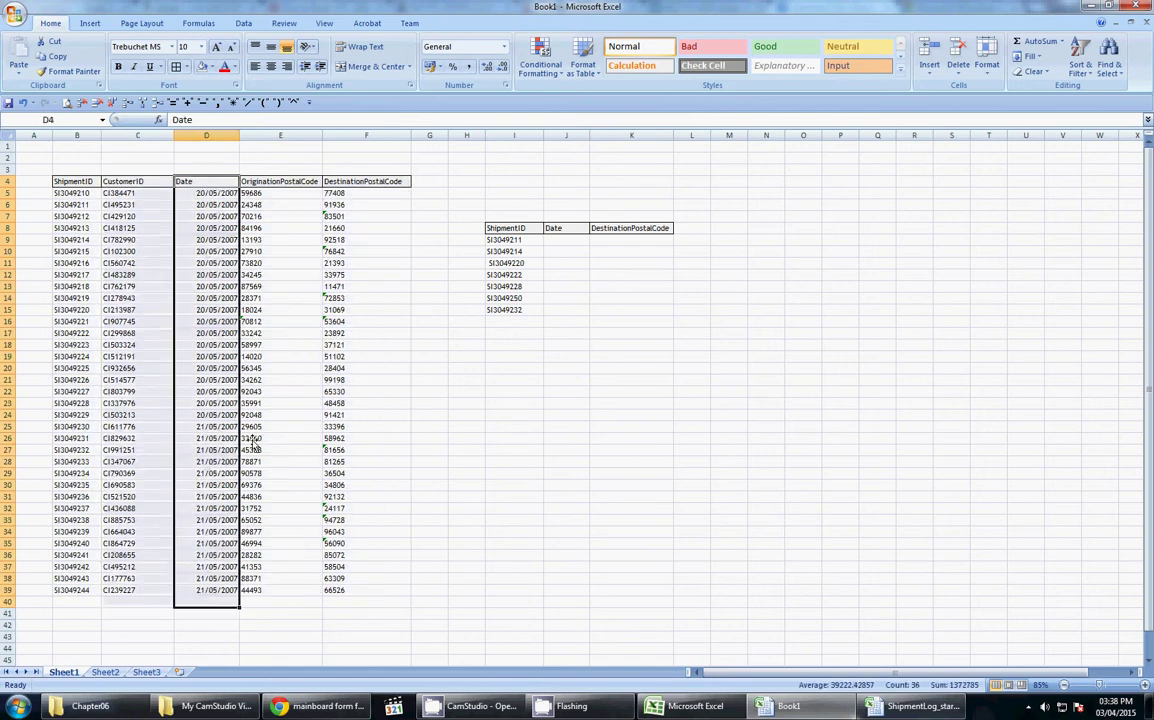
left_click_drag(260, 178, 259, 591)
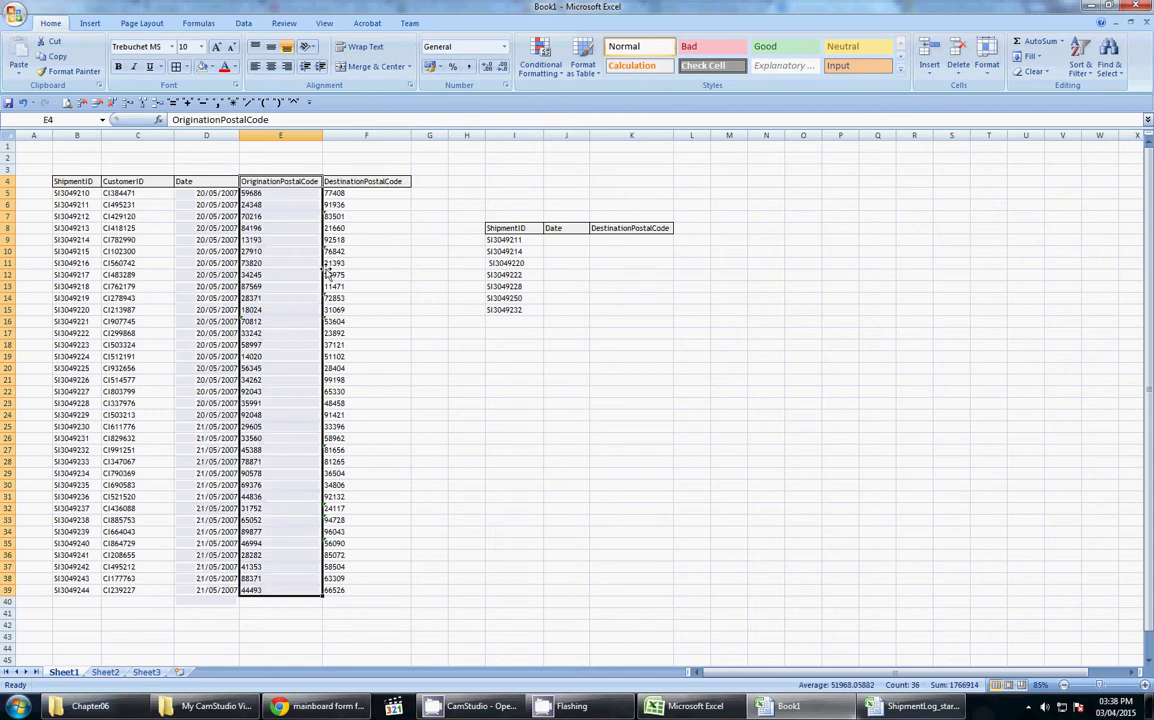
left_click_drag(330, 182, 353, 582)
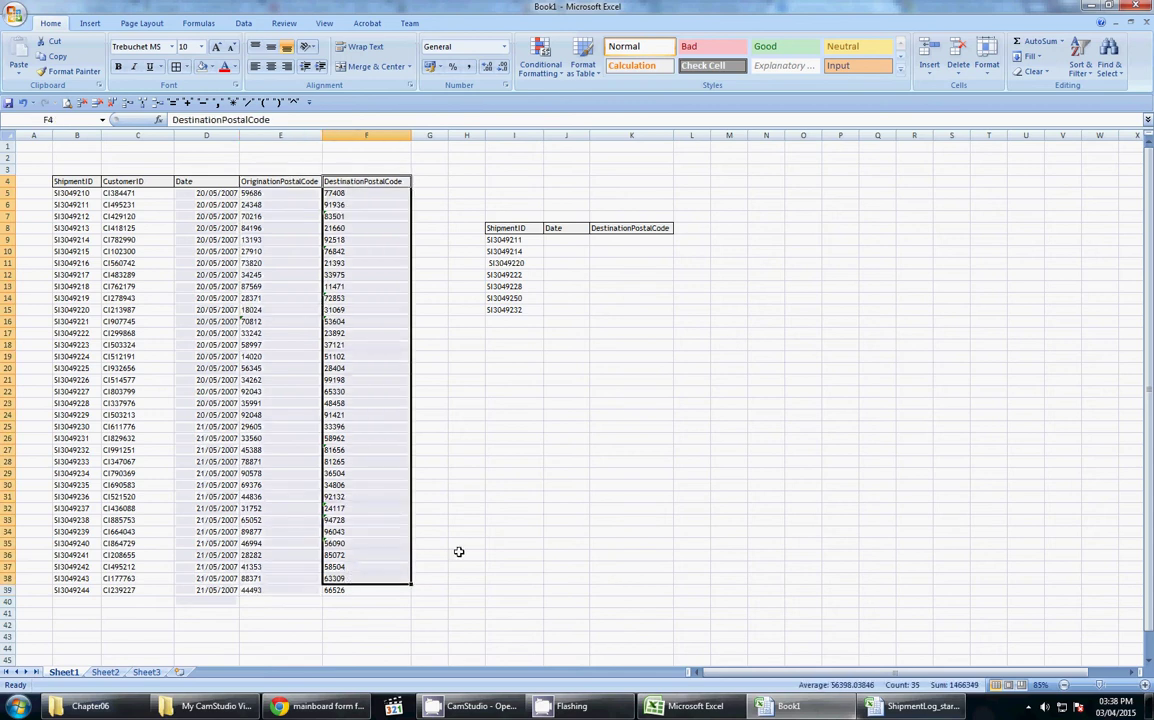
left_click(489, 509)
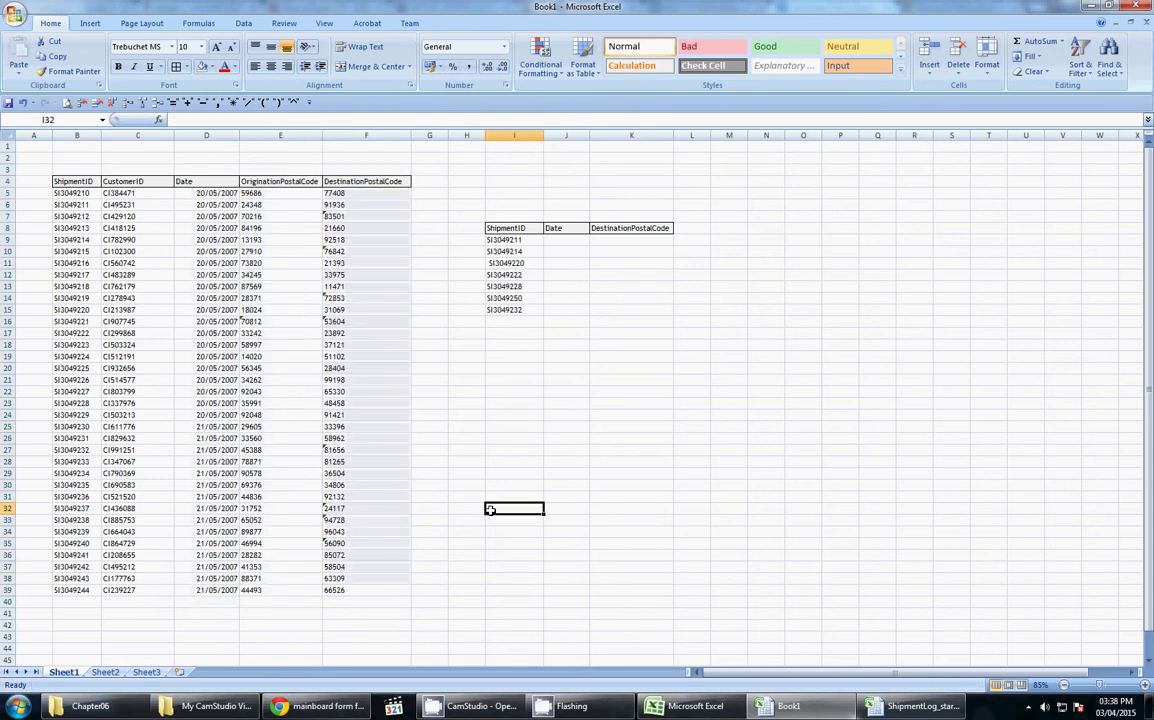
- Review the side table's shipment IDs and its Date and DestinationPostalCode headings
left_click(524, 243)
left_click(524, 253)
left_click(524, 264)
left_click(524, 275)
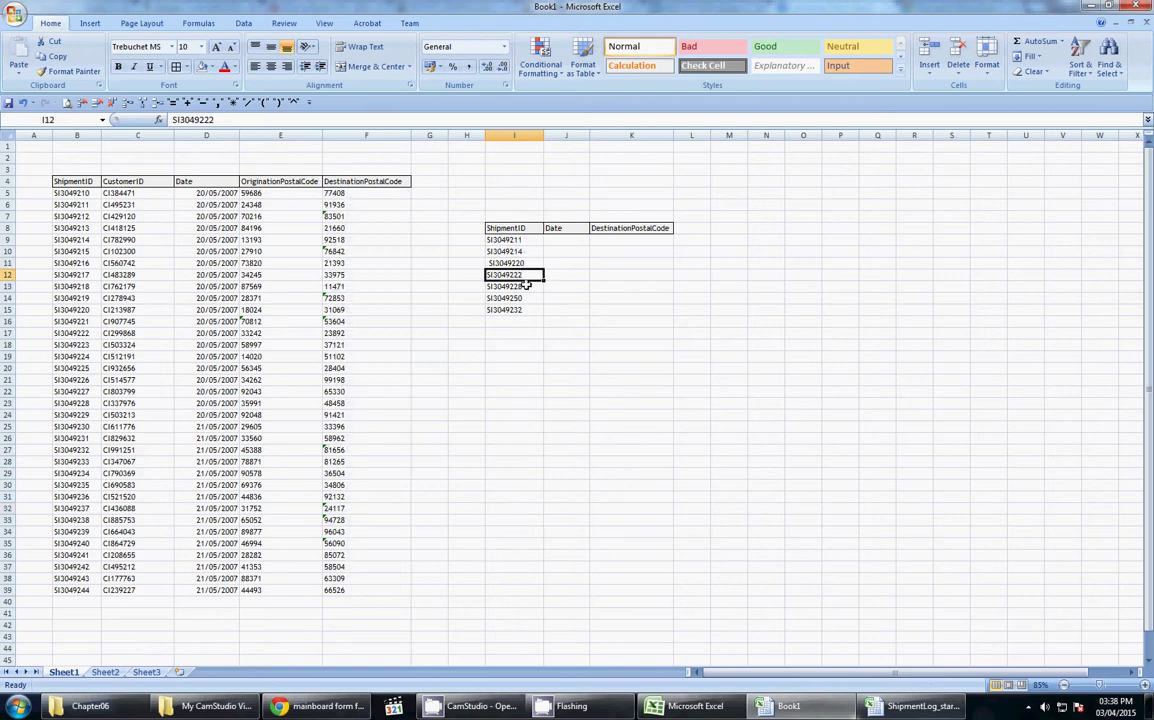
left_click(524, 286)
left_click(526, 298)
left_click_drag(525, 251, 530, 311)
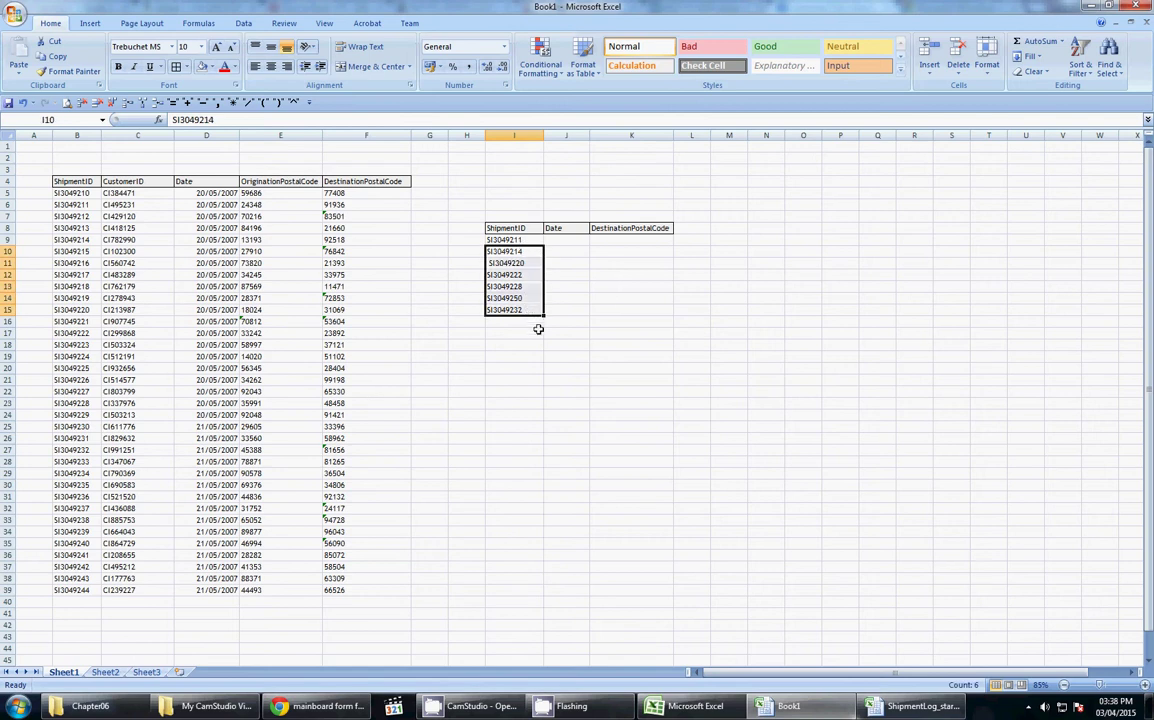
left_click(560, 228)
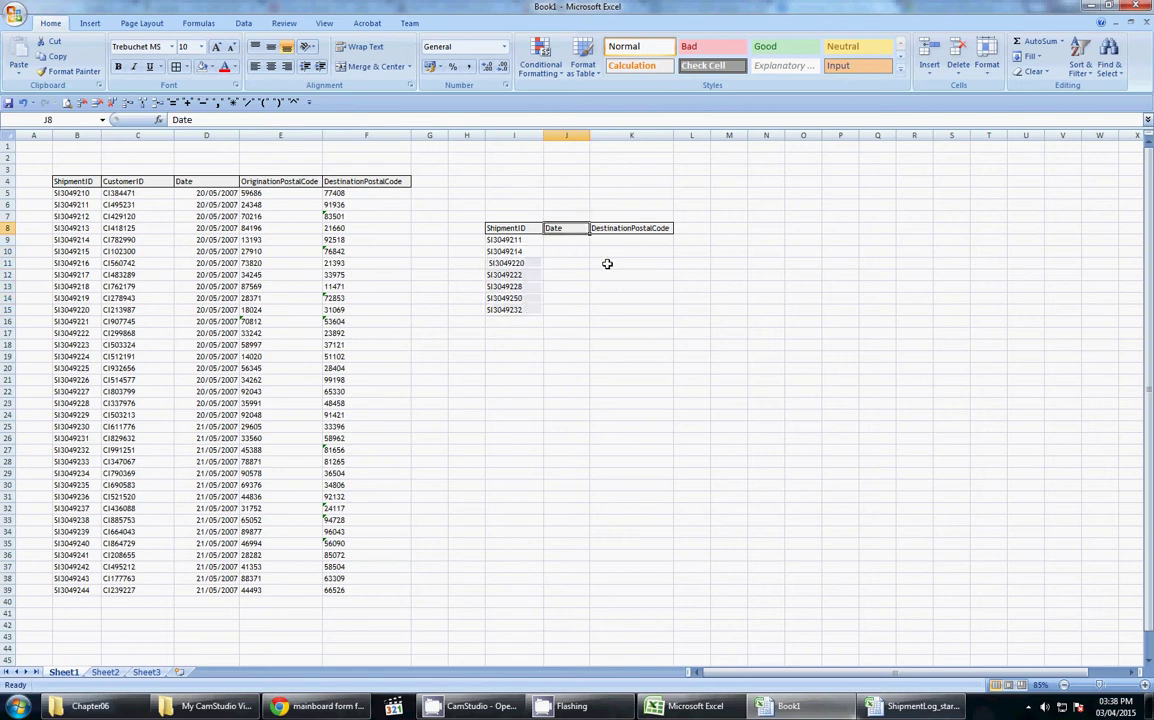
left_click(608, 230)
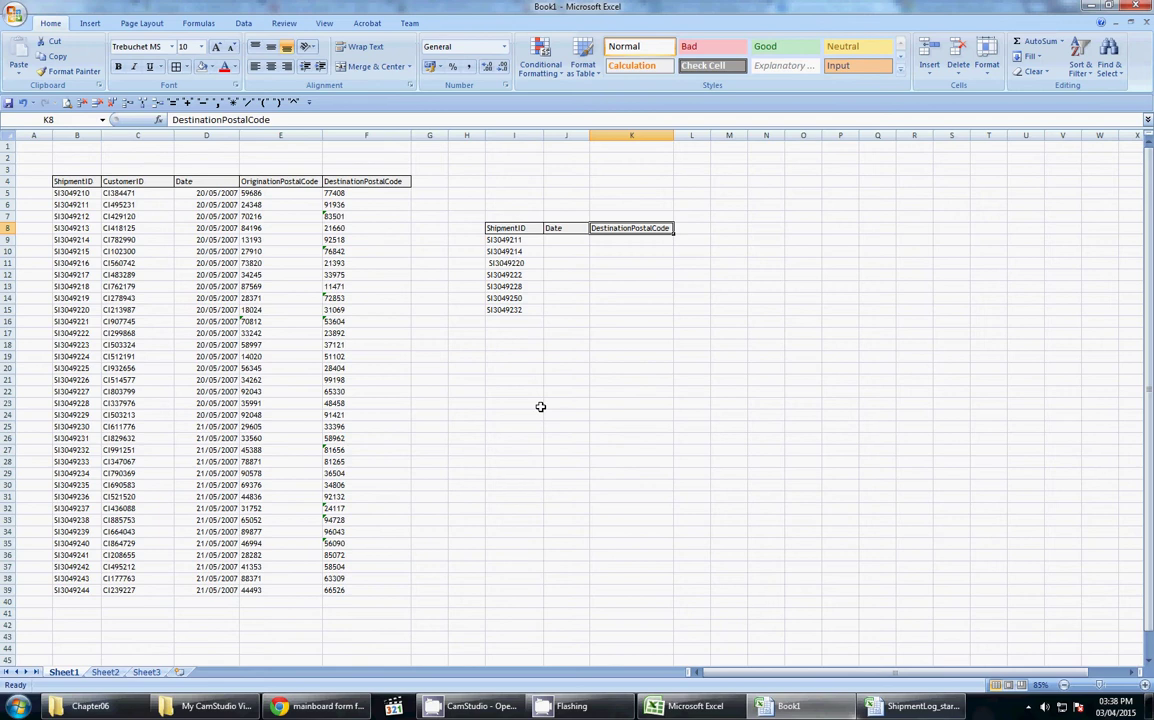
- Copy SI3049211's date and postal code into J9 by hand, then undo the paste
left_click(524, 240)
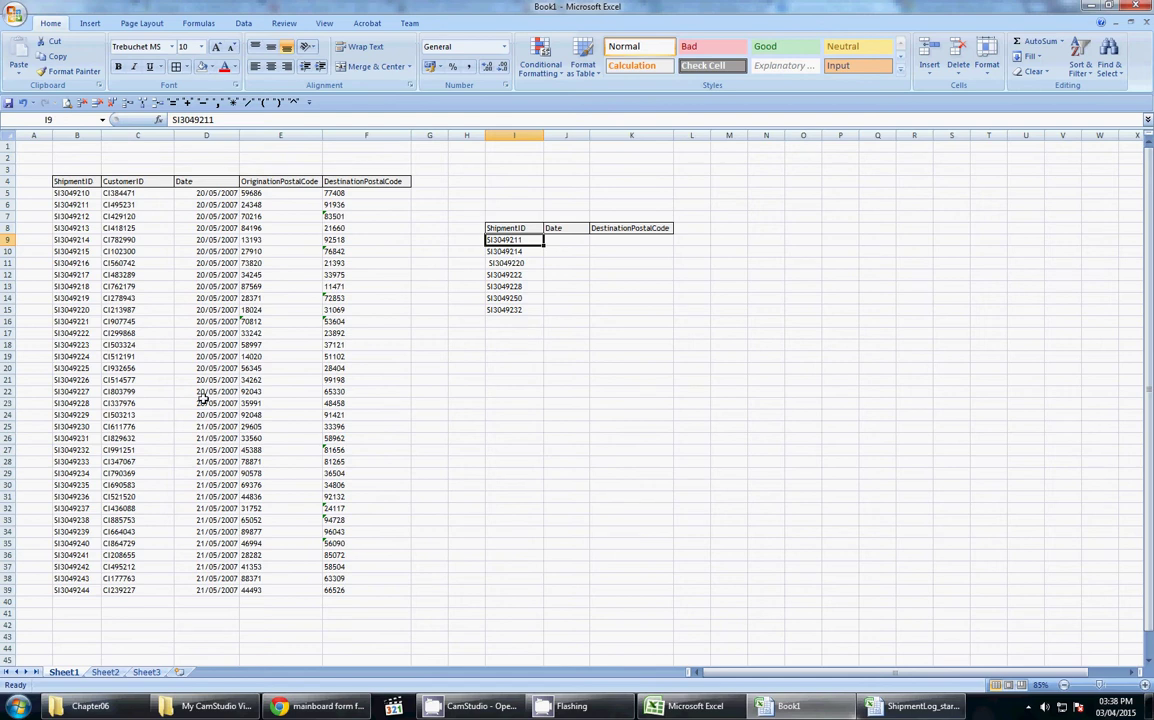
left_click(78, 204)
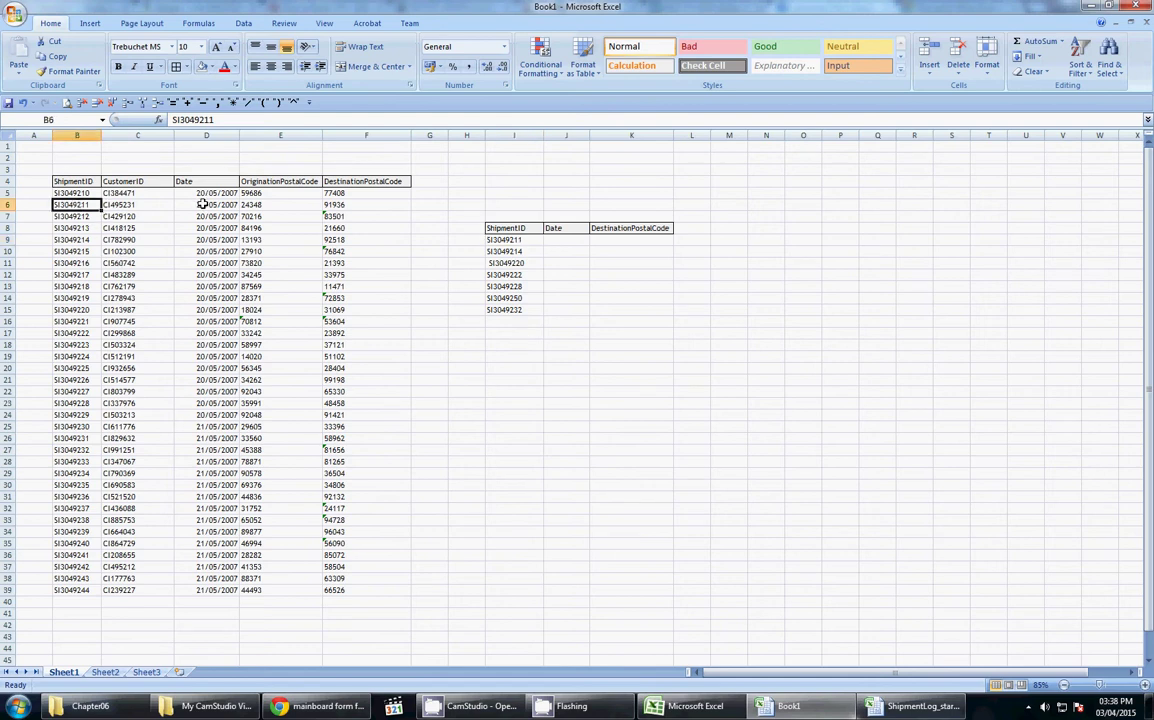
left_click(202, 204)
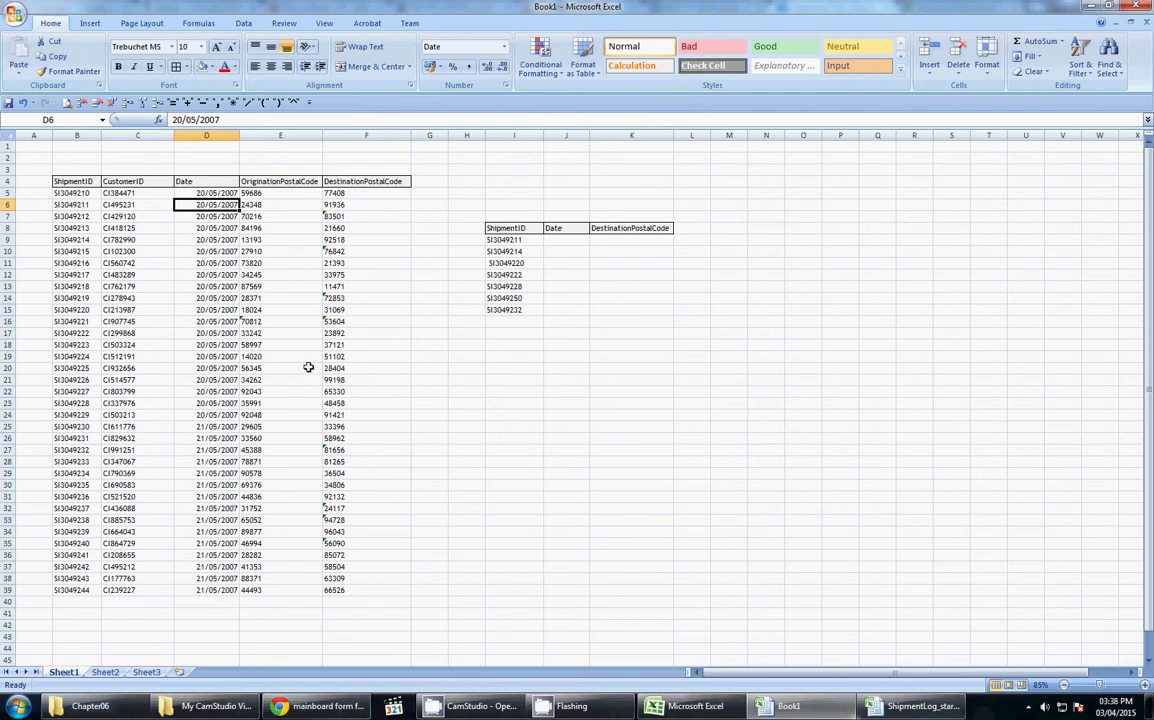
left_click(360, 204, "ctrl")
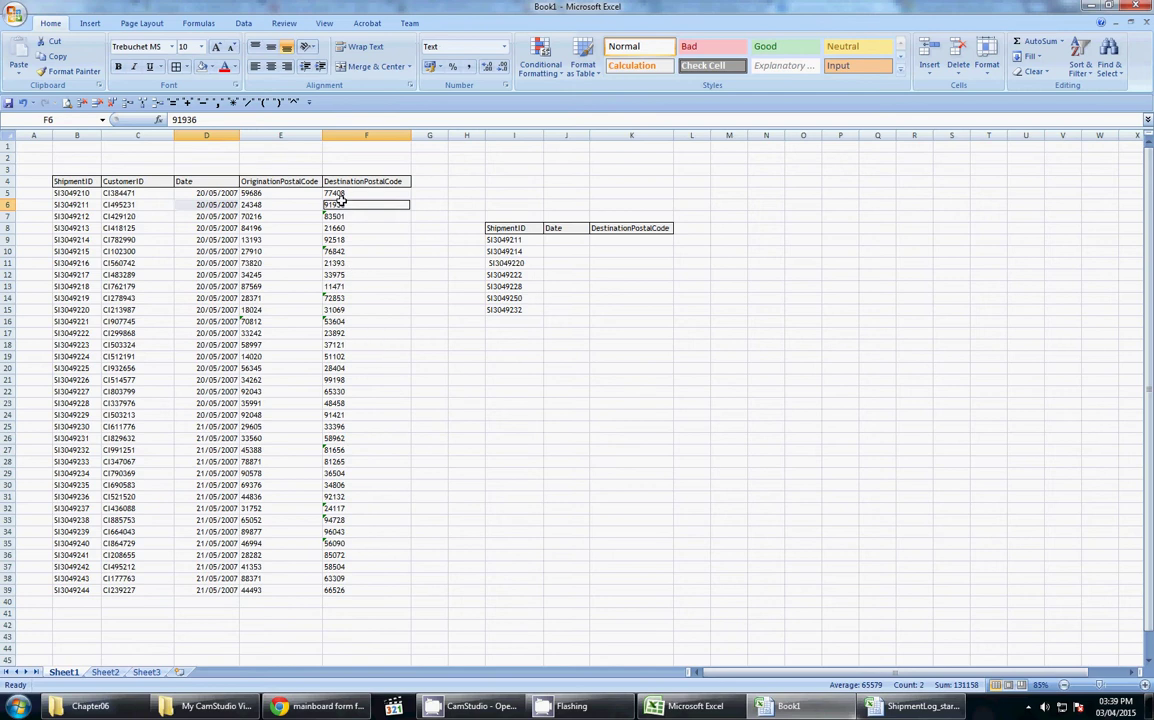
right_click(341, 201)
left_click(378, 229)
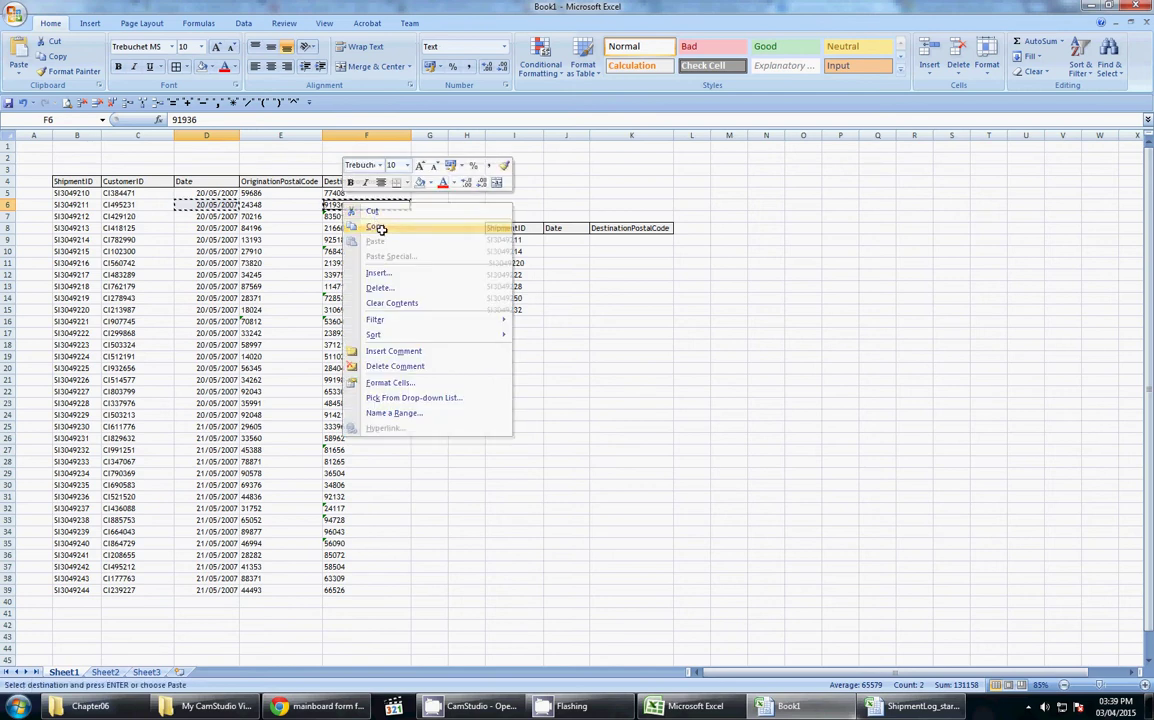
right_click(563, 249)
left_click(600, 284)
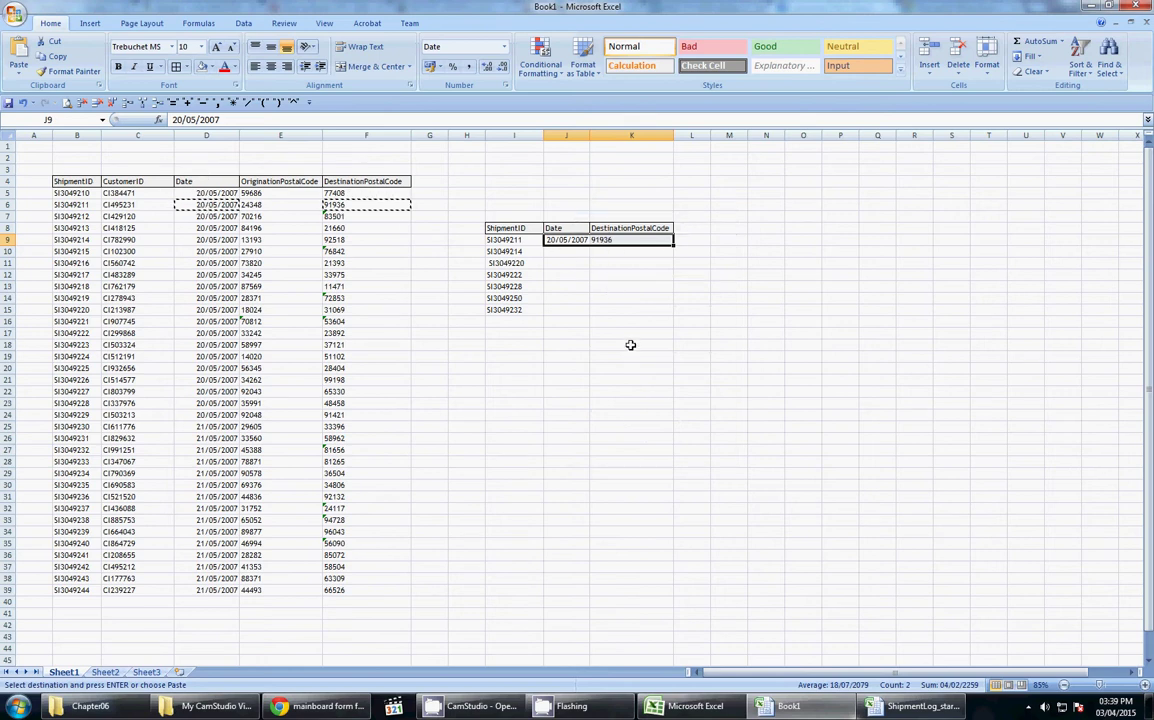
key("ctrl+z")
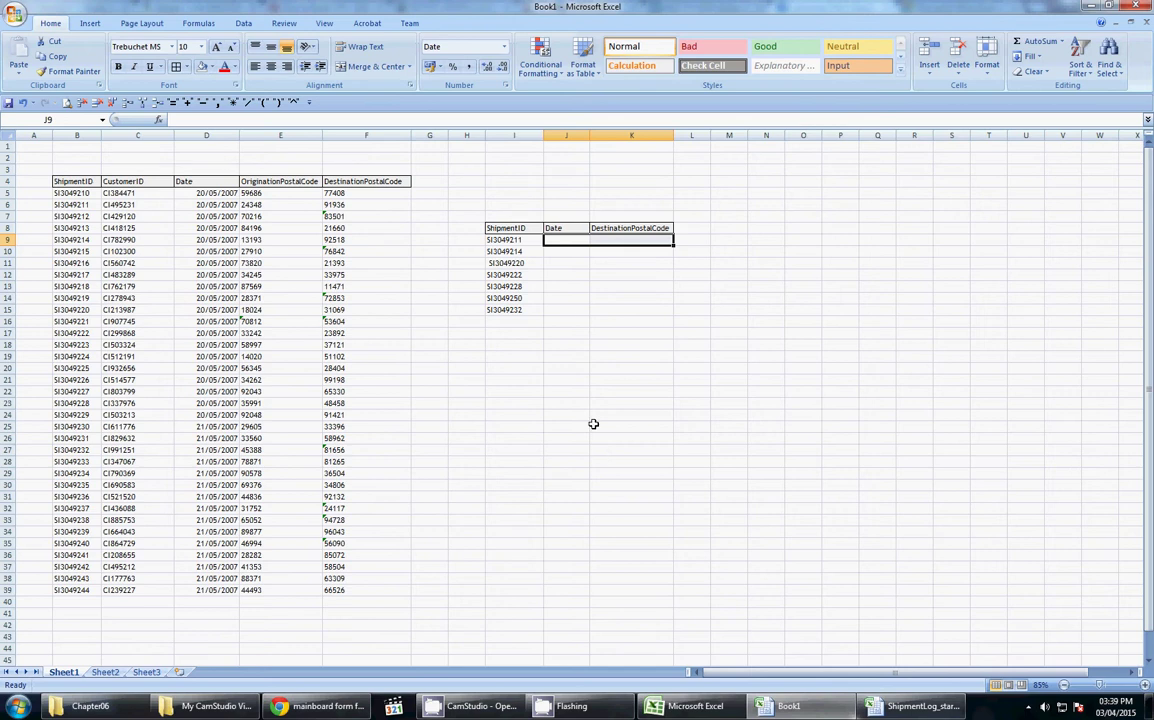
- Select the Date cell J9 and show the Formulas ribbon
left_click(563, 240)
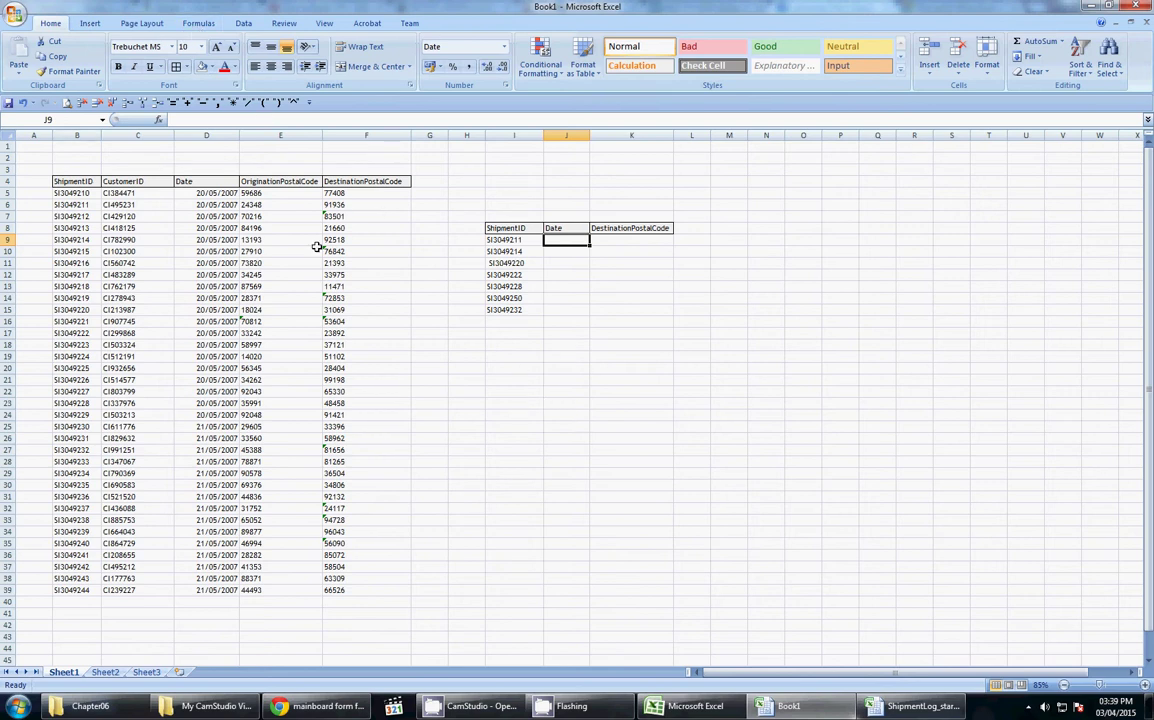
key("Down")
key("Down")
left_click(569, 241)
left_click(199, 27)
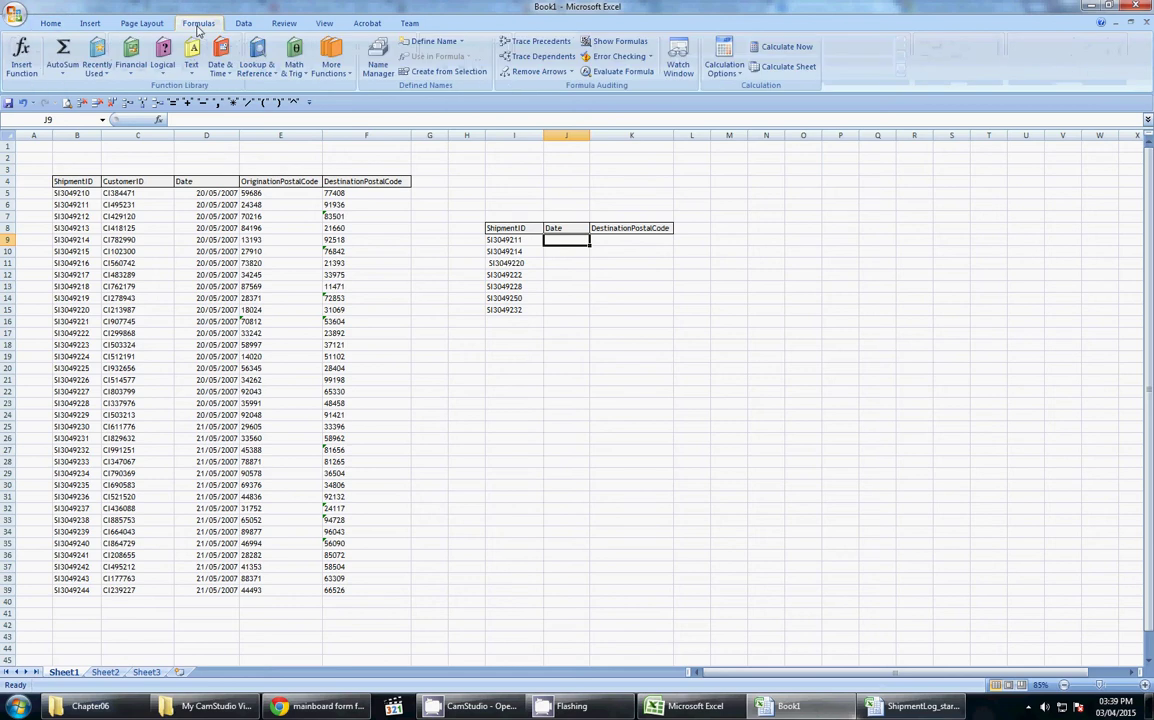
- Search Insert Function for 'vl' and choose VLOOKUP for cell J9
left_click(24, 58)
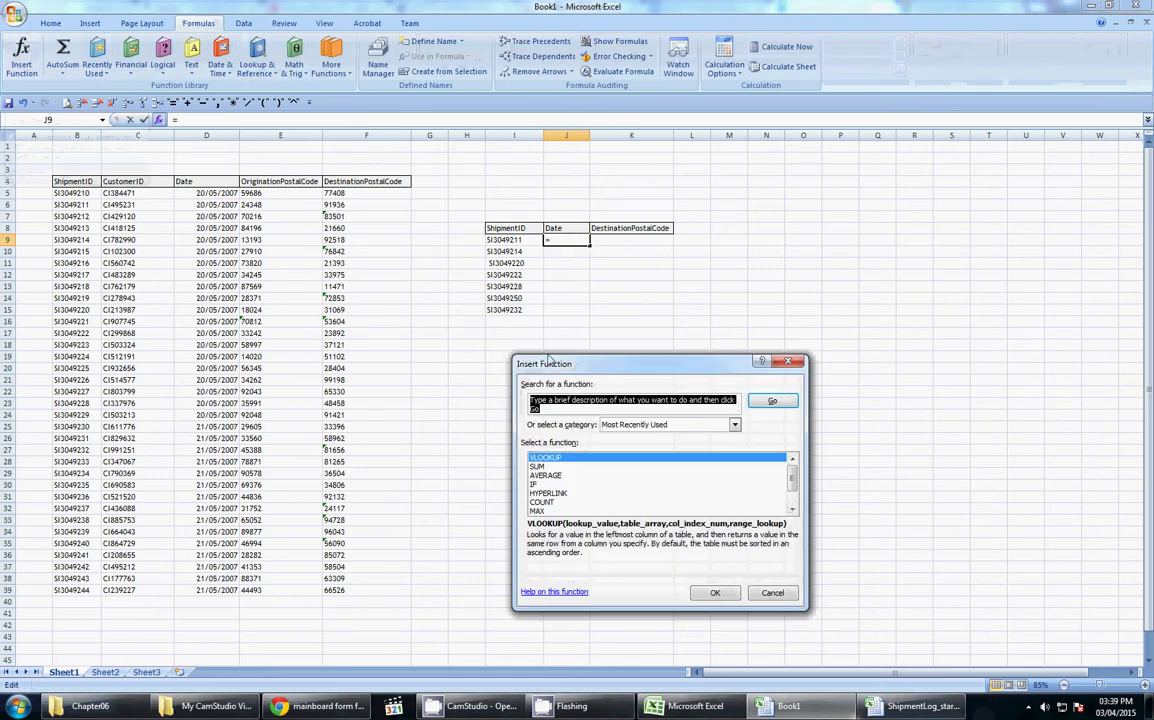
left_click_drag(548, 359, 551, 213)
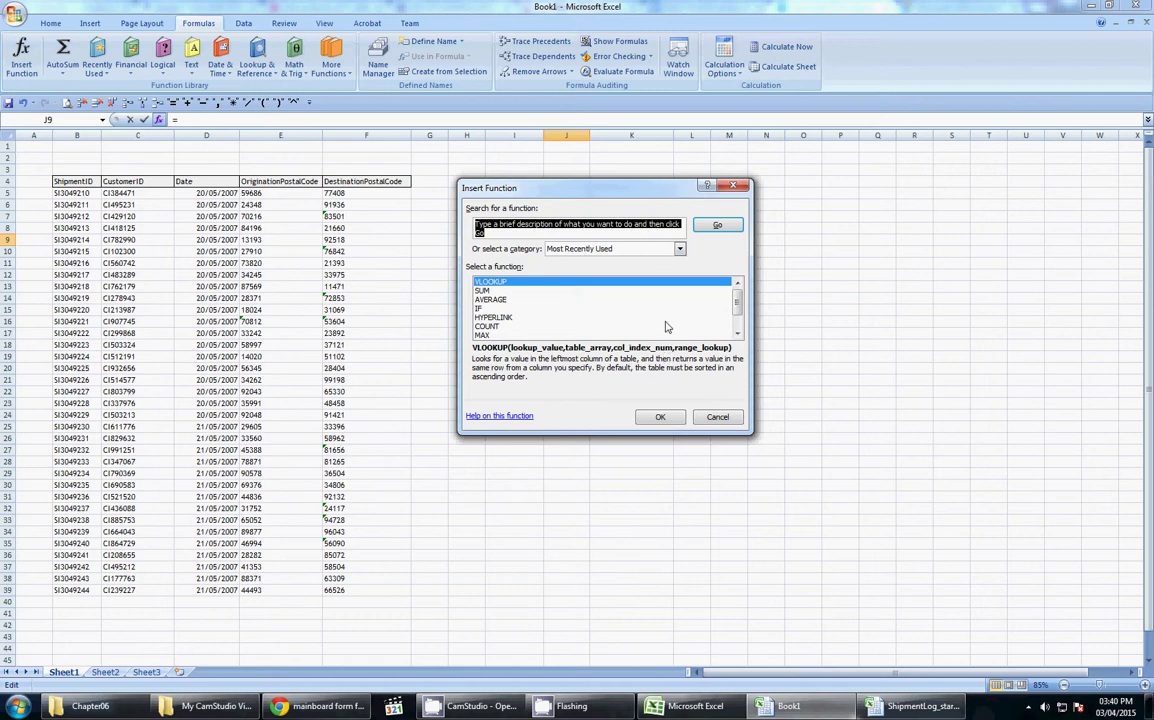
type("vlookup")
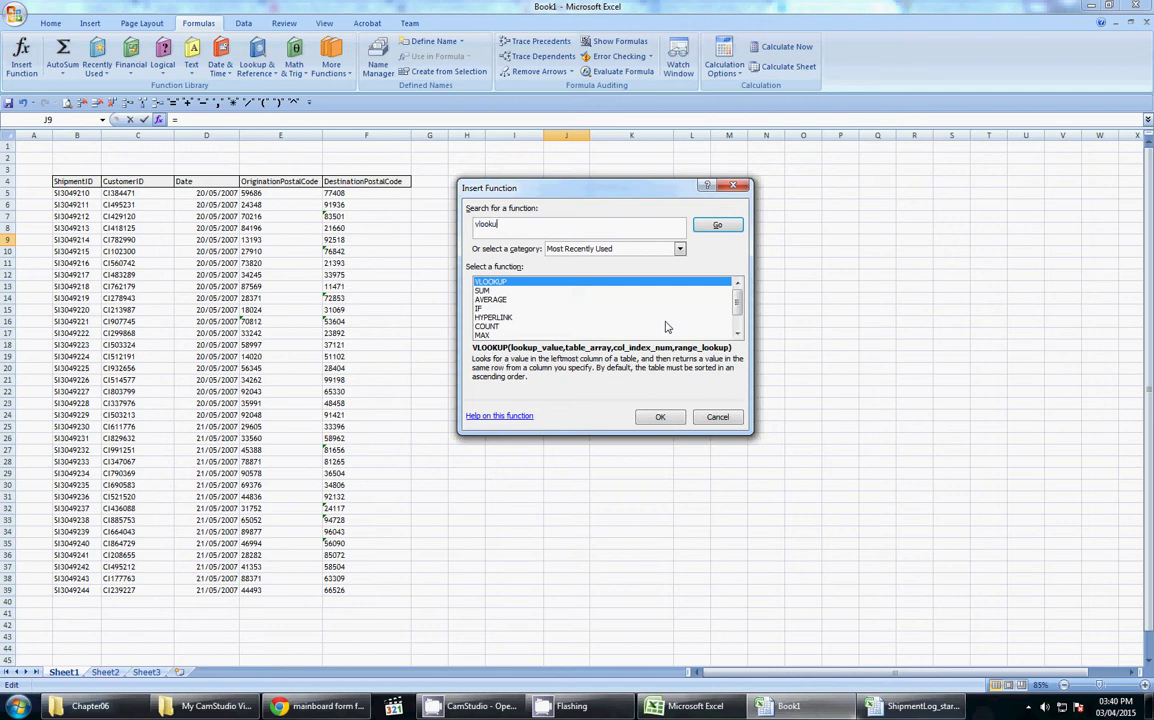
left_click(710, 227)
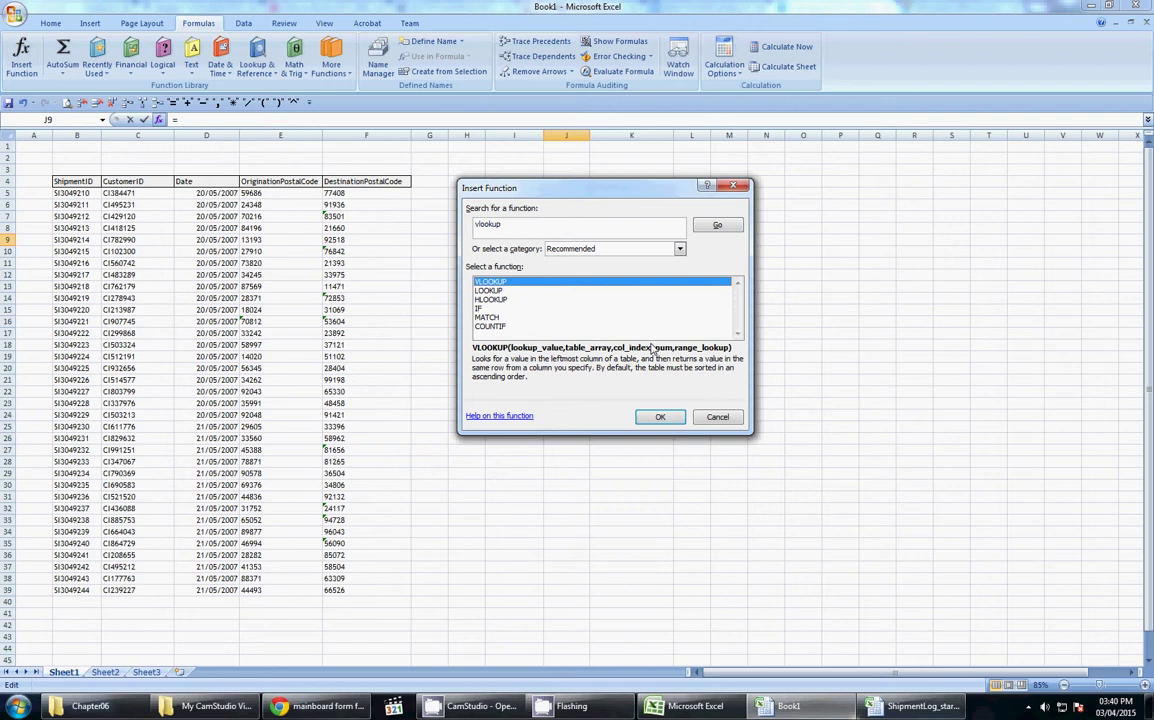
double_click(569, 284)
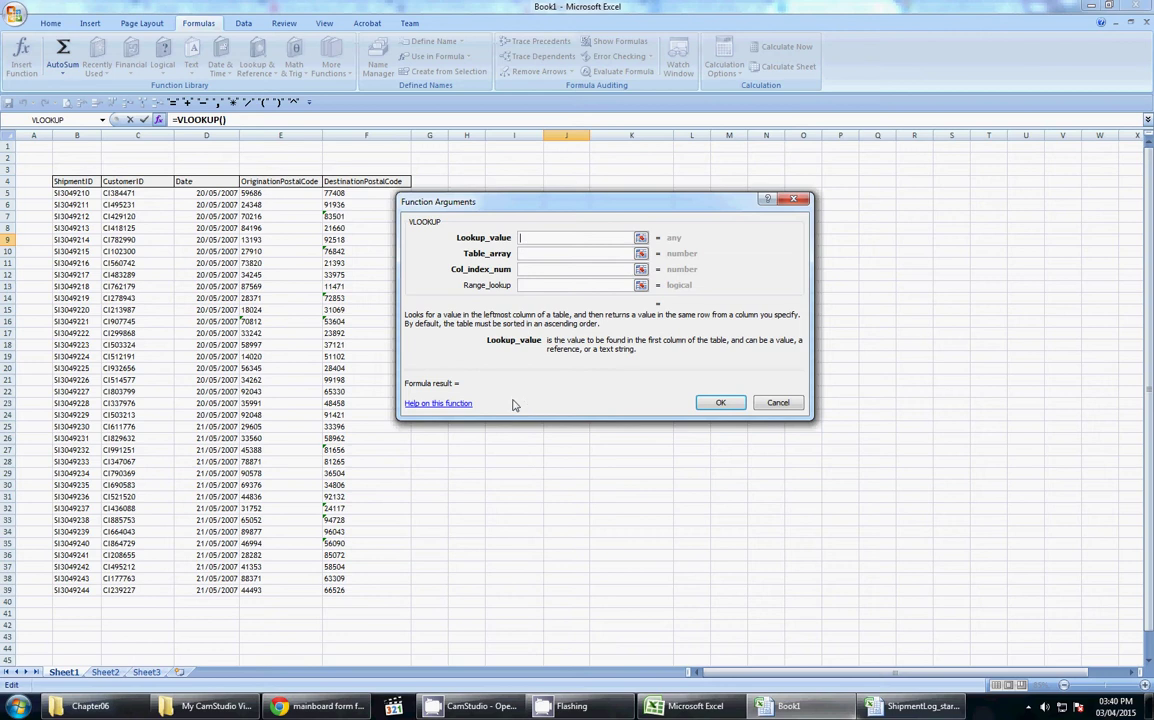
- Move the empty VLOOKUP arguments window down to uncover the side table I8:K15
left_click_drag(406, 320, 477, 324)
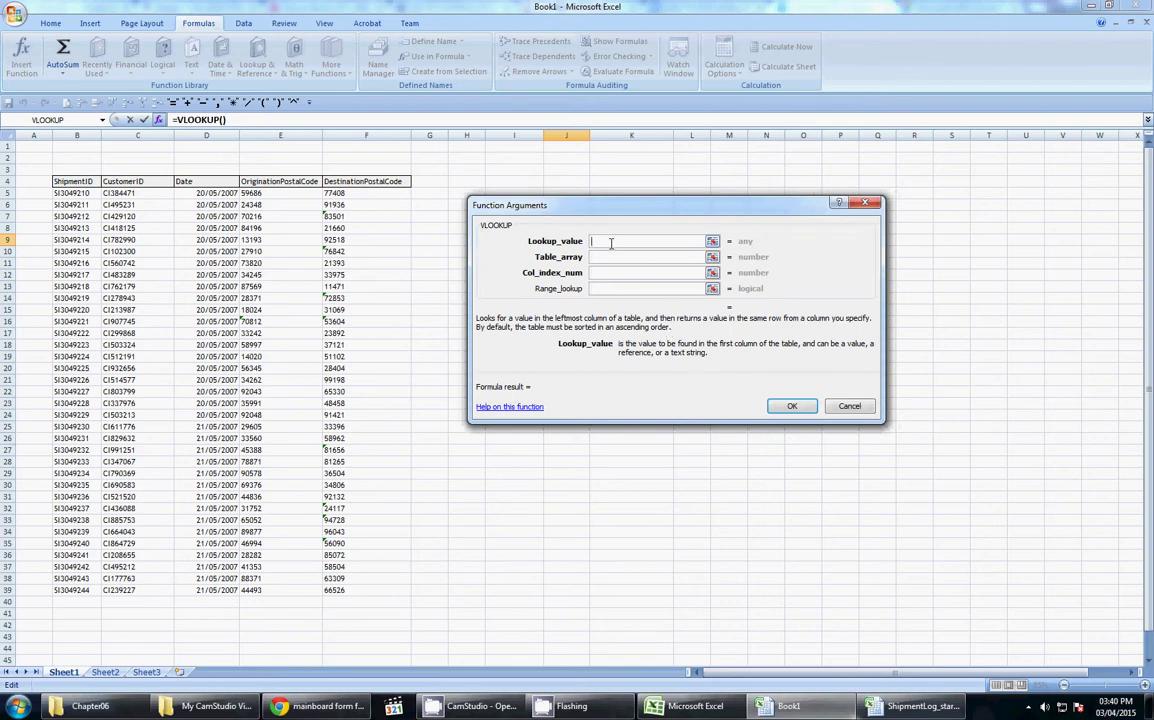
key("Tab")
key("Tab")
key("Tab")
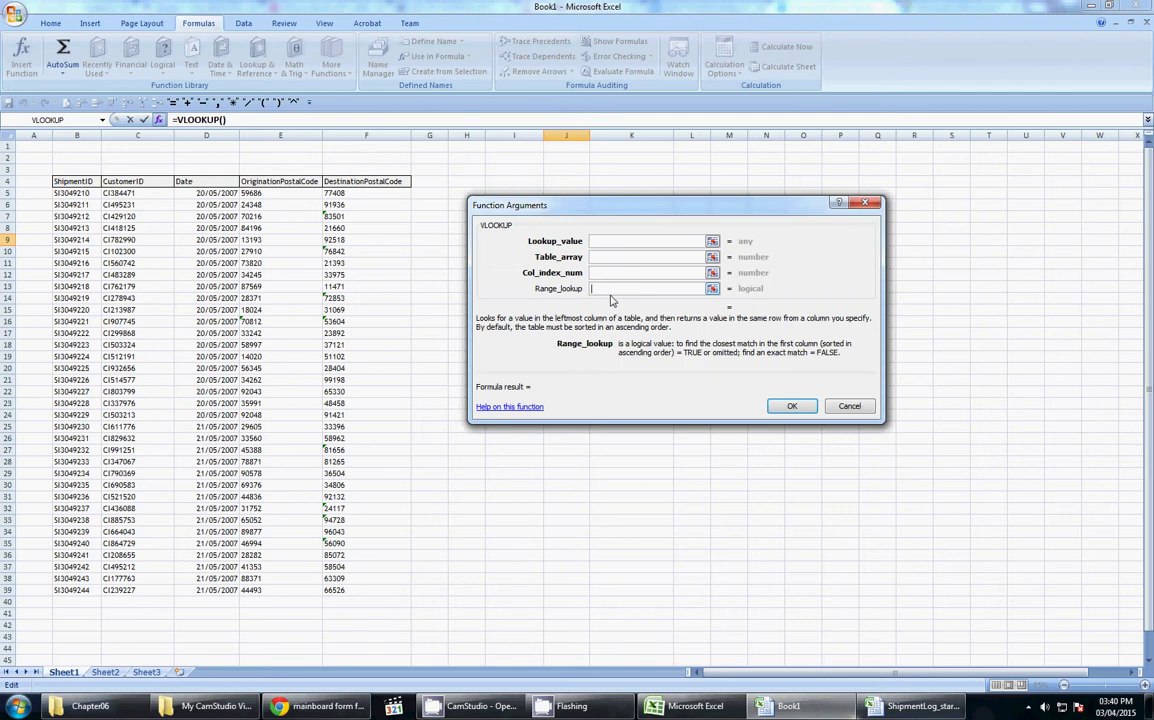
left_click(597, 241)
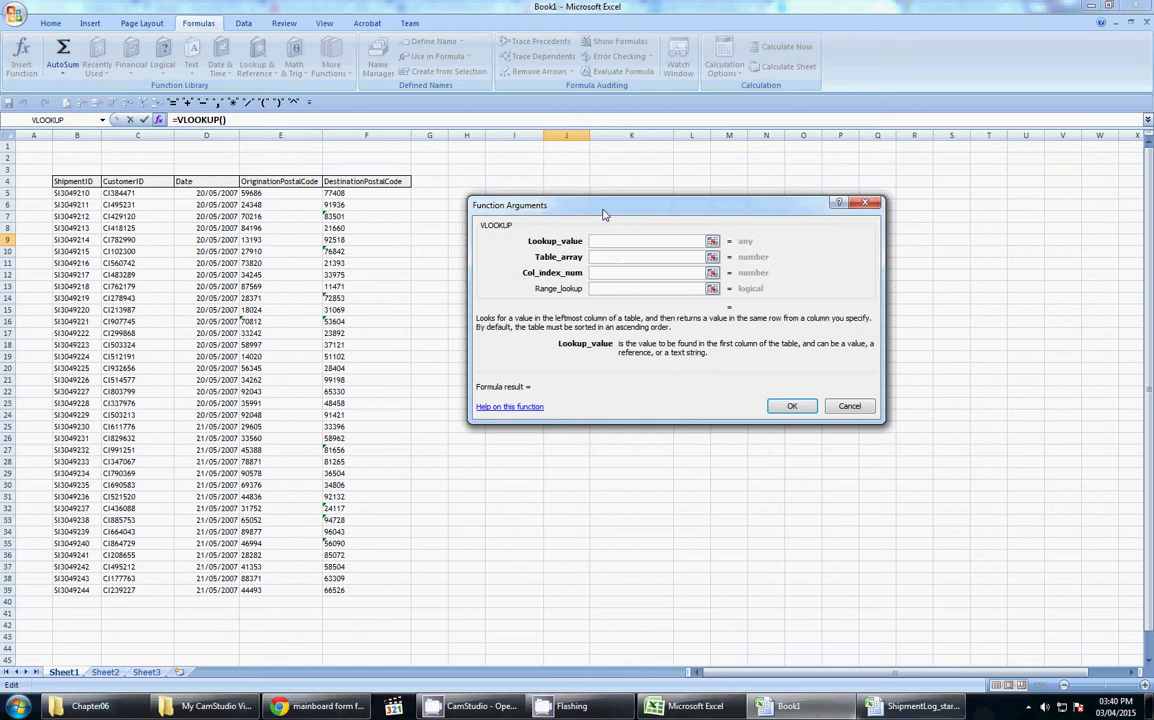
left_click_drag(604, 216, 594, 353)
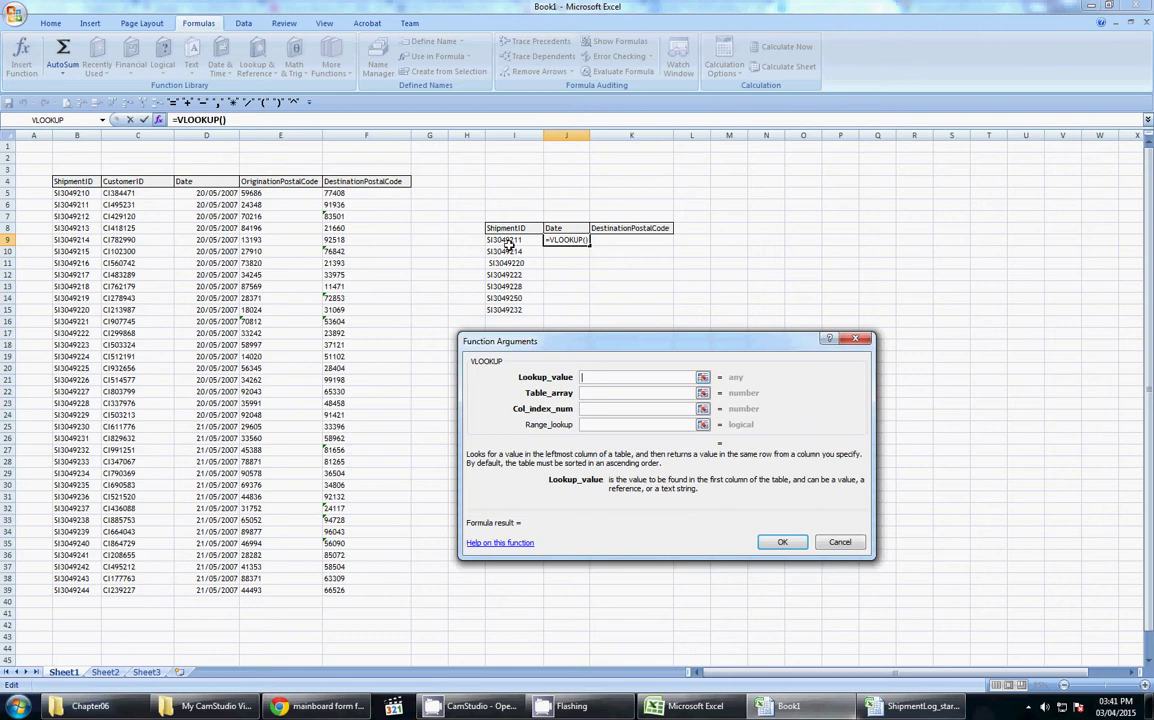
- Set Lookup_value to I9 (SI3049211) and move to the Table_array box
left_click(509, 242)
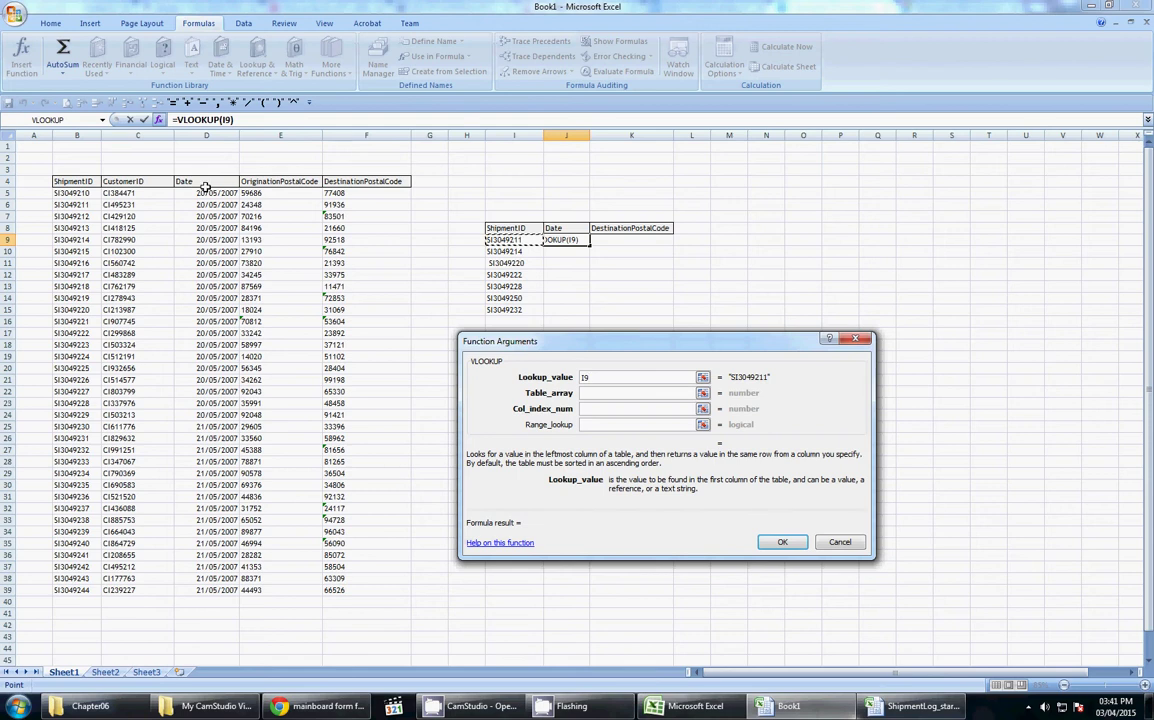
left_click(610, 396)
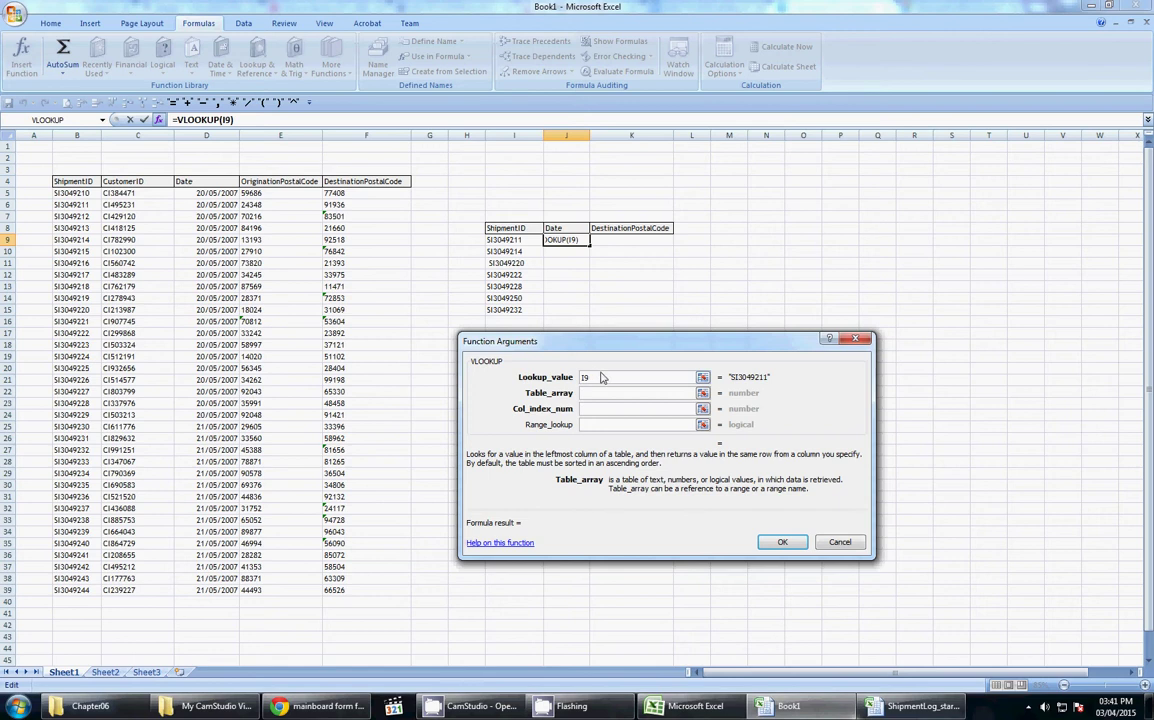
double_click(602, 377)
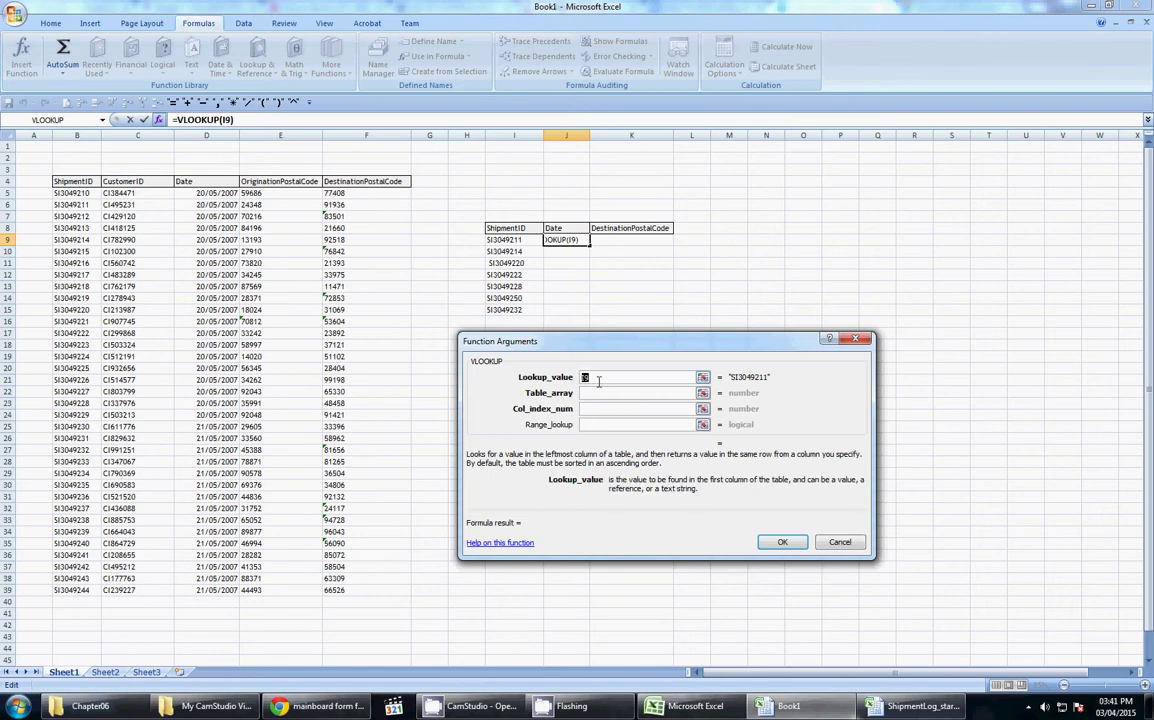
left_click(600, 392)
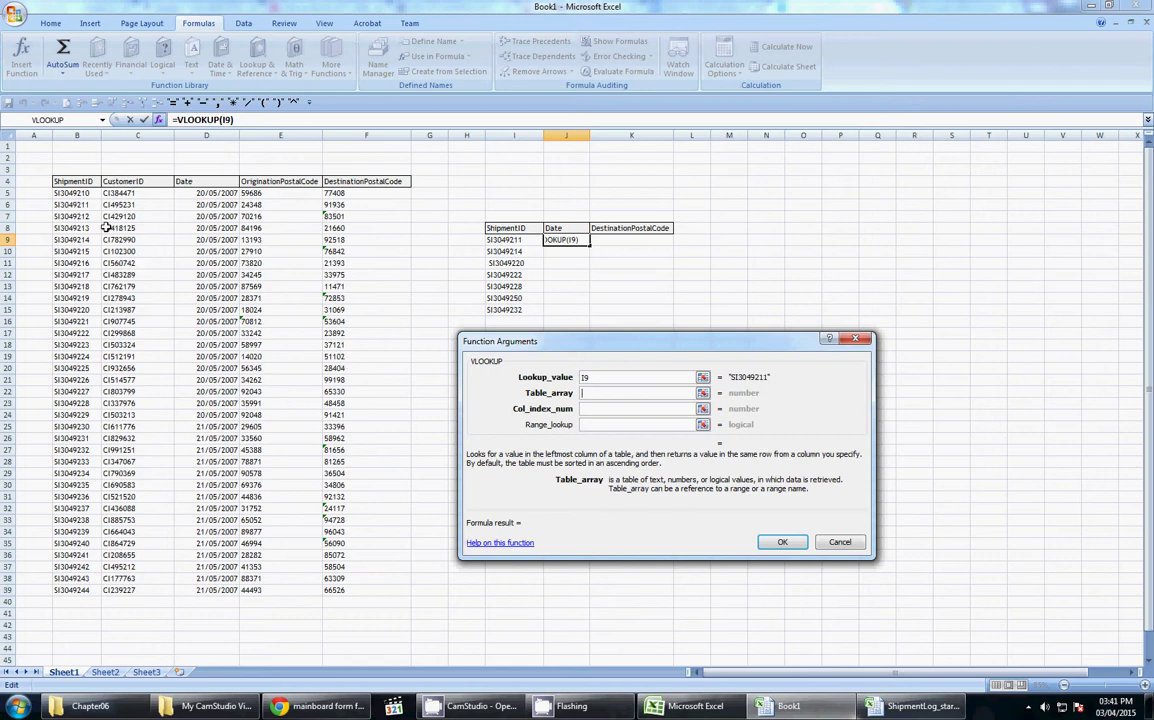
- Select B5:F39 as the VLOOKUP's table array
left_click_drag(87, 192, 340, 555)
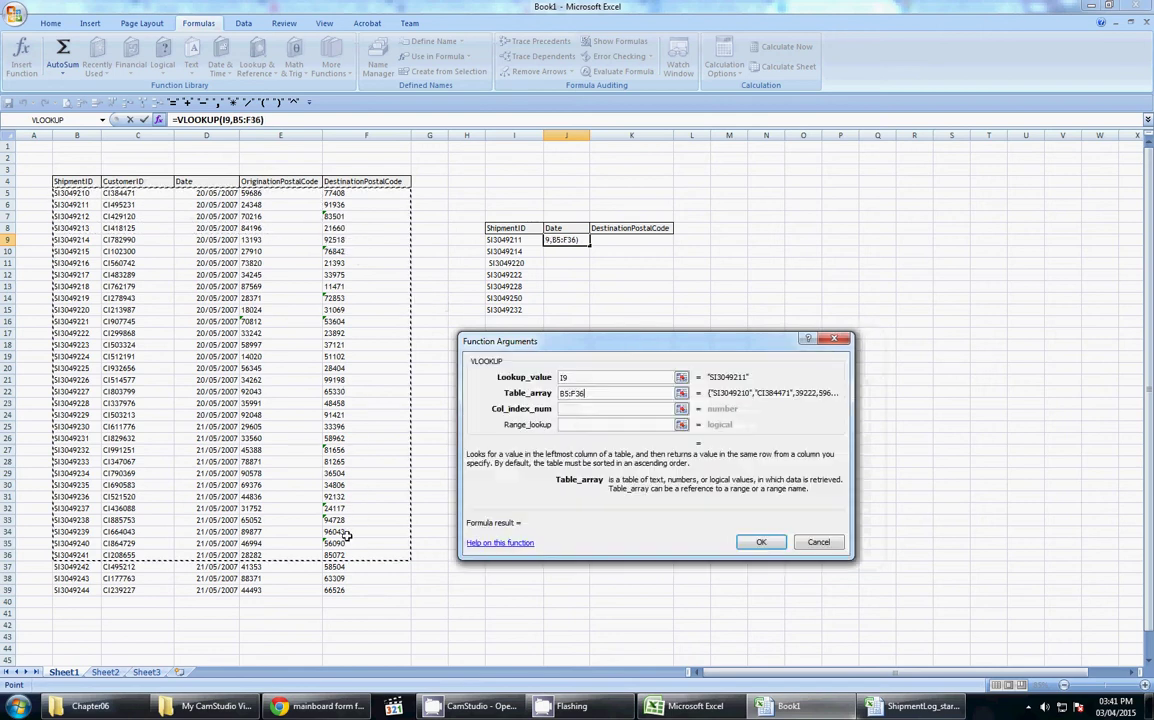
left_click_drag(73, 195, 357, 592)
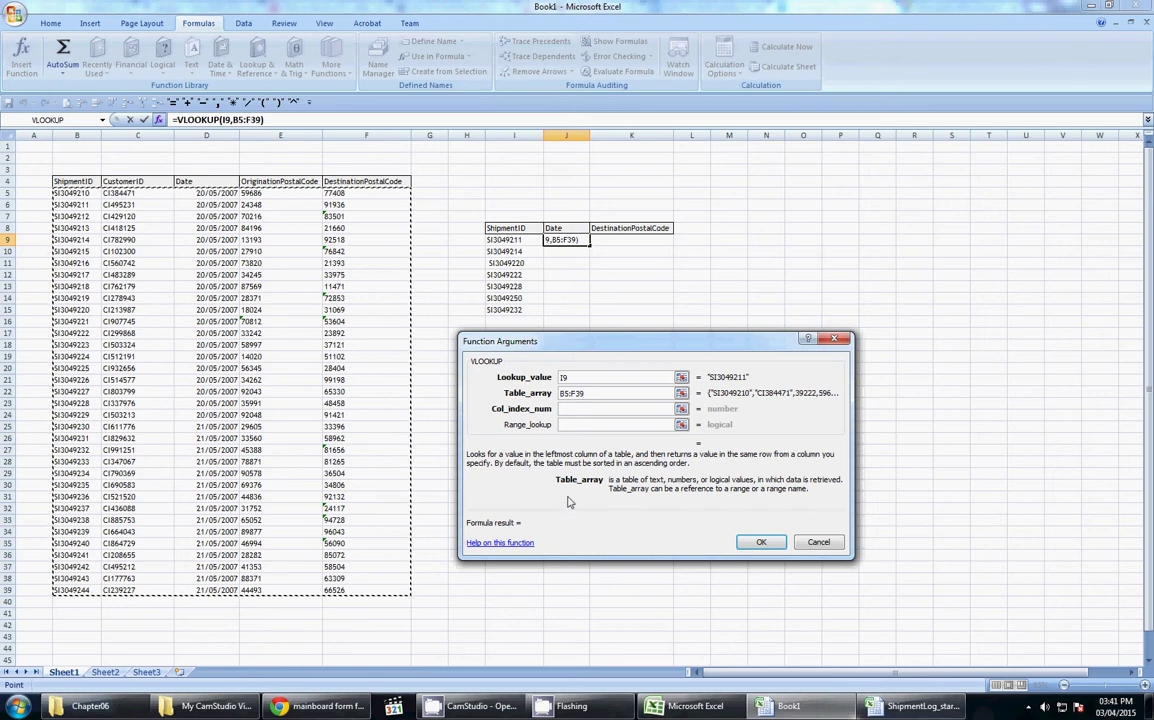
left_click(583, 377)
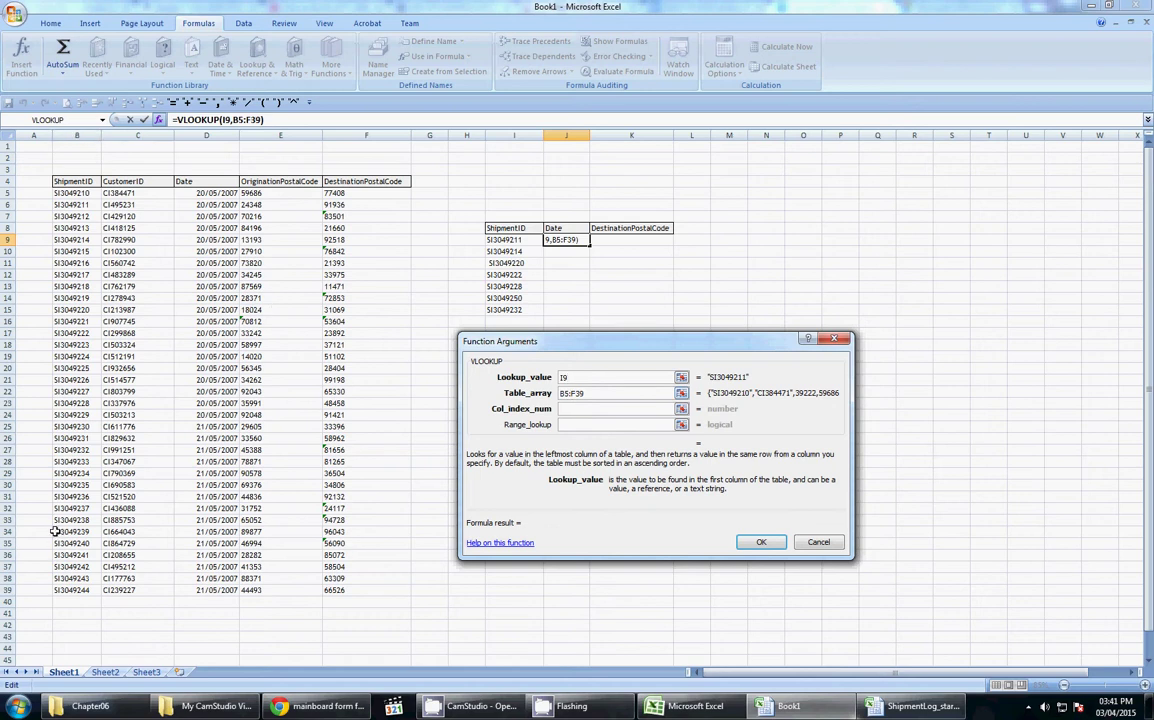
key("Tab")
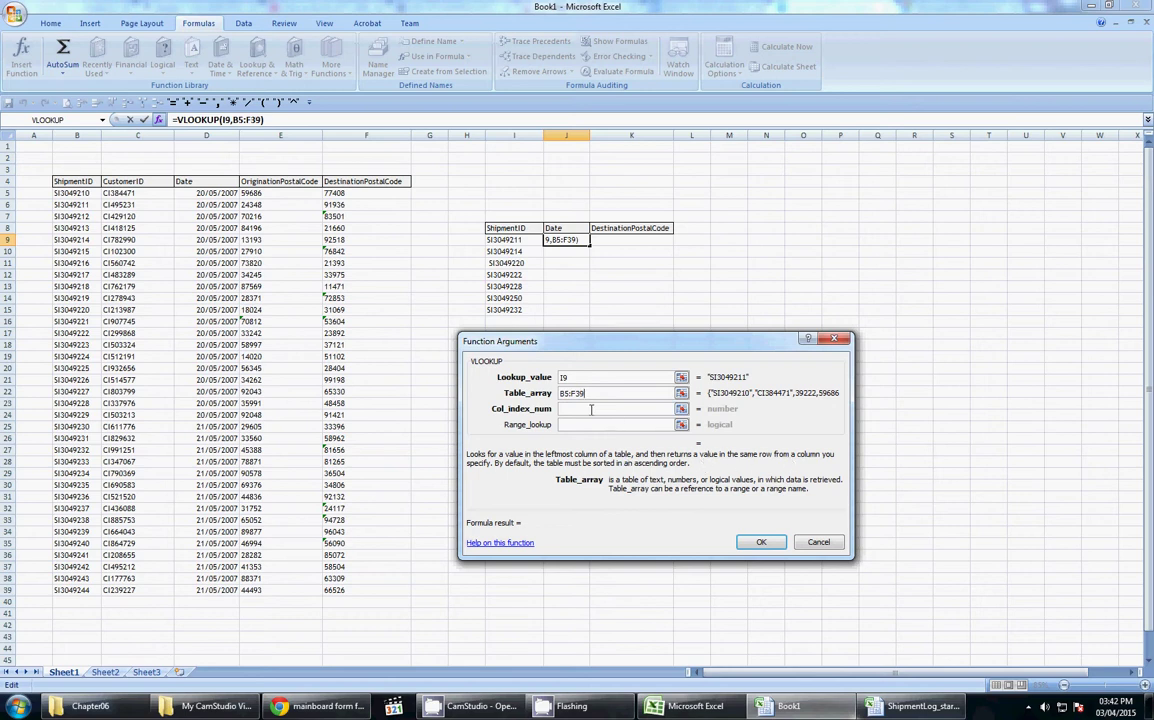
- Enter column index 3 and range lookup FALSE, then confirm so J9 shows 20/05/2007
left_click(591, 409)
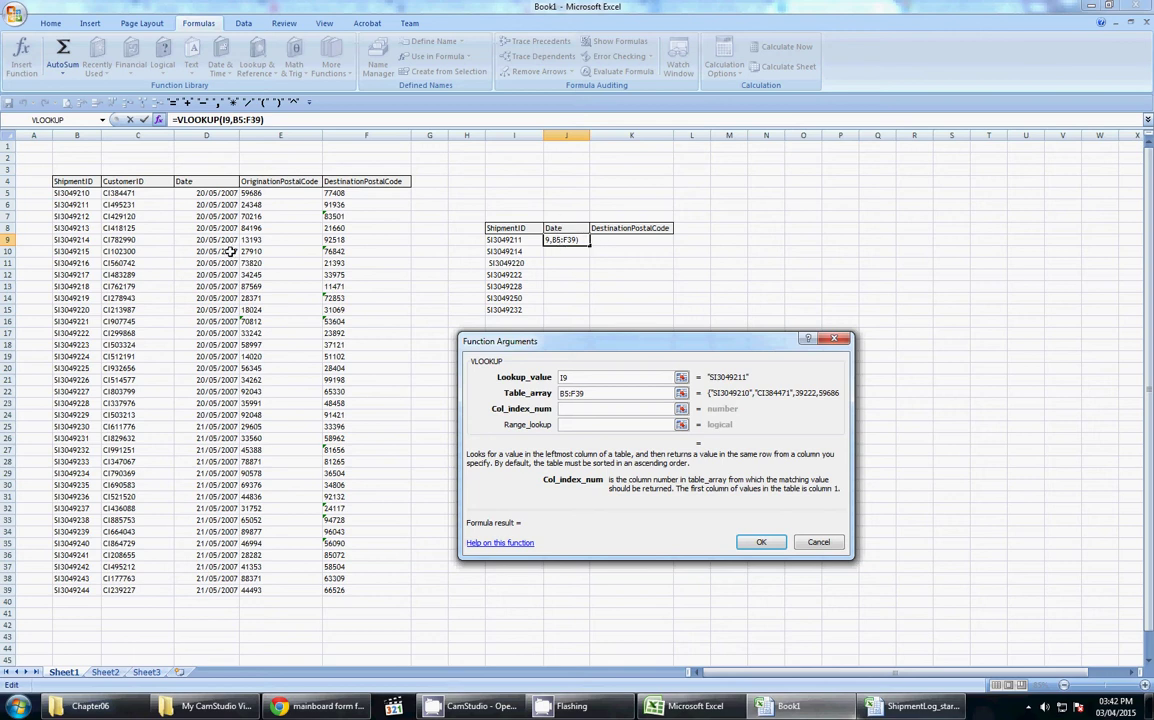
left_click(583, 393)
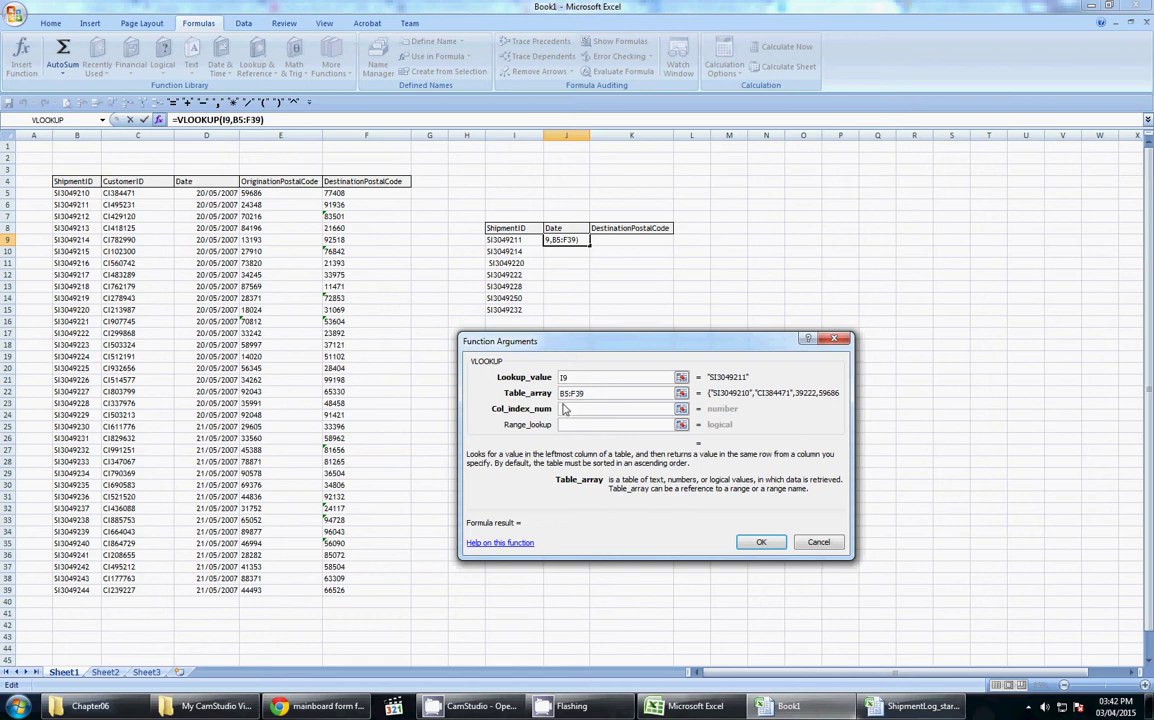
key("Tab")
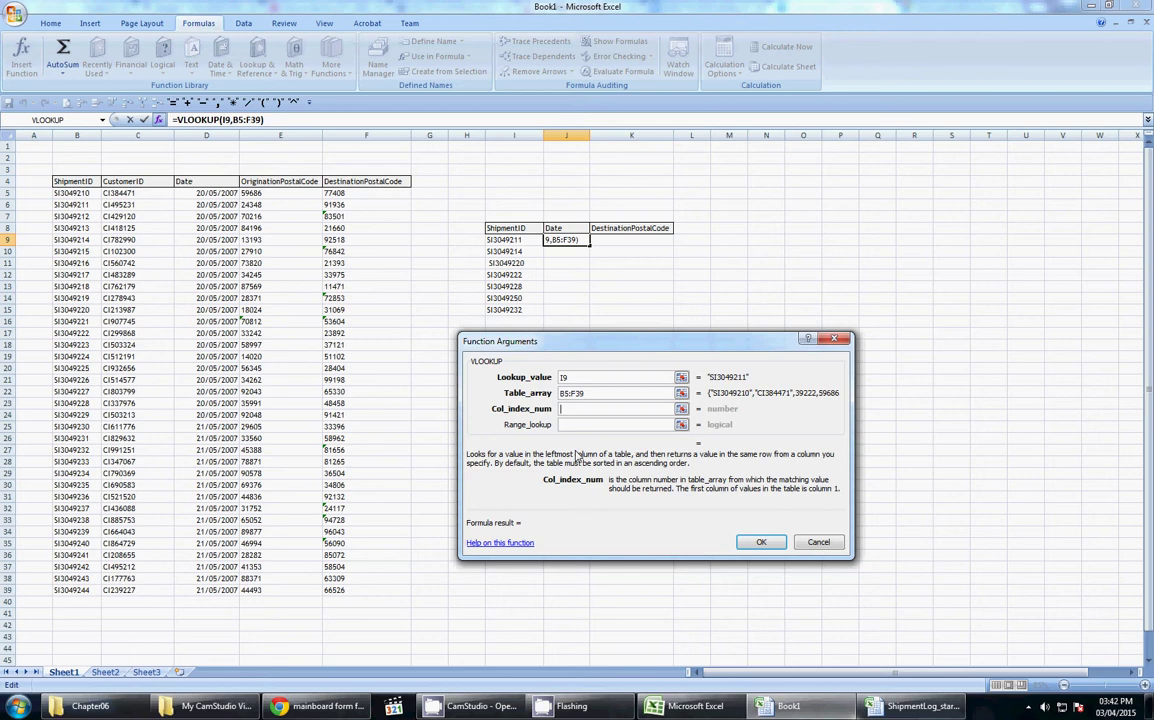
type("3")
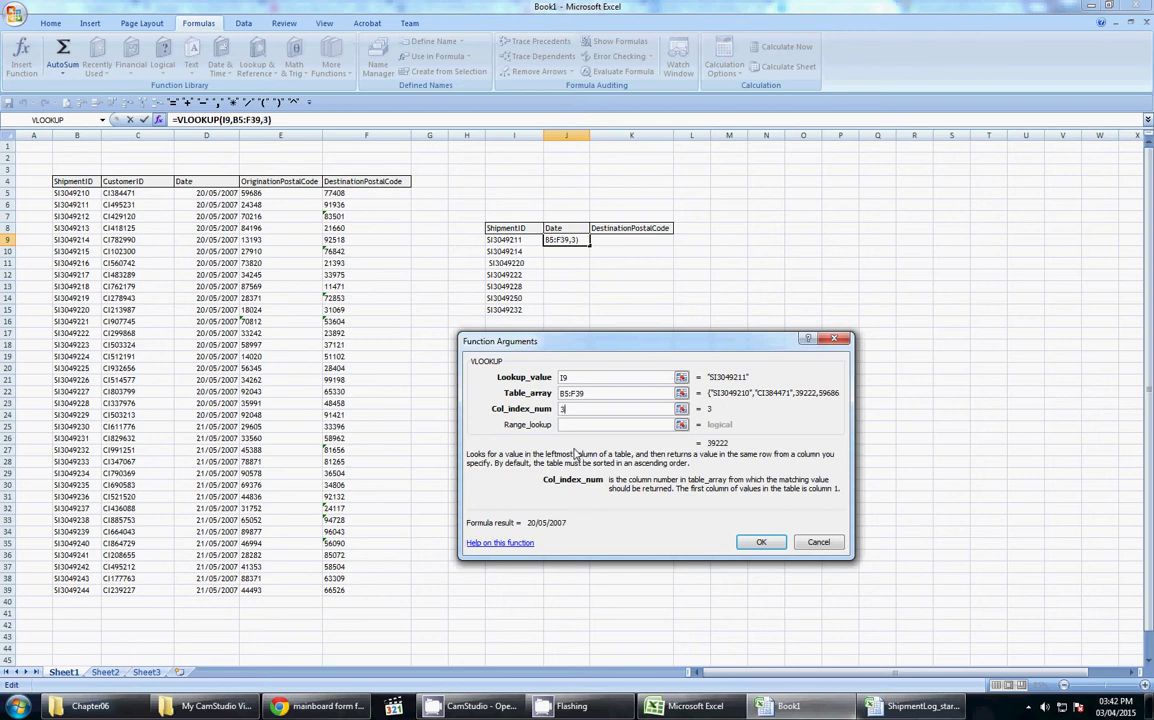
key("Tab")
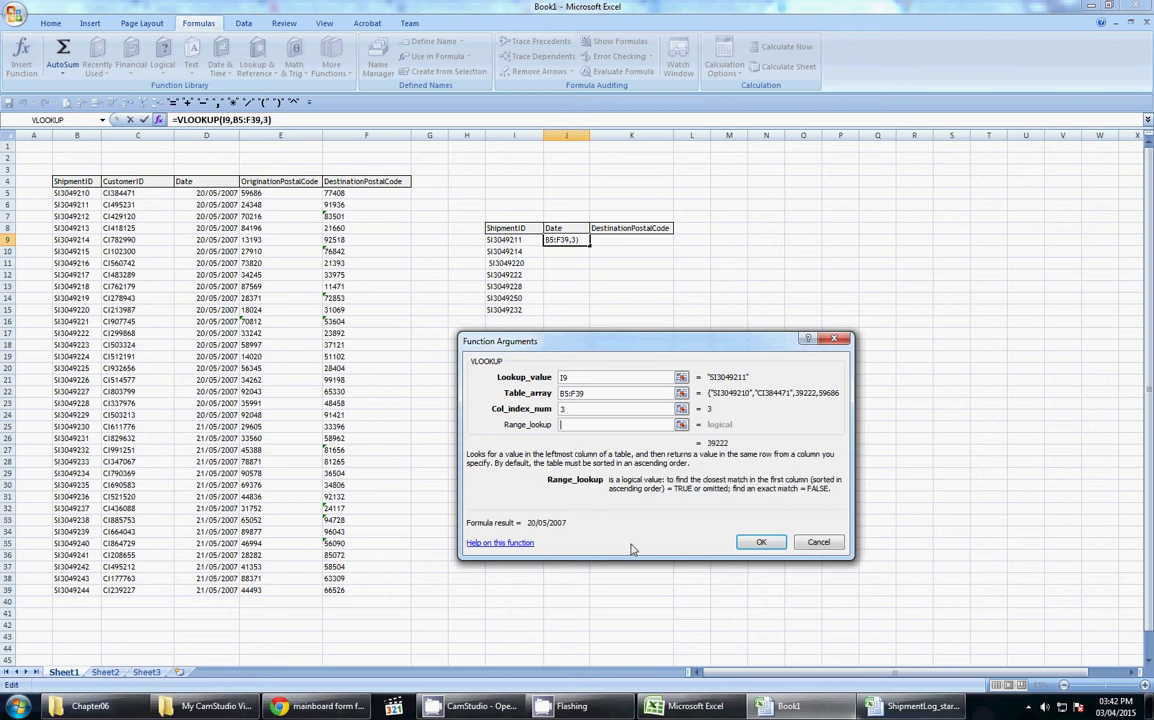
left_click(598, 380)
left_click(598, 394)
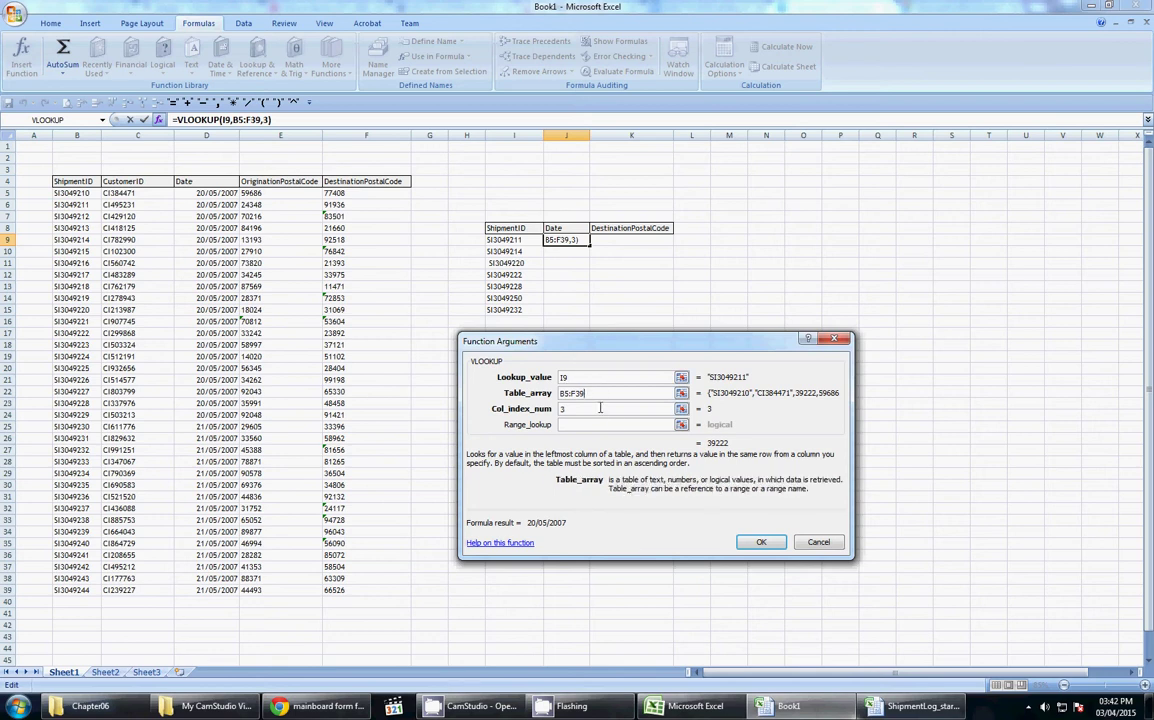
left_click(596, 411)
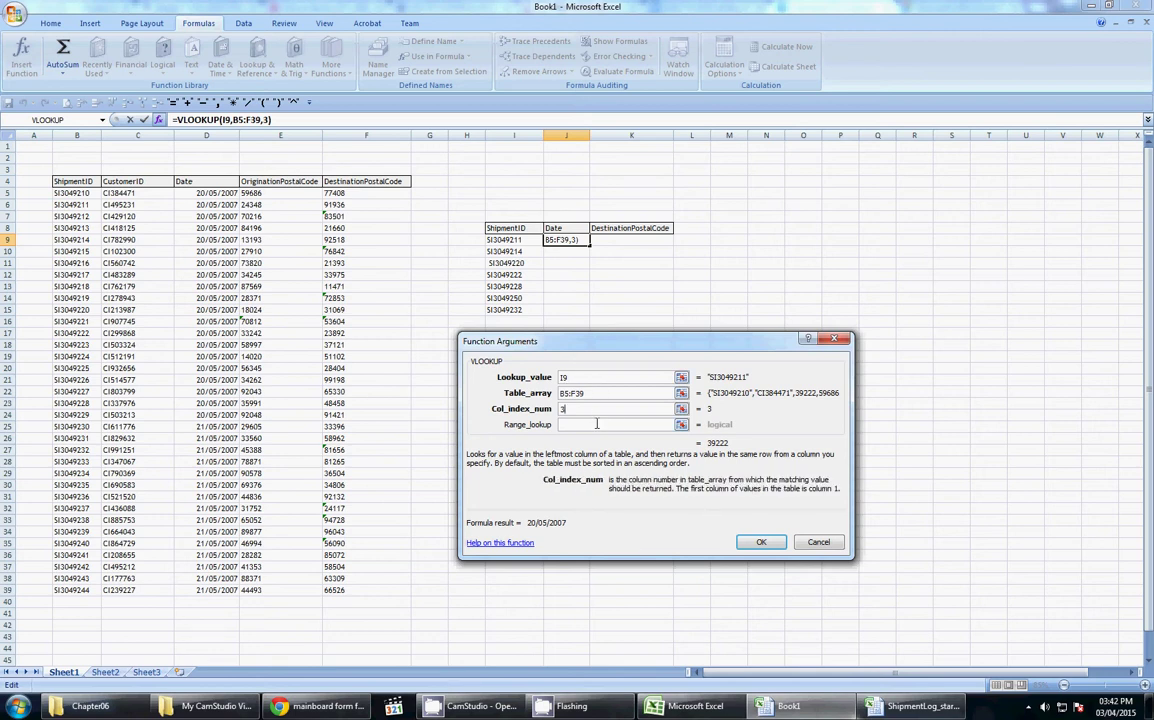
left_click(597, 424)
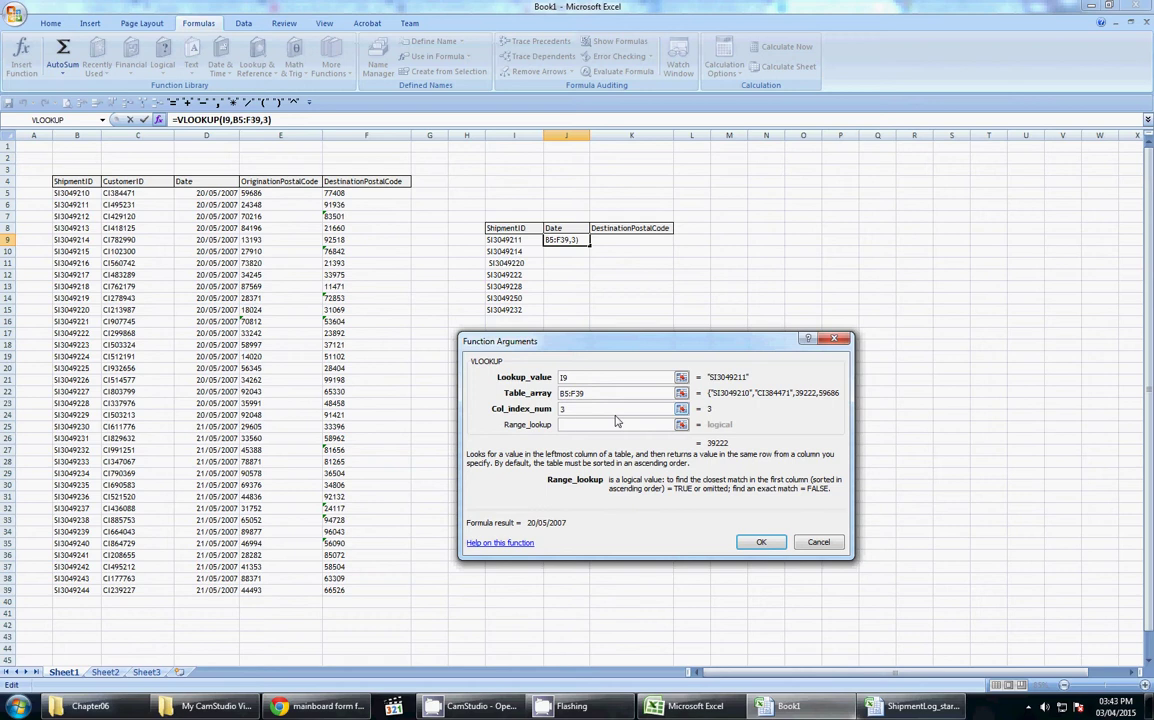
type("false")
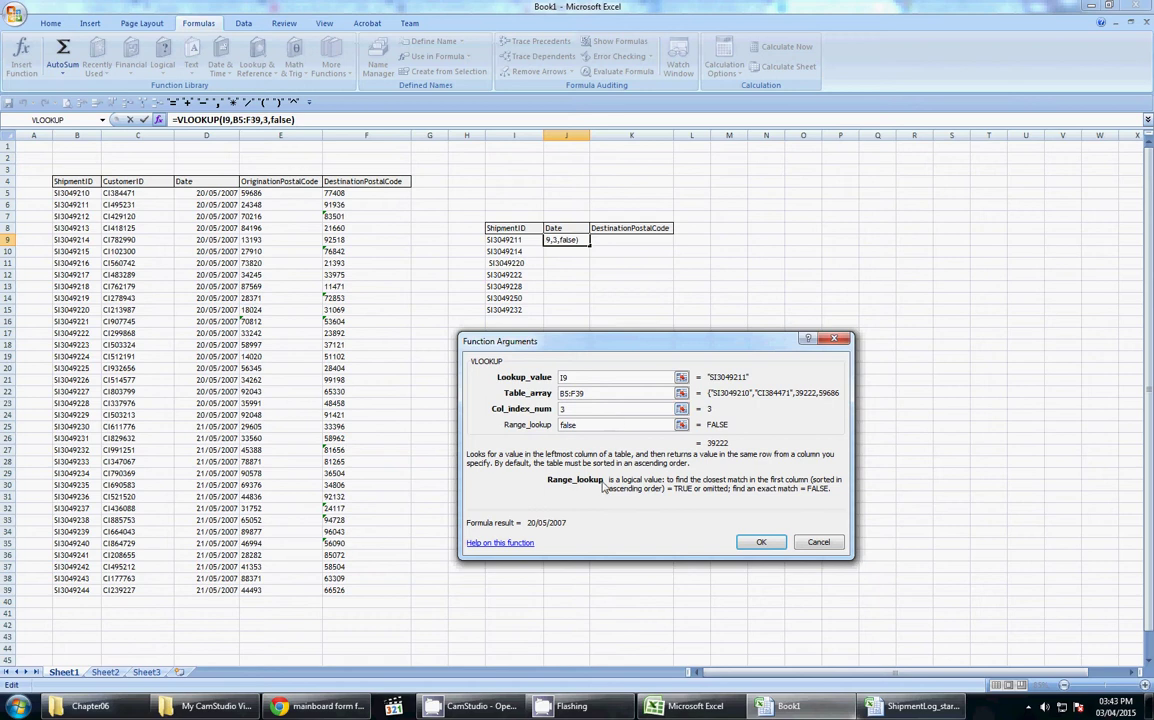
left_click(757, 542)
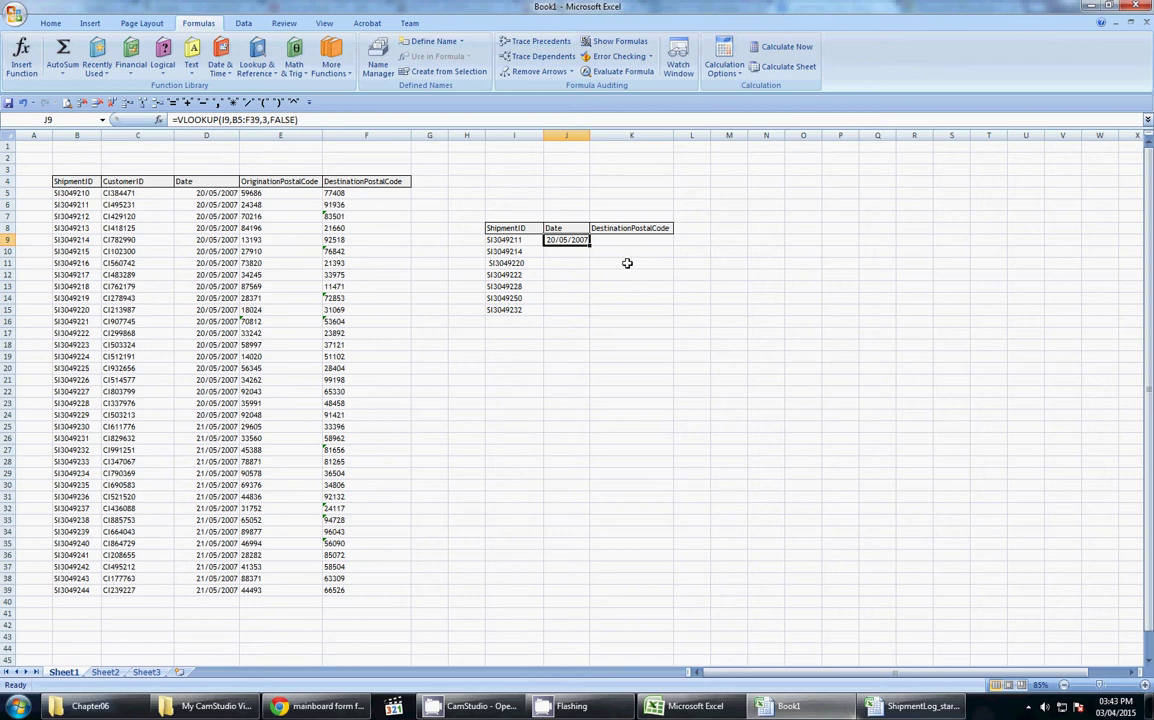
- In K9, type =vlookup( with I9 as the lookup value
key("Right")
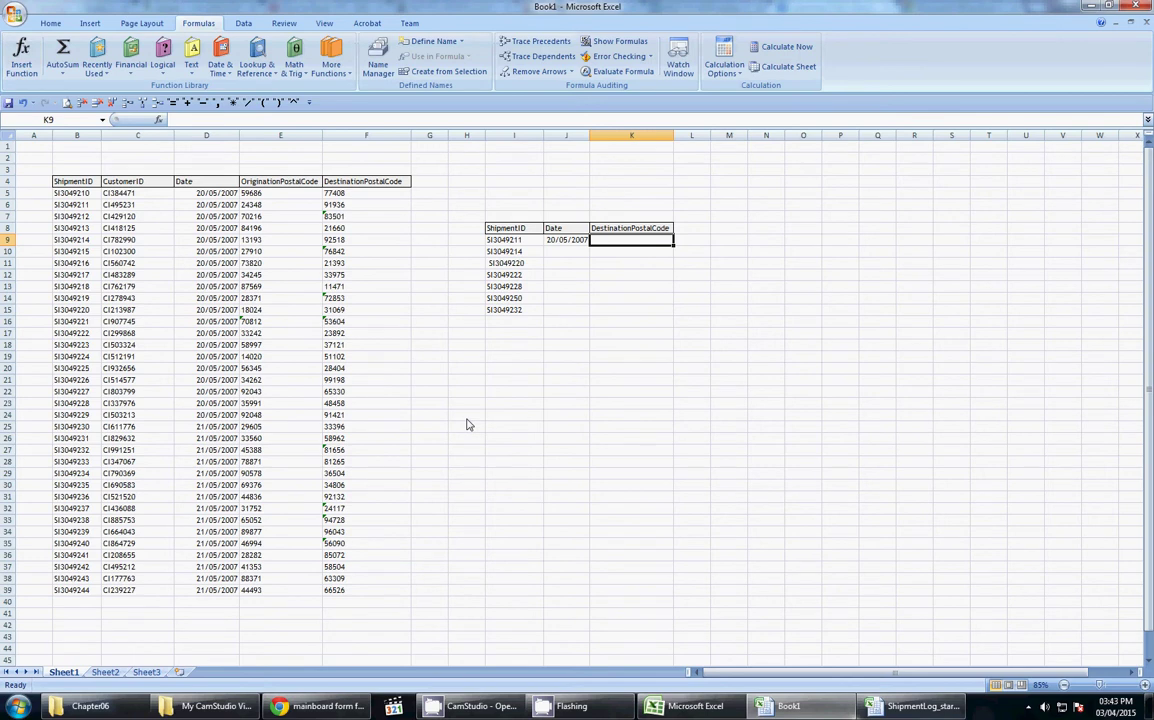
type("=")
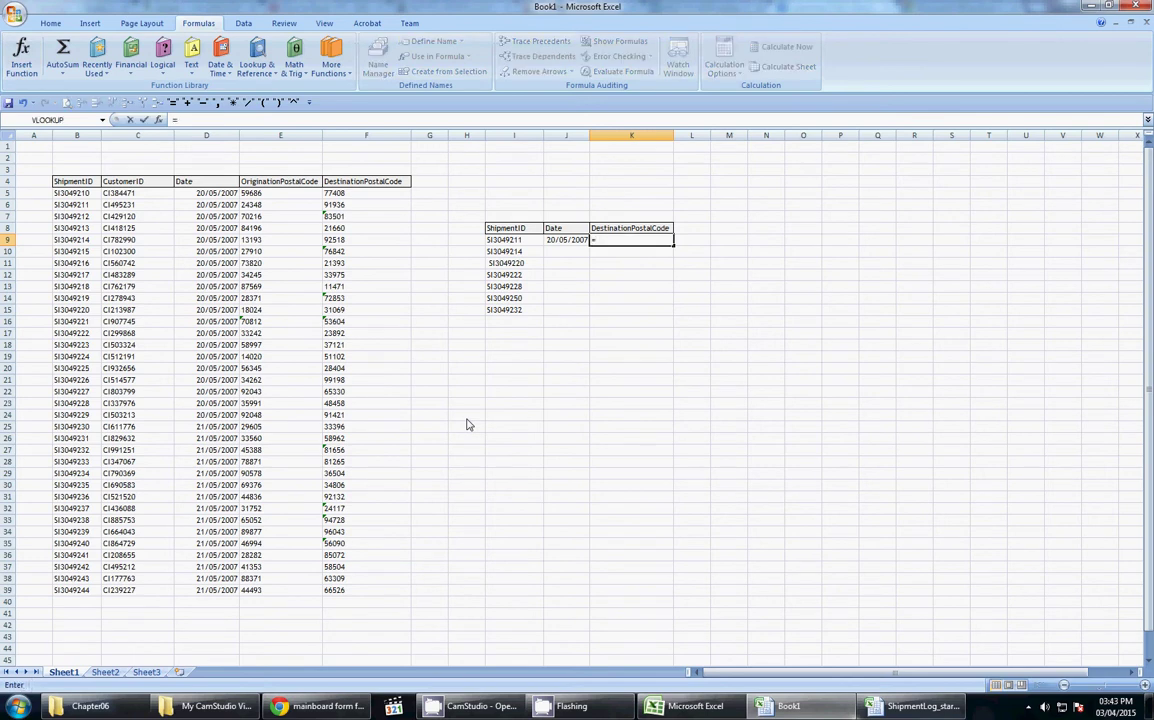
type("vlookup")
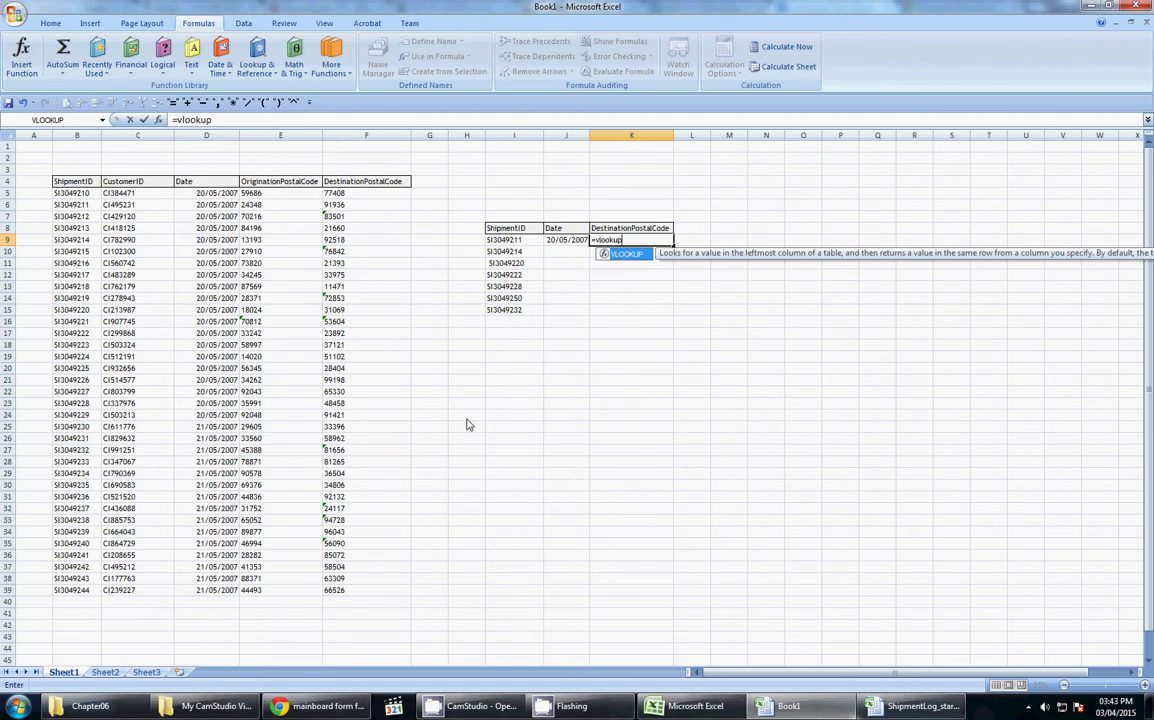
type("(")
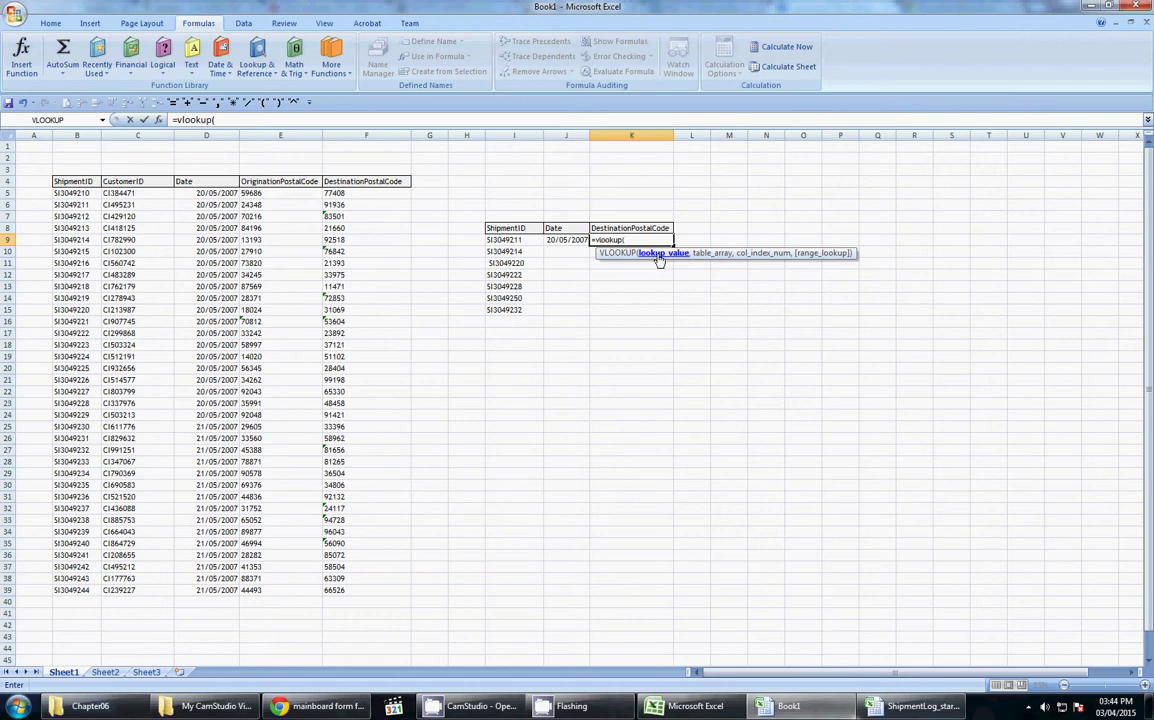
left_click(525, 240)
type(",")
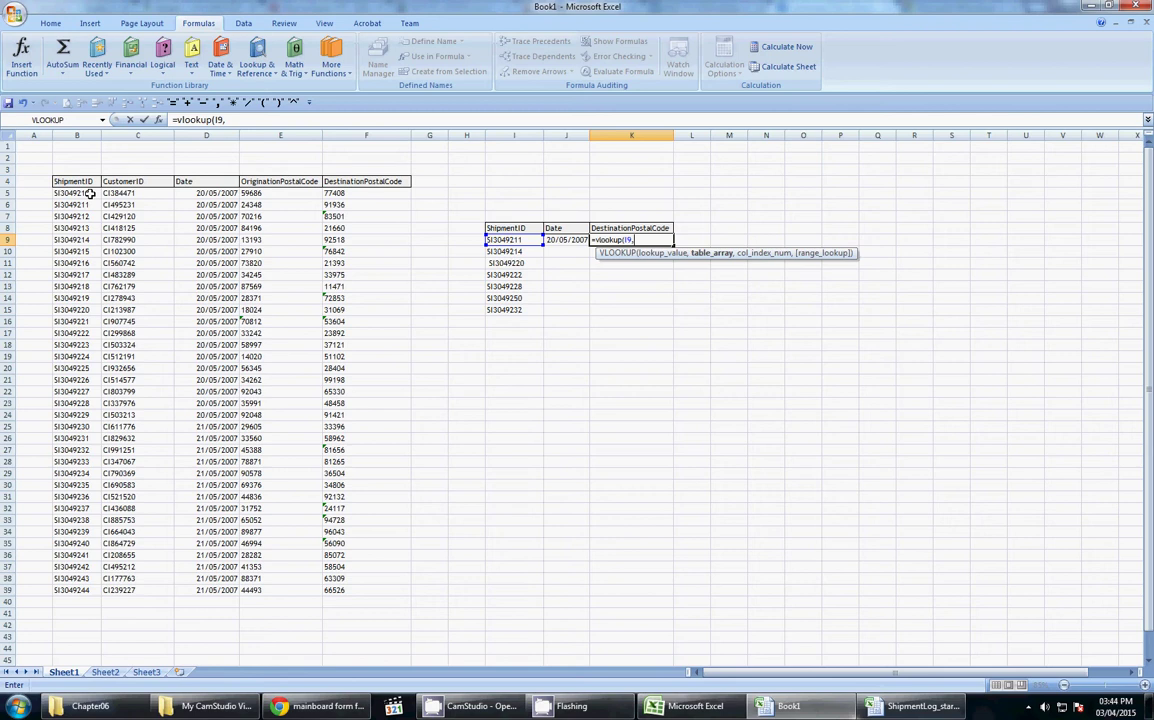
- Complete K9's formula with range B5:F39, column 5 and FALSE for exact match
left_click_drag(80, 192, 390, 230)
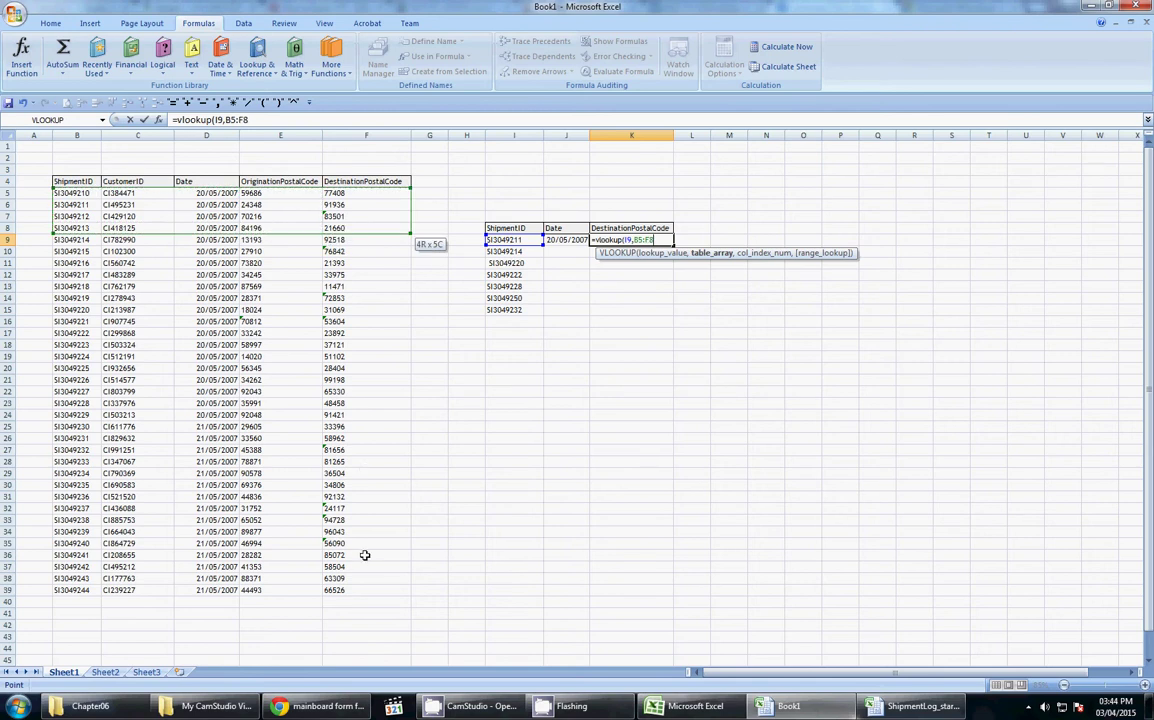
left_click_drag(363, 578, 364, 579)
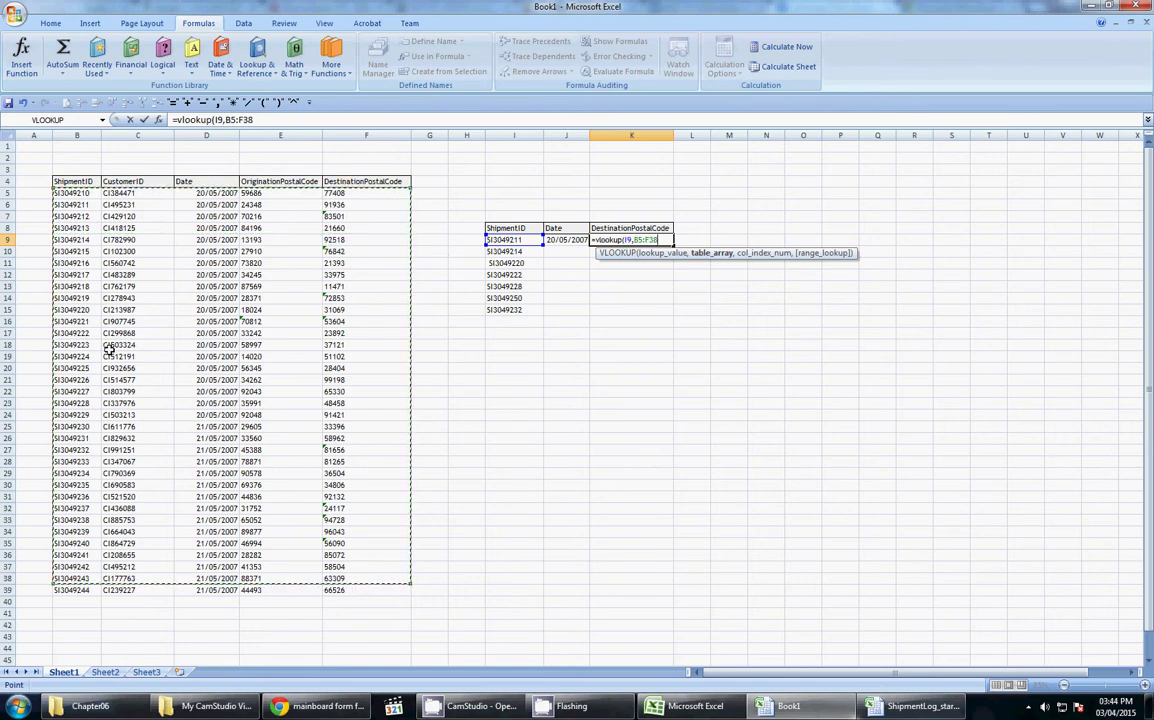
left_click_drag(82, 198, 381, 594)
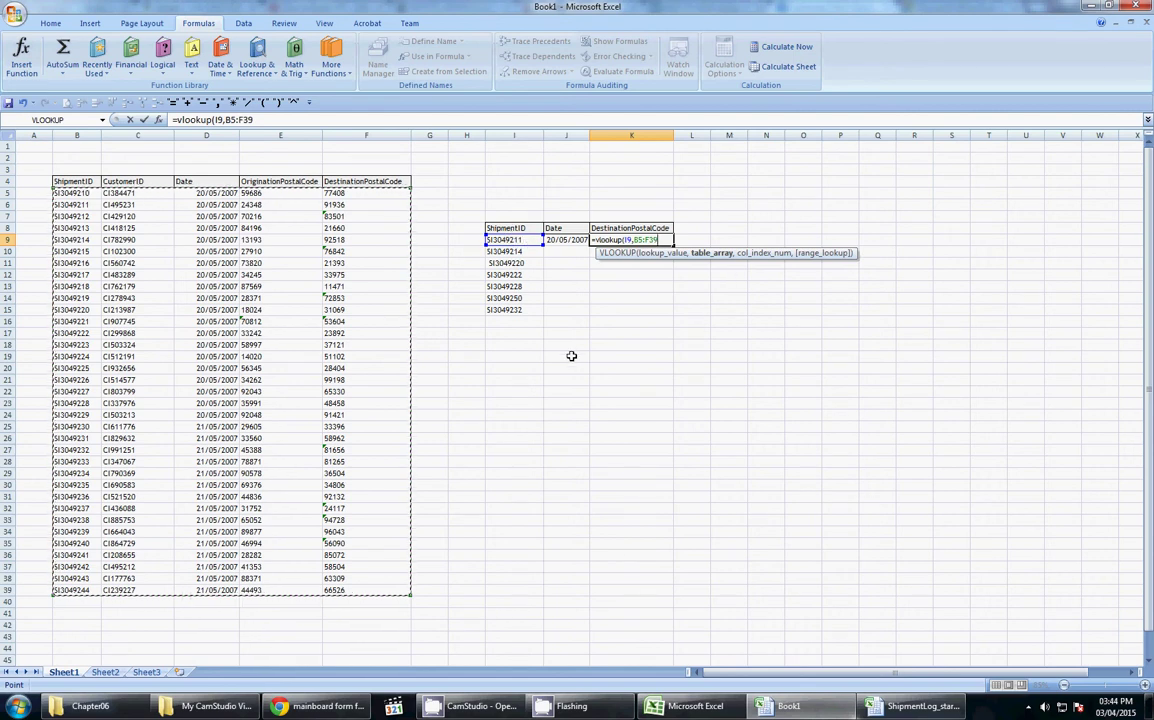
type(",")
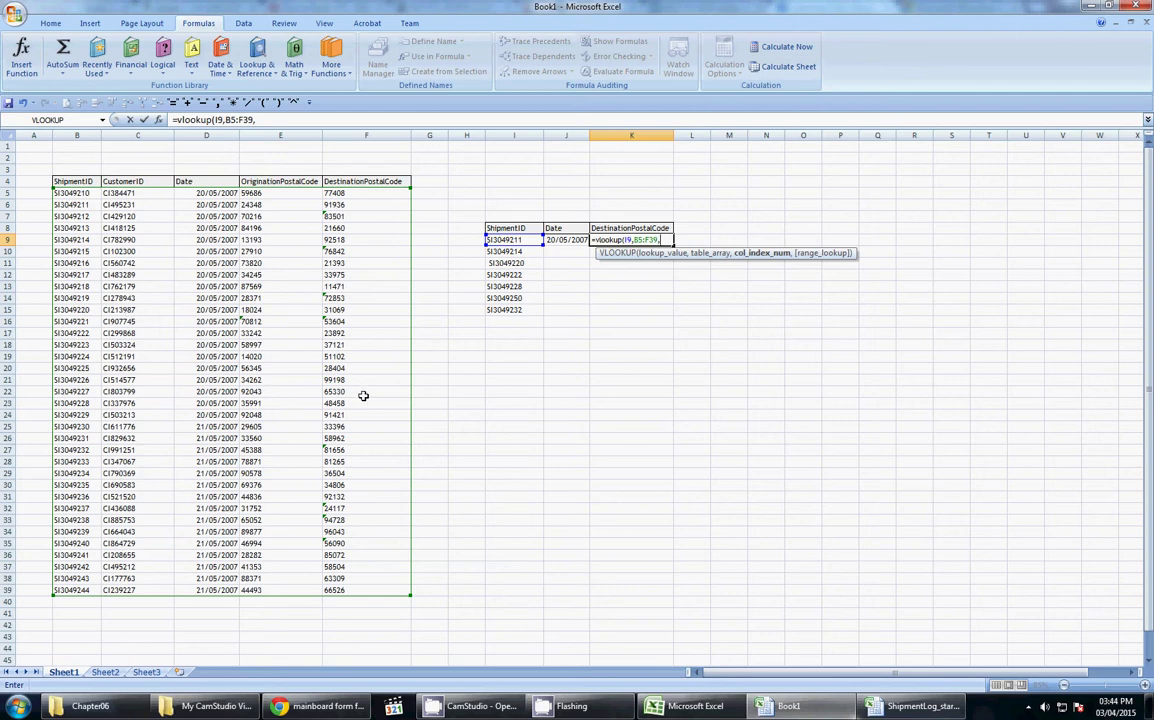
type("5,fals")
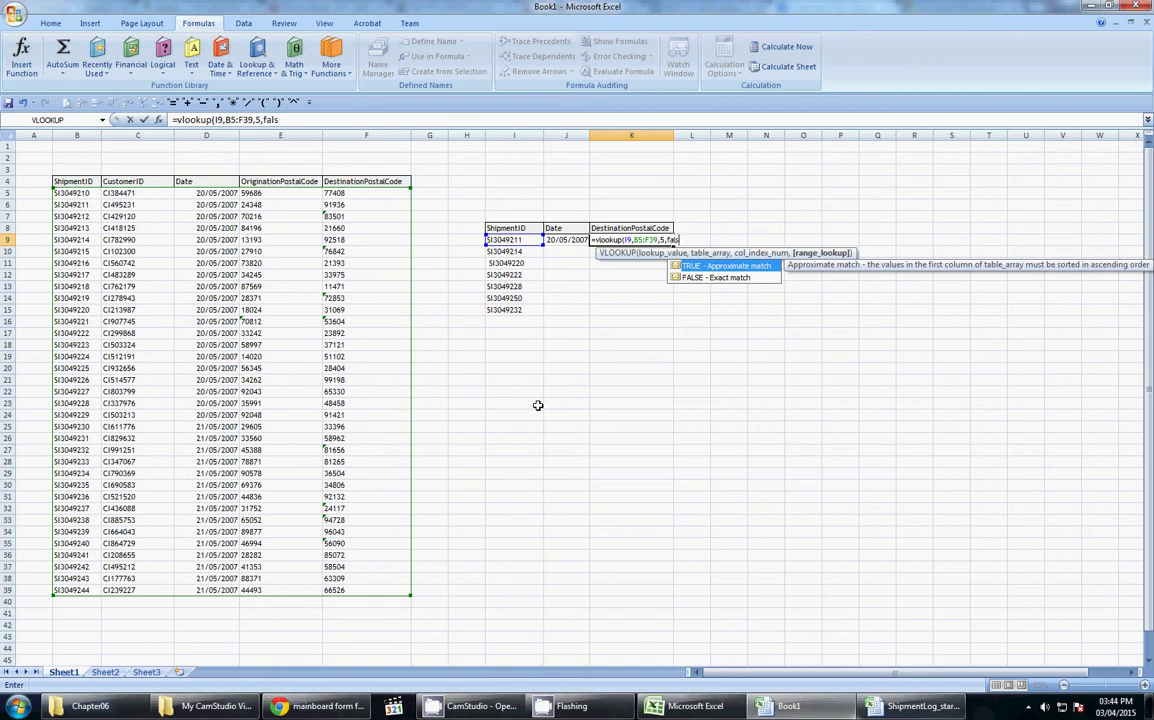
type("e)")
key("BackSpace")
double_click(697, 279)
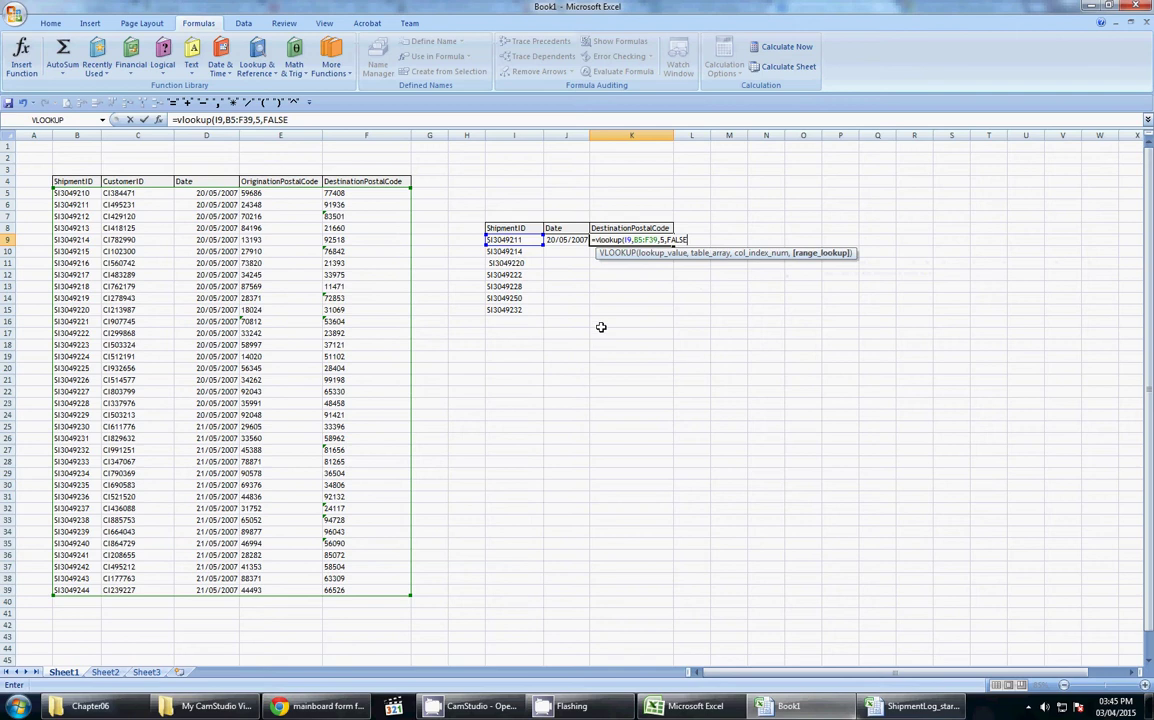
type(")")
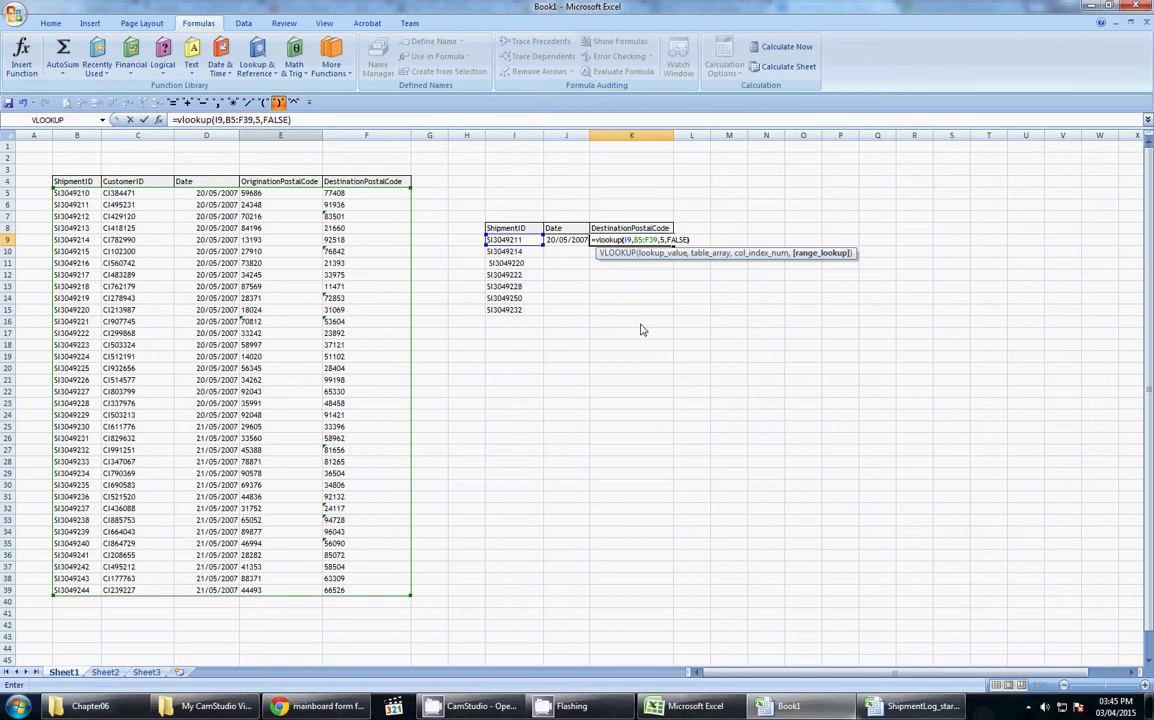
- Change K9 from Text to General and re-enter its formula so it shows 91936
left_click(633, 272)
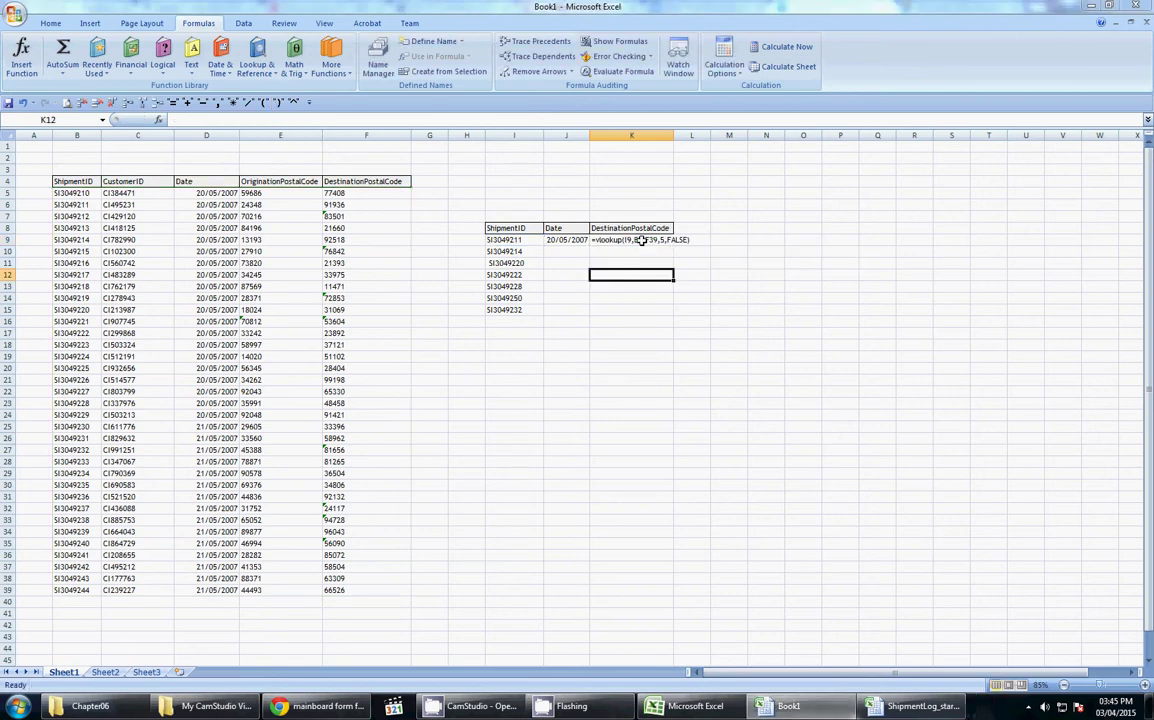
left_click(598, 242)
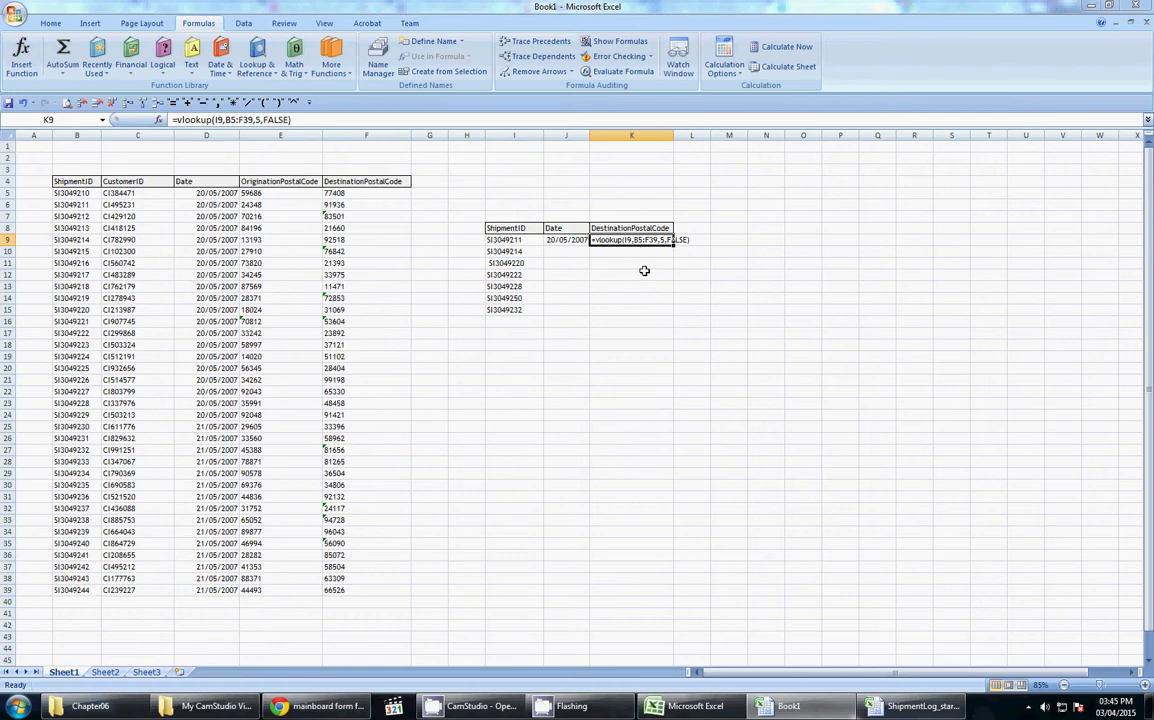
left_click(48, 24)
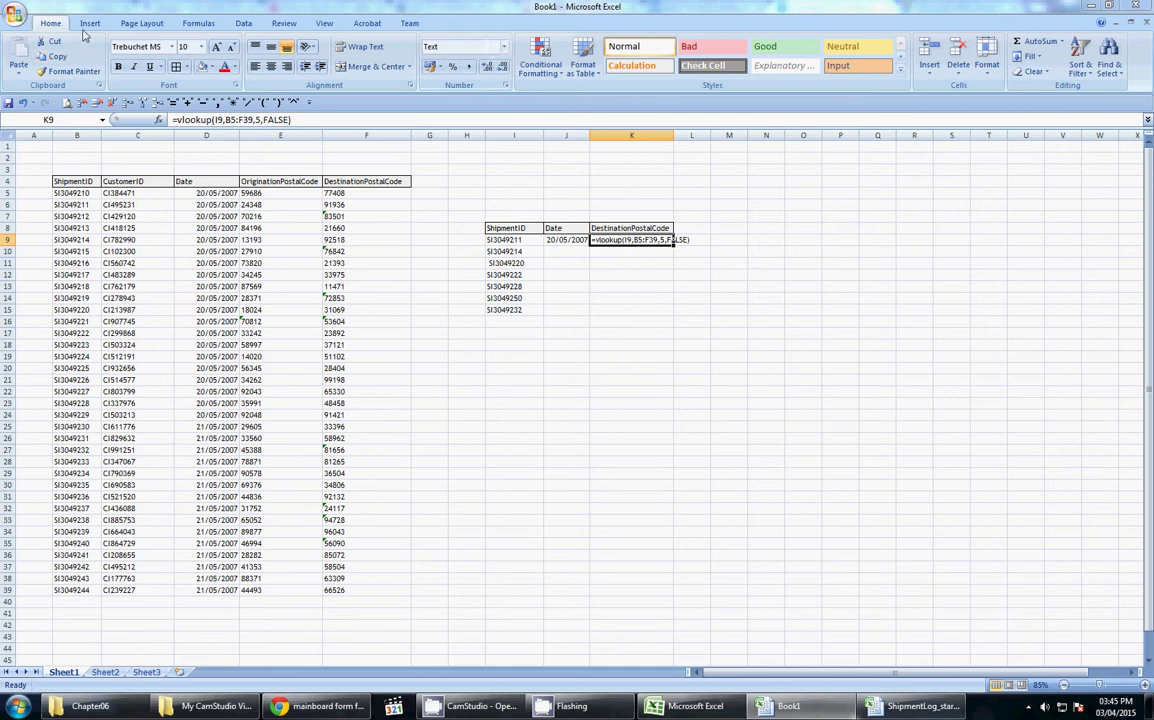
left_click(504, 47)
left_click(504, 72)
double_click(629, 240)
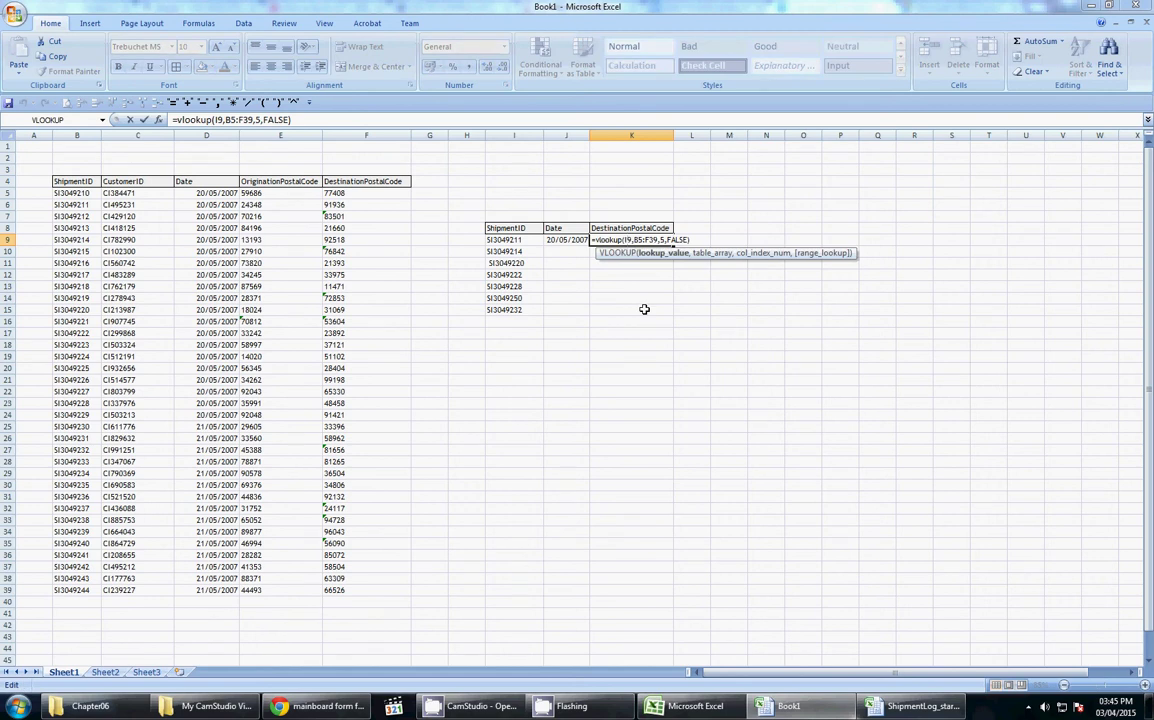
key("Return")
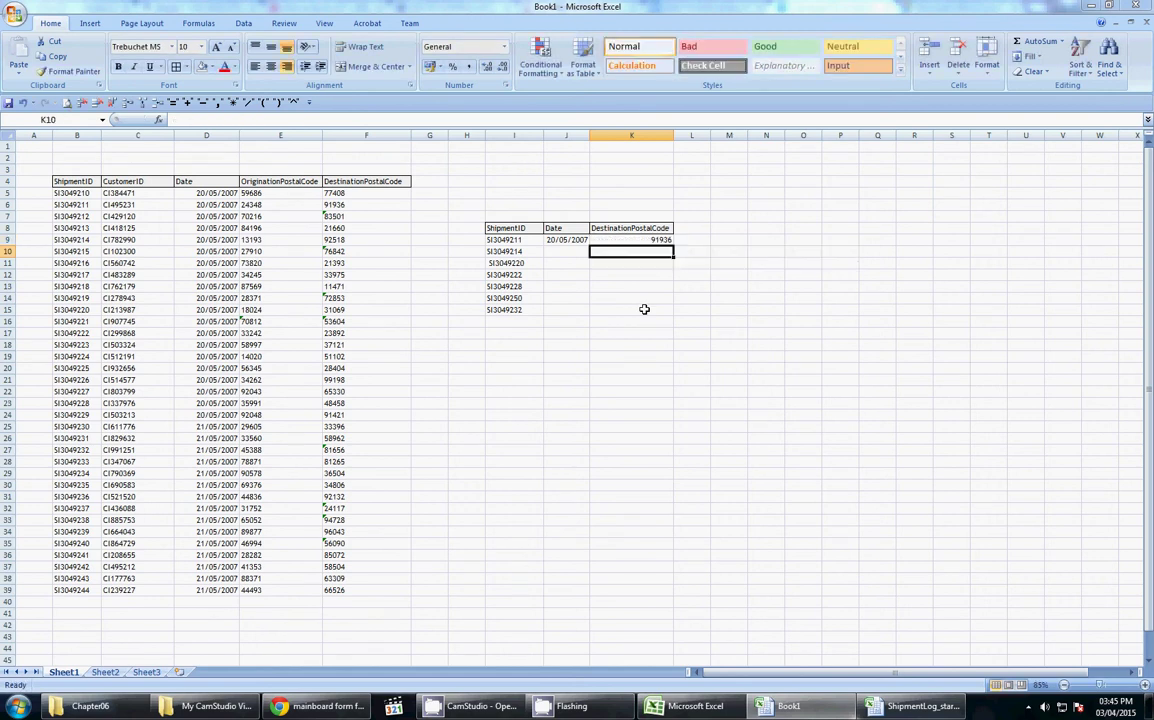
left_click(628, 241)
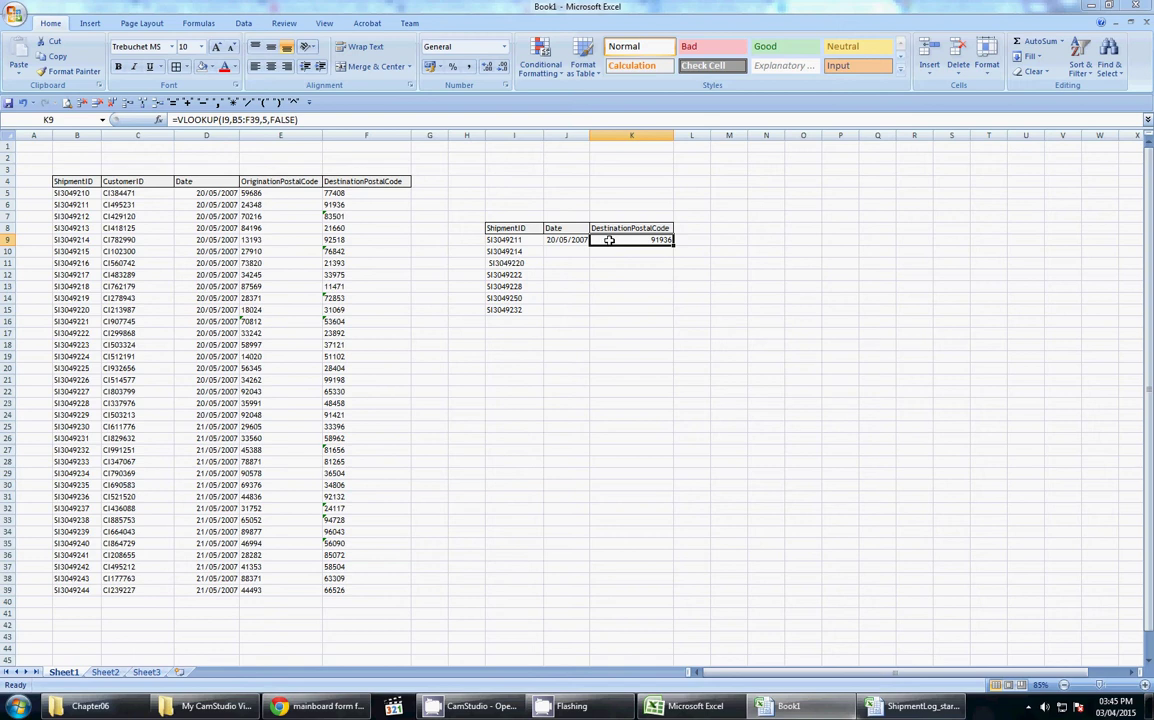
key("Return")
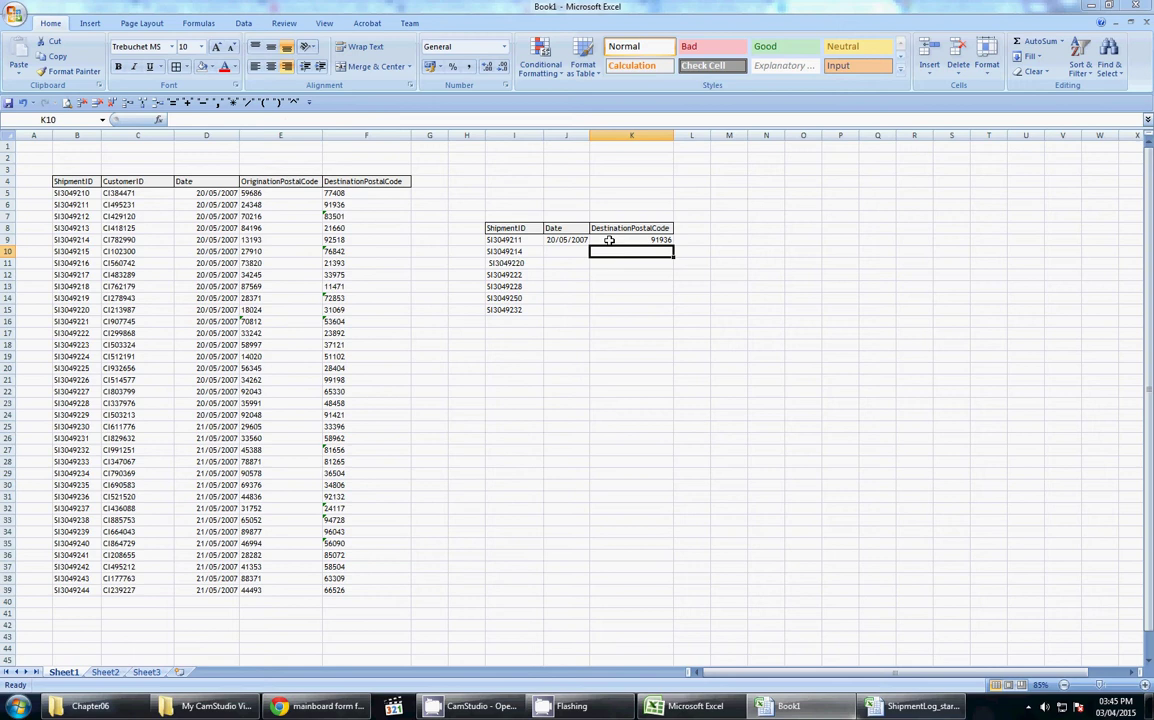
- Fill J9:K9 down to row 10 and inspect J10's shifted range B6:F40
left_click_drag(553, 241, 612, 241)
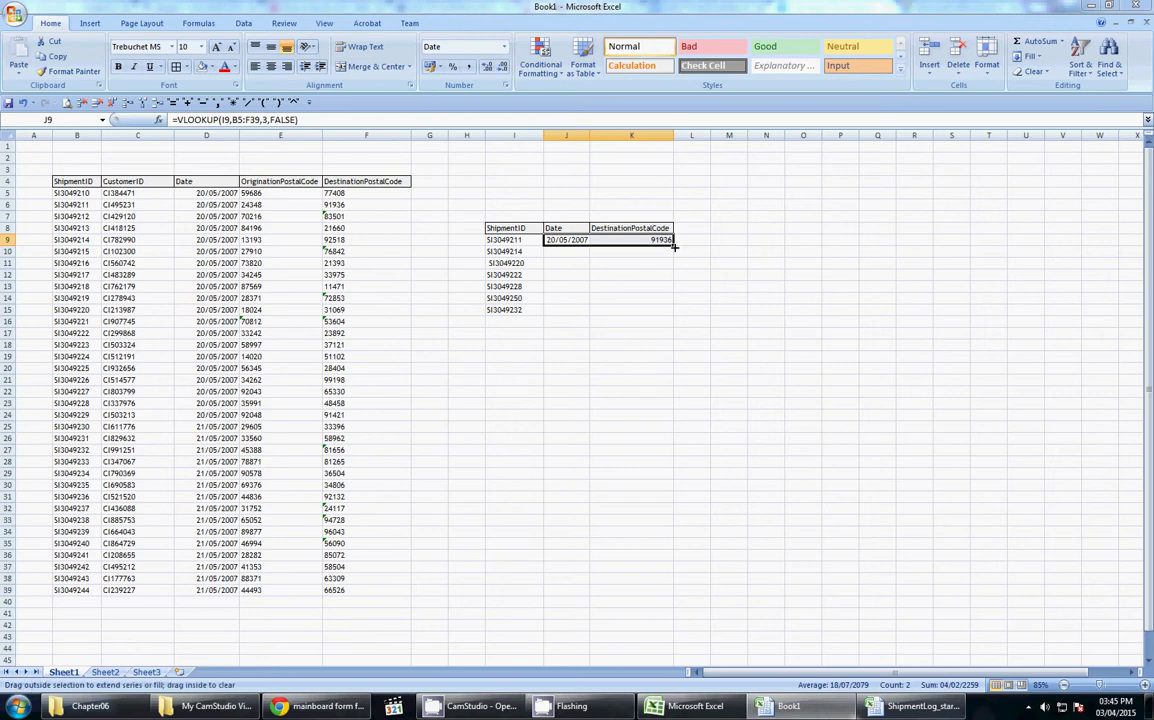
left_click_drag(674, 243, 674, 255)
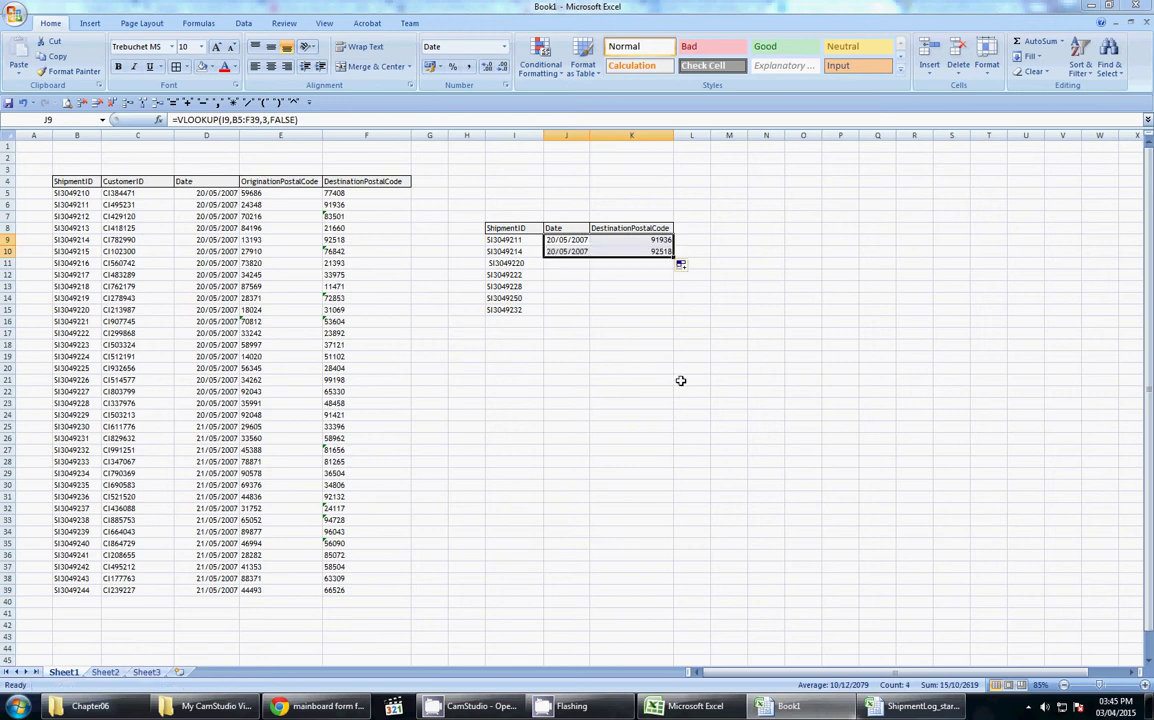
left_click(567, 253)
double_click(567, 253)
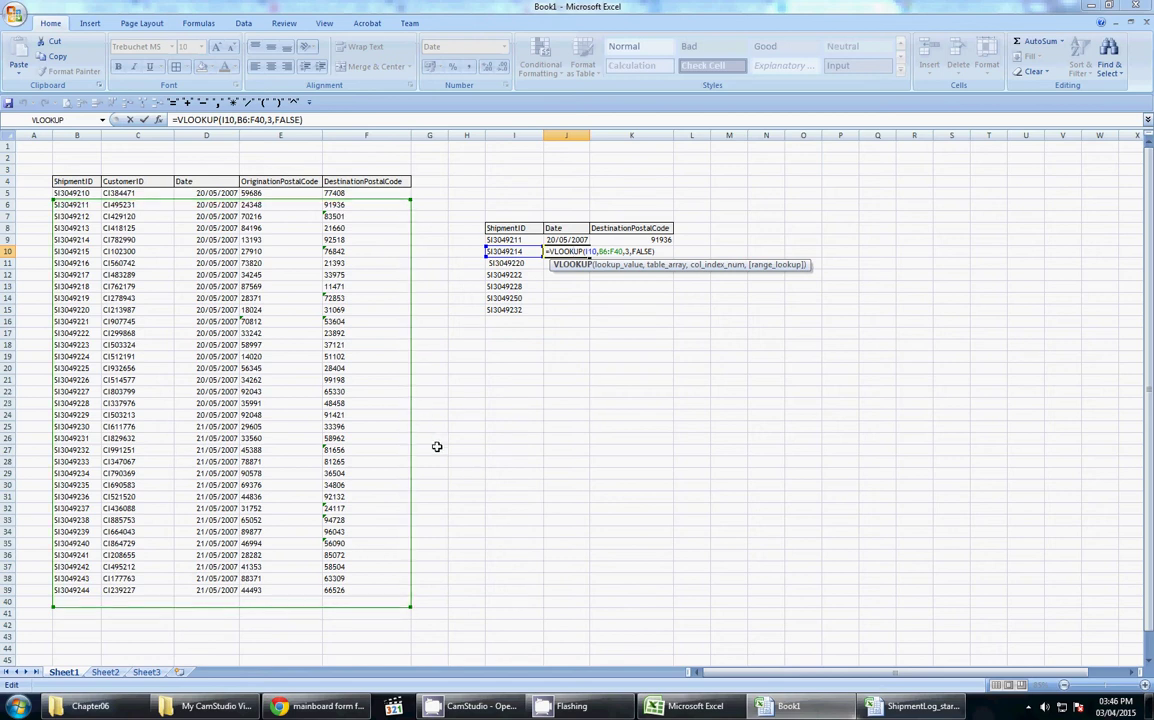
key("Escape")
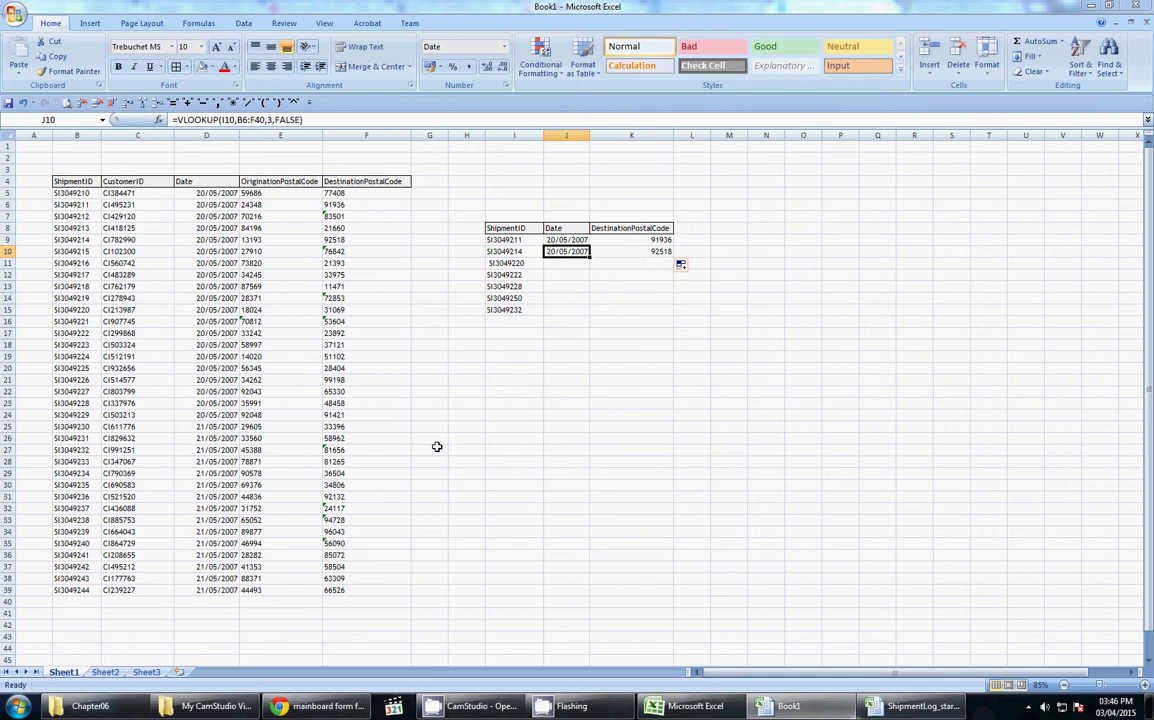
- Inspect J10's copied Date formula, whose table range has shifted to B6:F40
left_click_drag(560, 240, 577, 251)
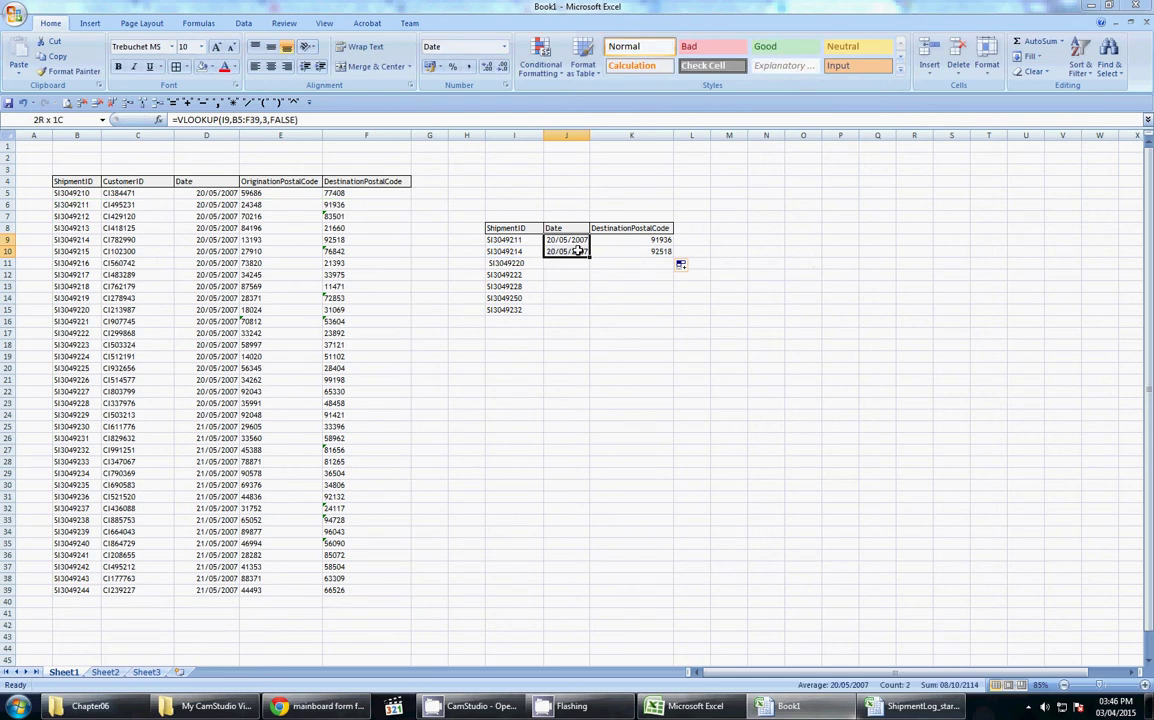
double_click(577, 251)
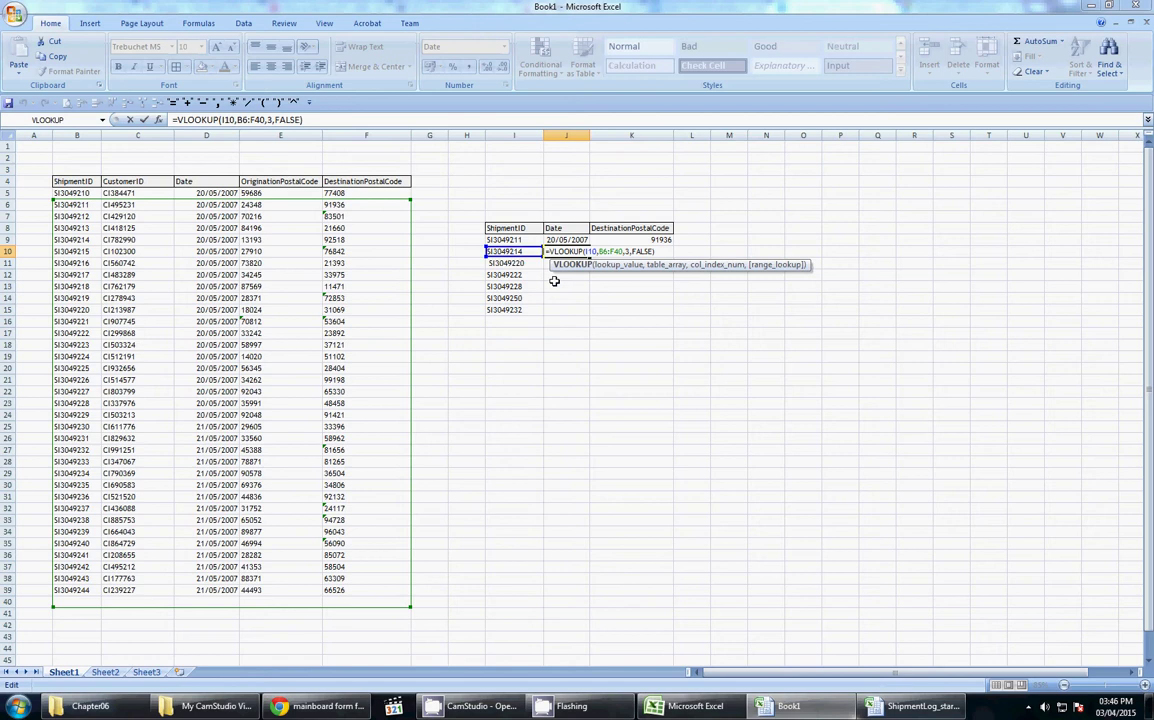
left_click(638, 252)
left_click(630, 251)
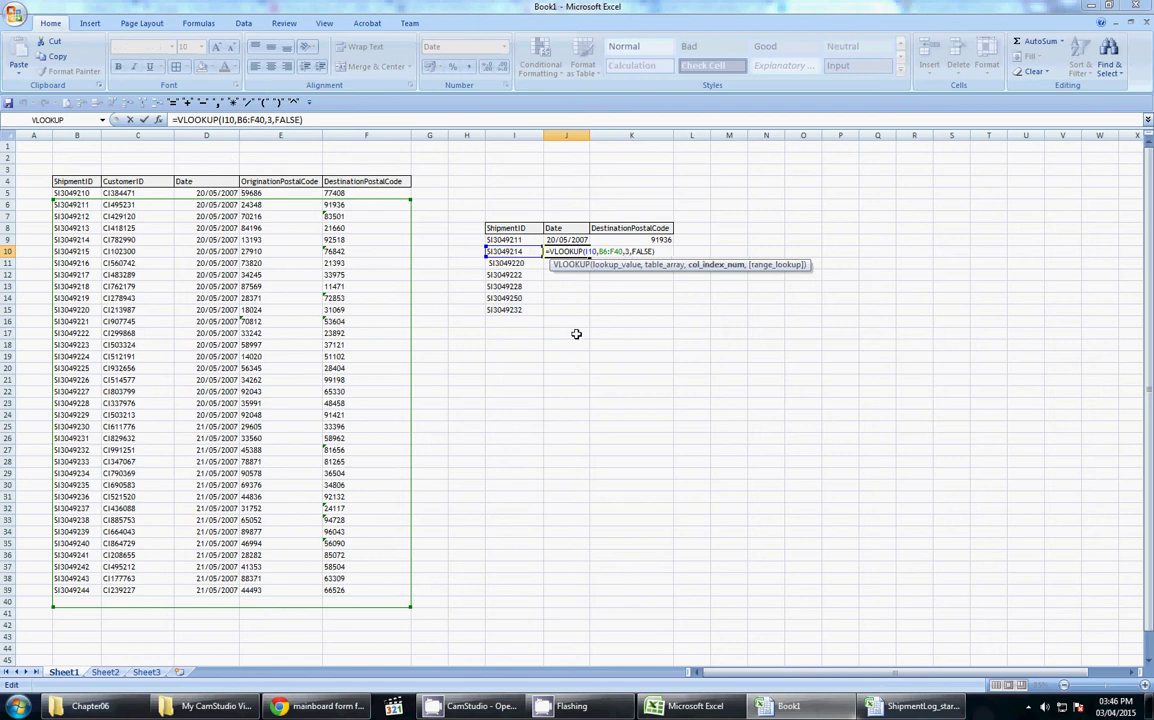
left_click(604, 252)
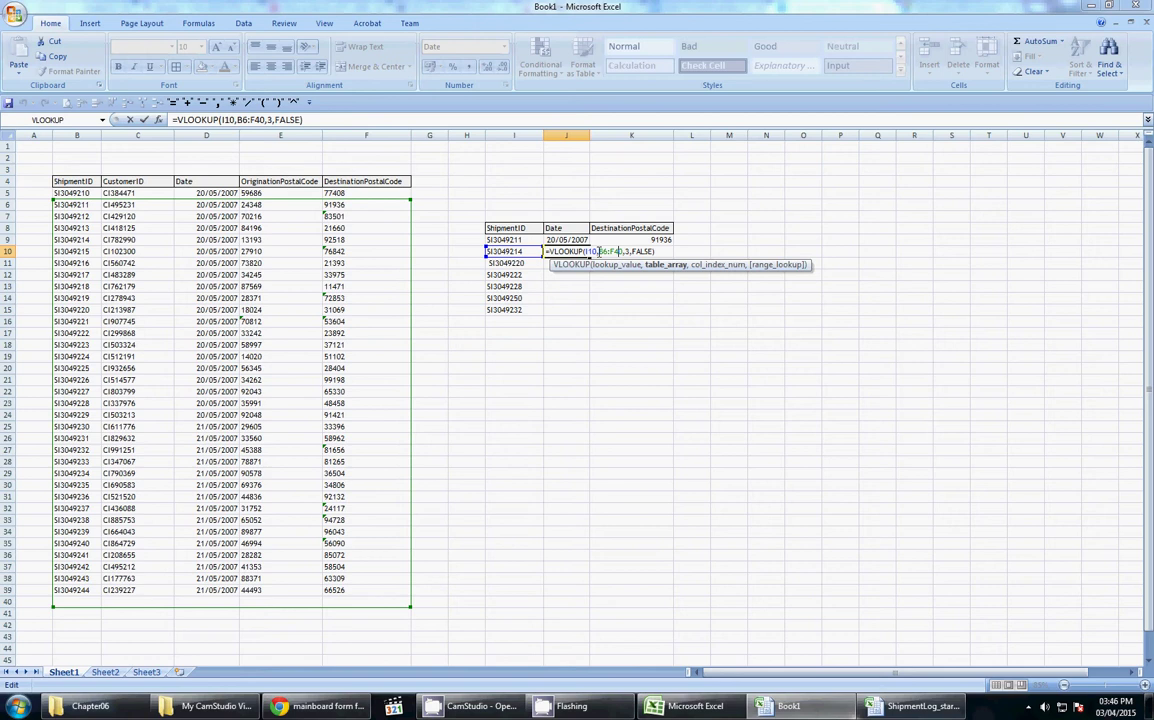
key("ctrl+Return")
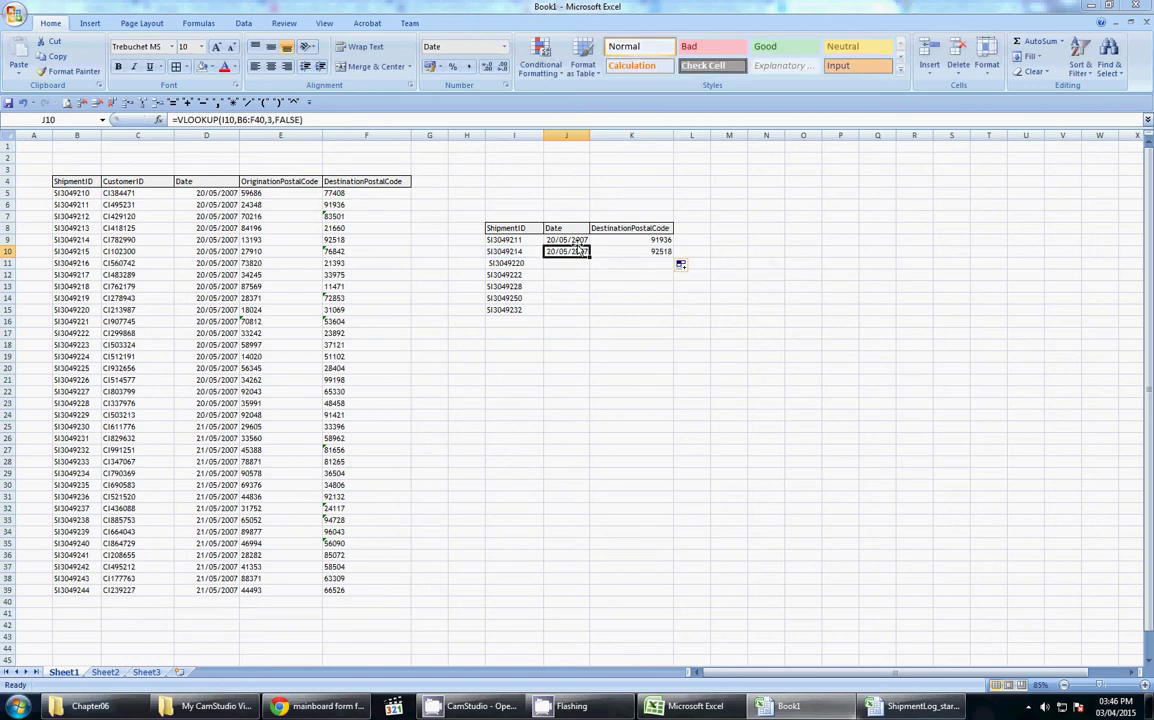
key("Up")
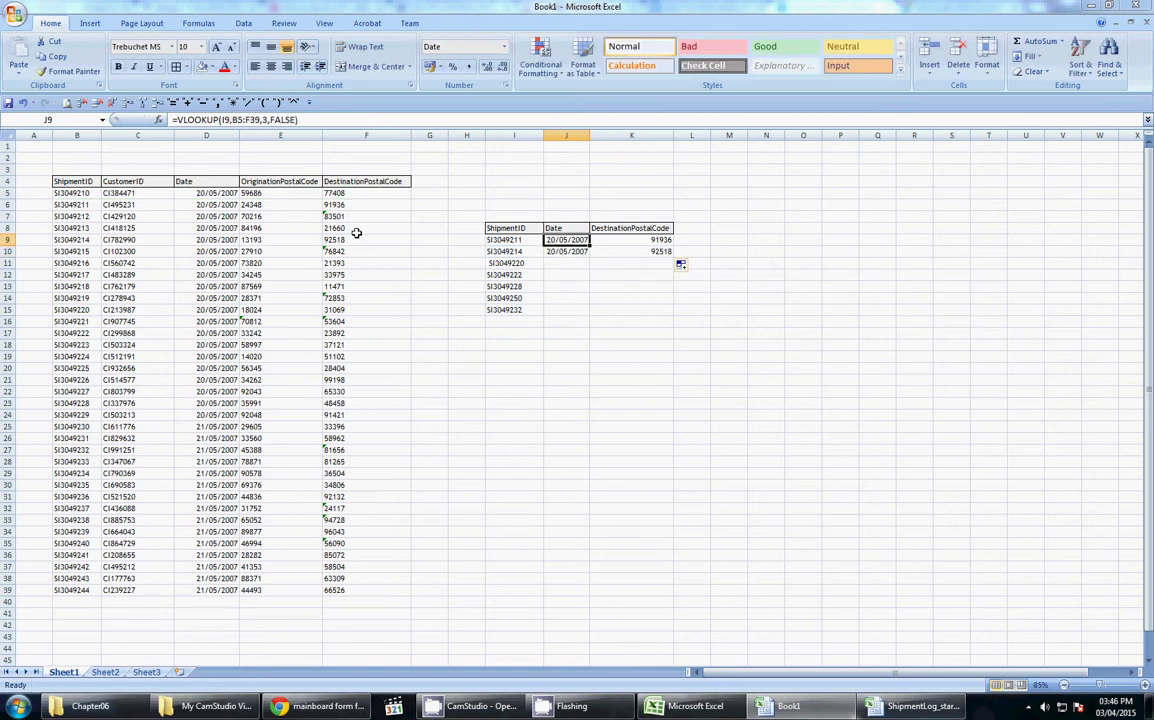
- Lock J9's Date lookup range to $B$5:$F$39 and fill it down to J15
left_click(233, 120)
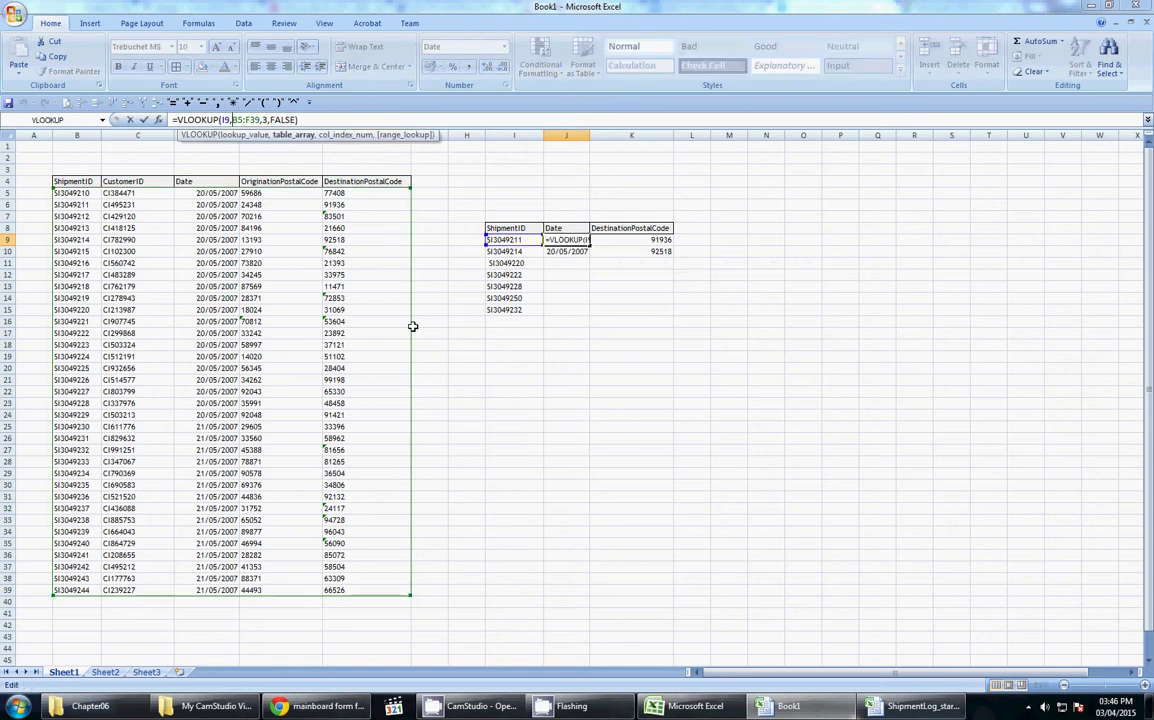
key("F4")
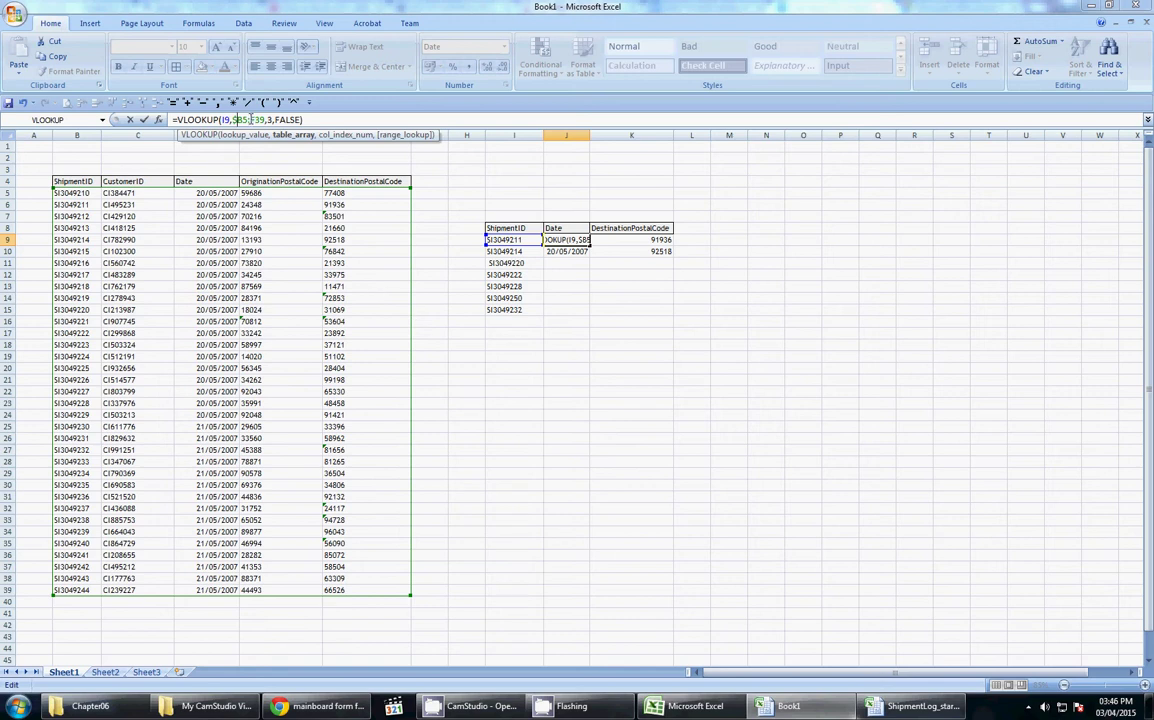
left_click(240, 119)
key("BackSpace")
type("$")
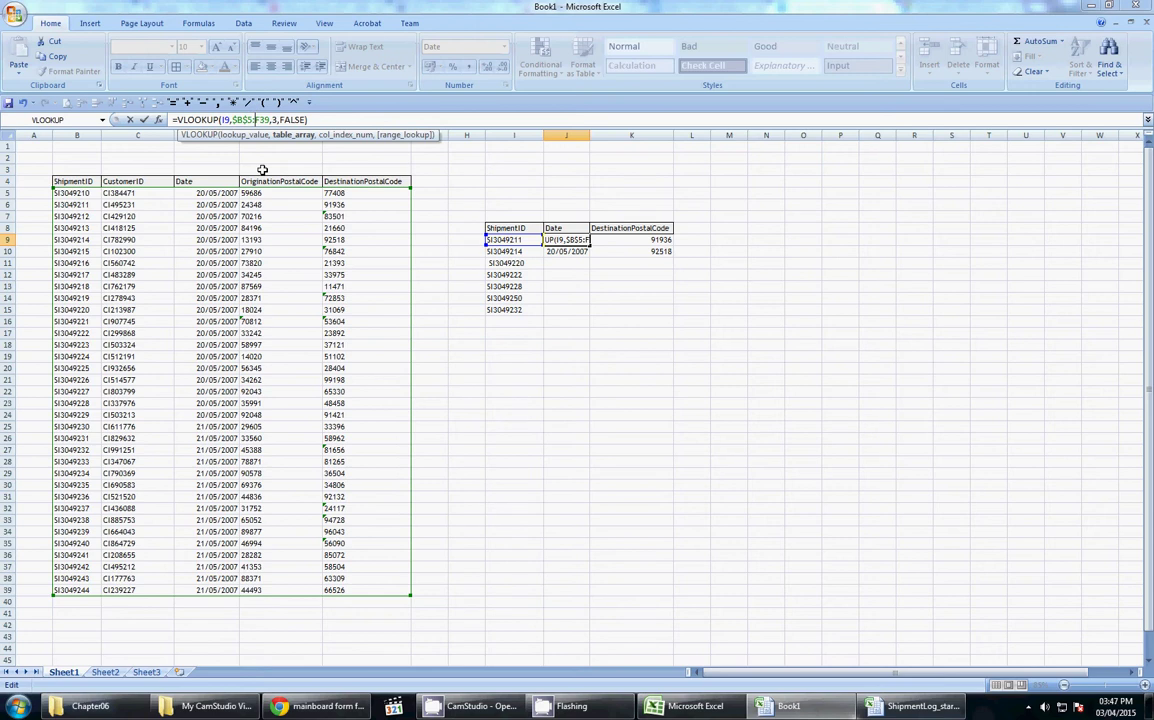
key("F4")
type("$B")
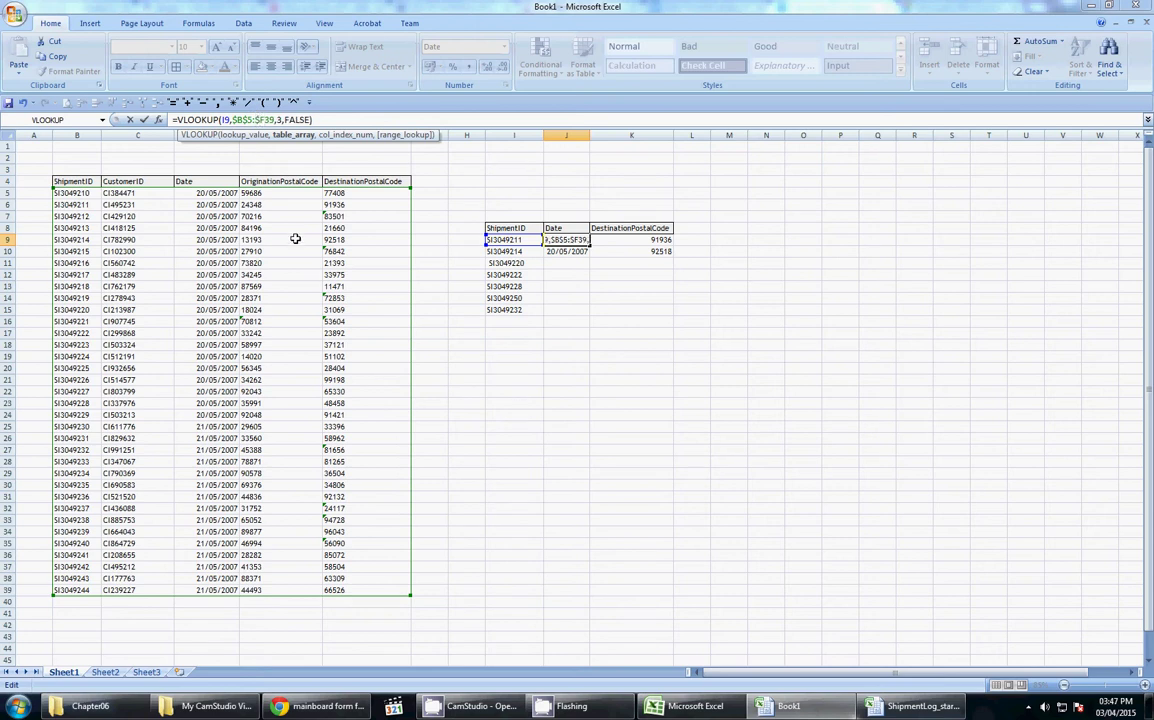
type("$")
key("Return")
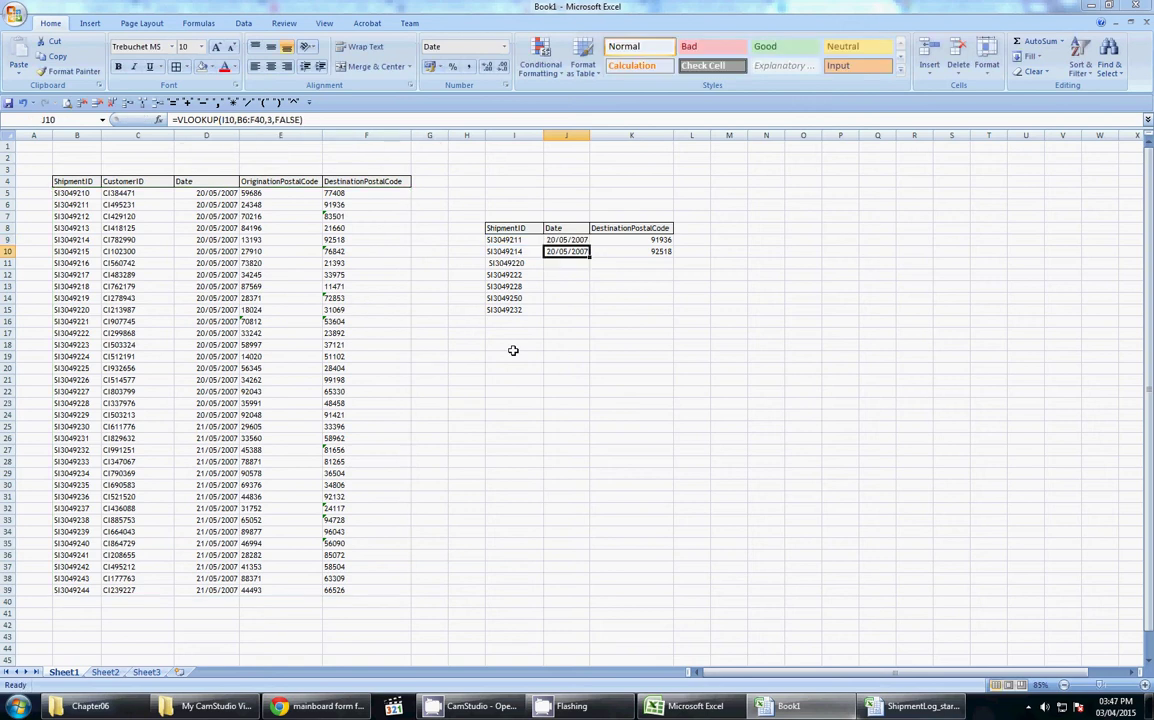
left_click(566, 240)
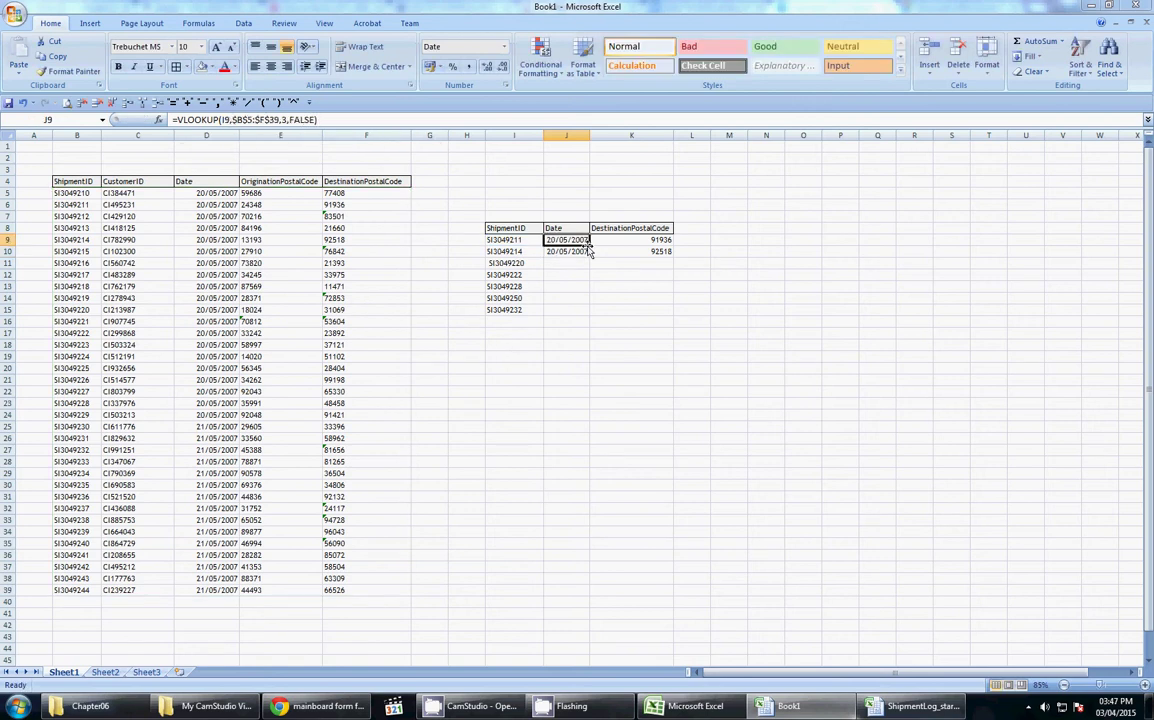
left_click_drag(590, 245, 590, 314)
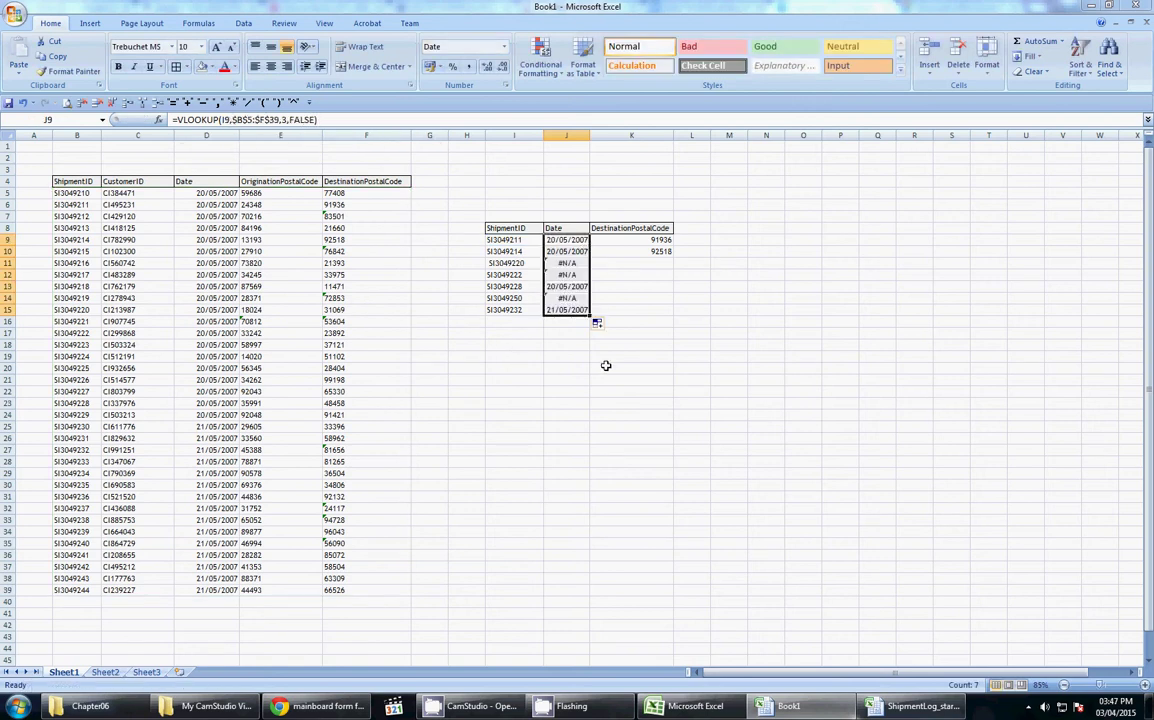
- Change K9's postal-code lookup range to absolute $B$5:$F$39 so it returns 91936
double_click(609, 240)
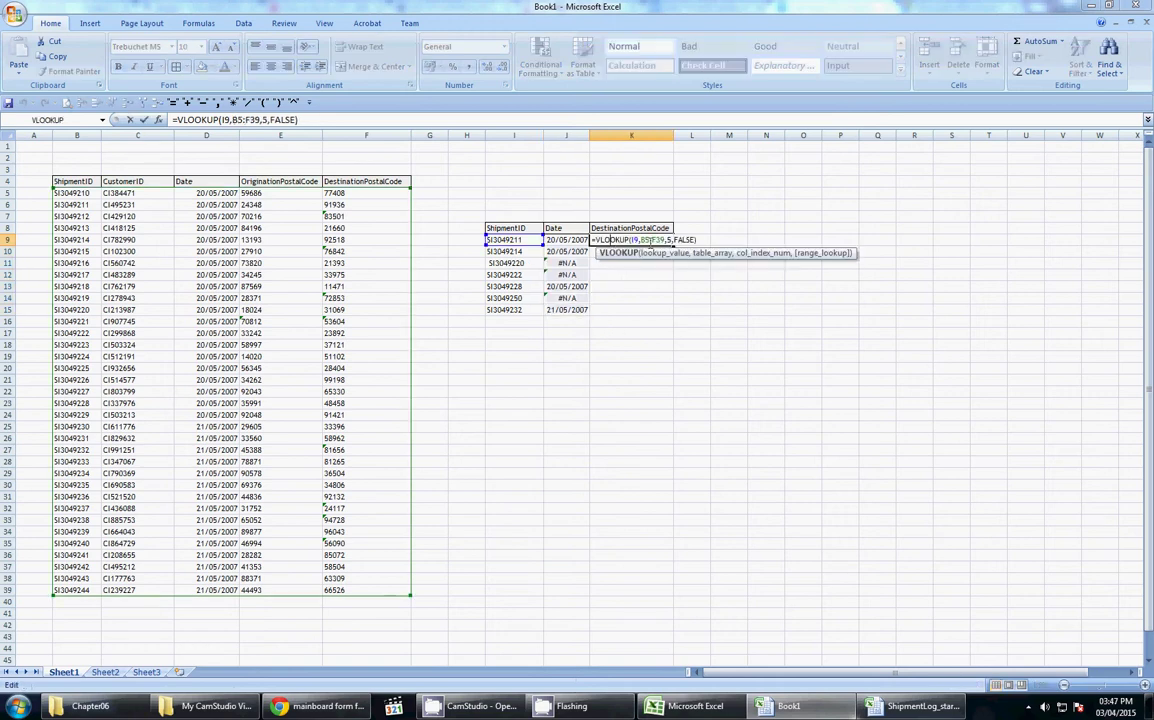
left_click(645, 240)
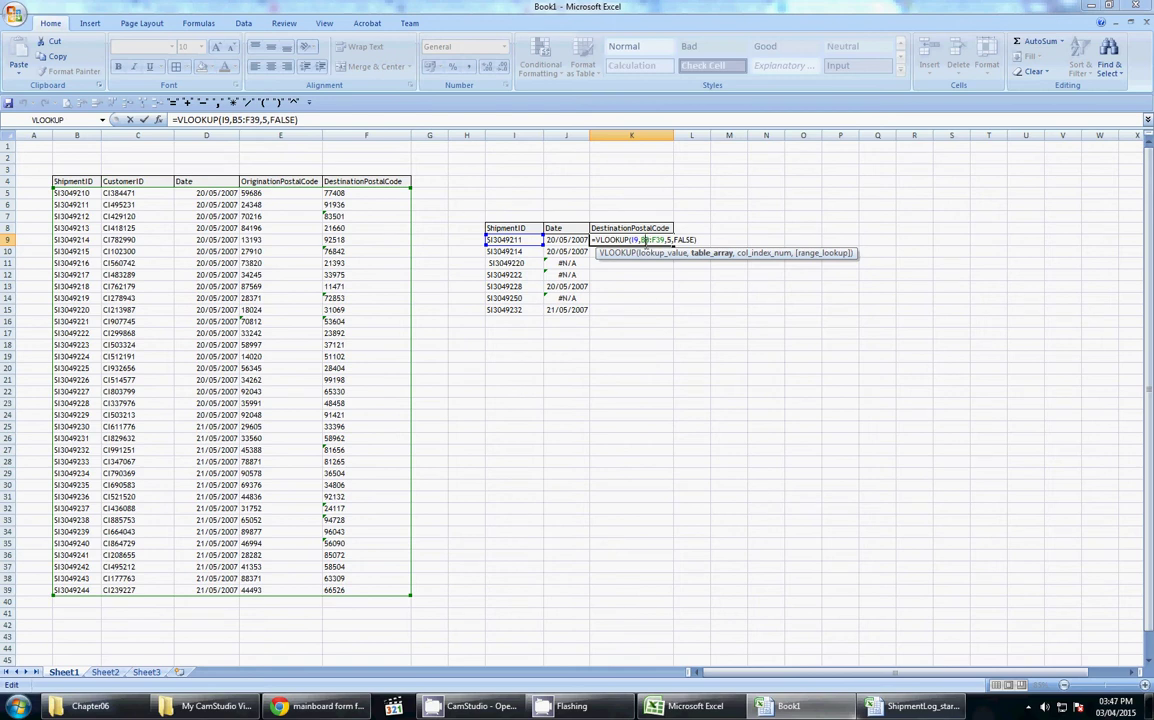
key("F4")
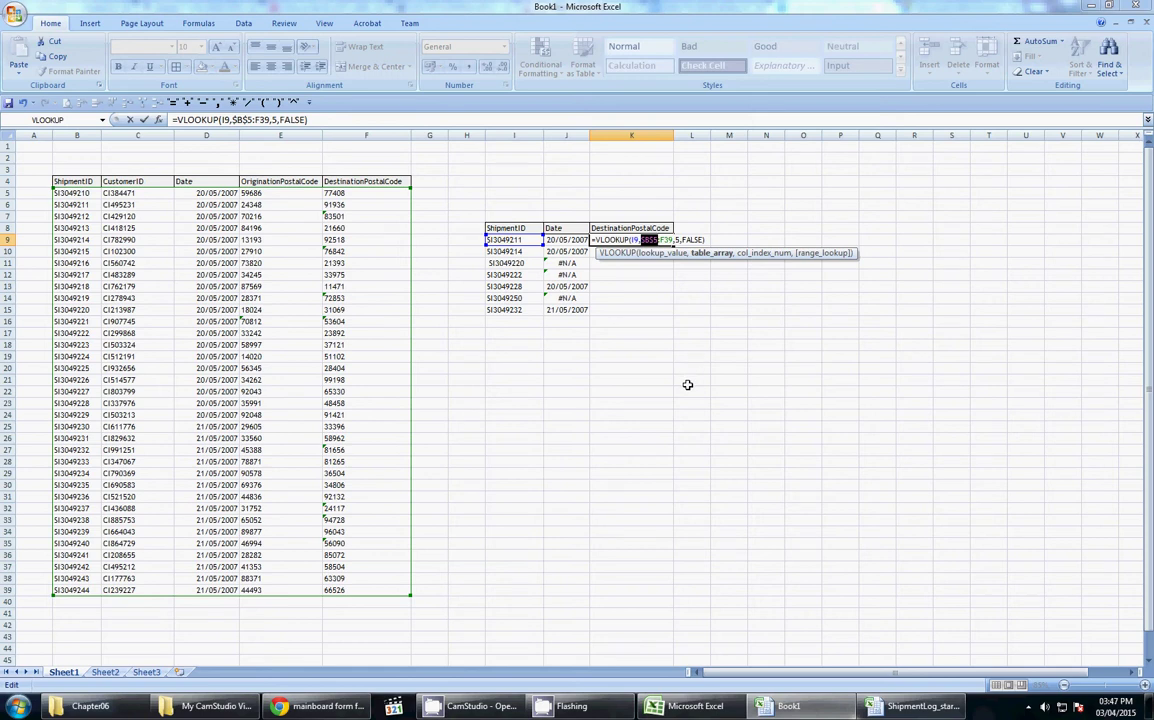
key("F4")
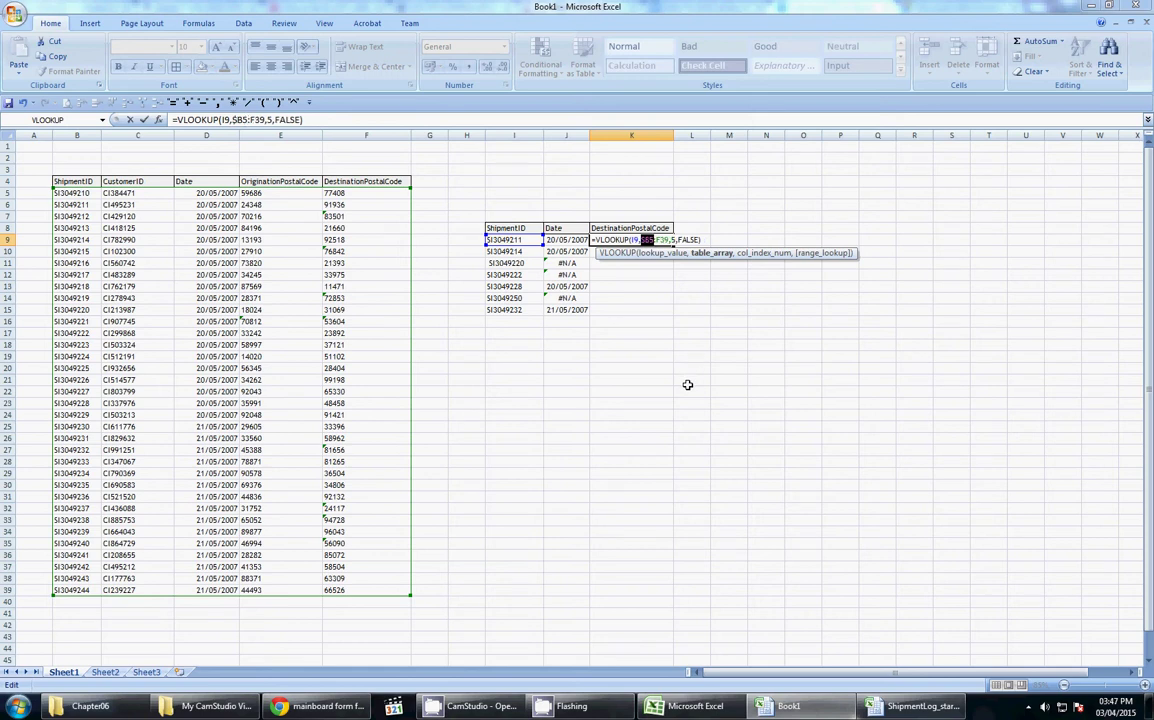
key("F4")
key("F4")
key("F4")
key("F4")
key("F4")
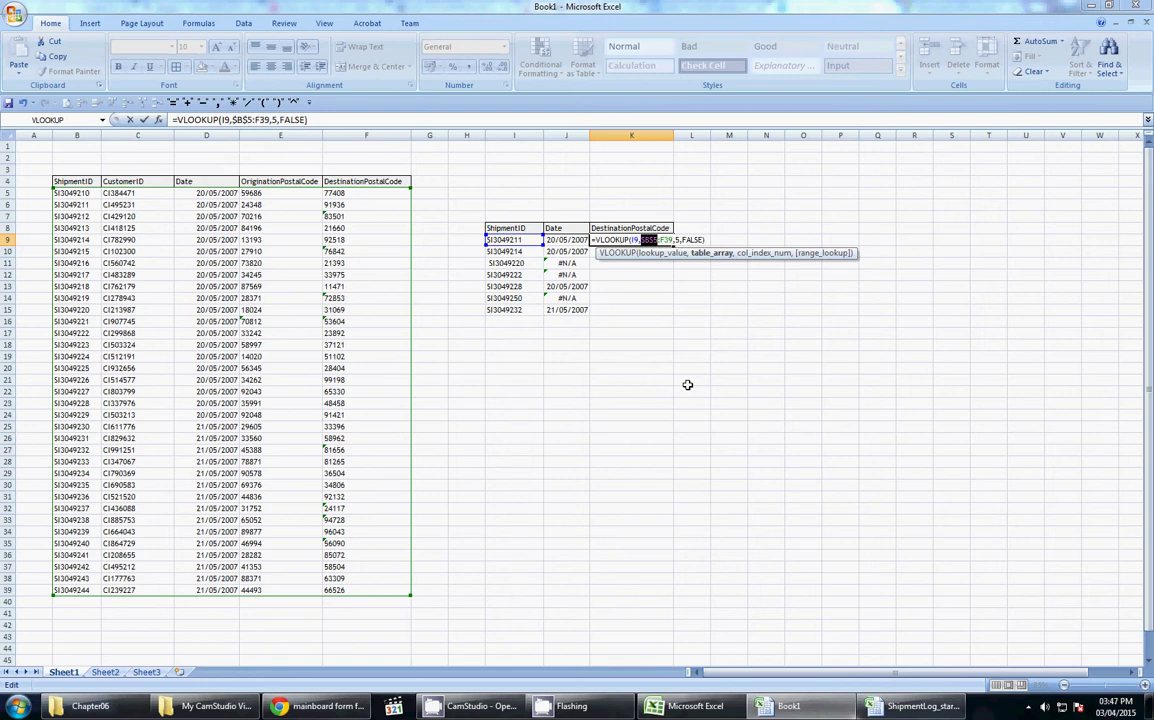
key("F4")
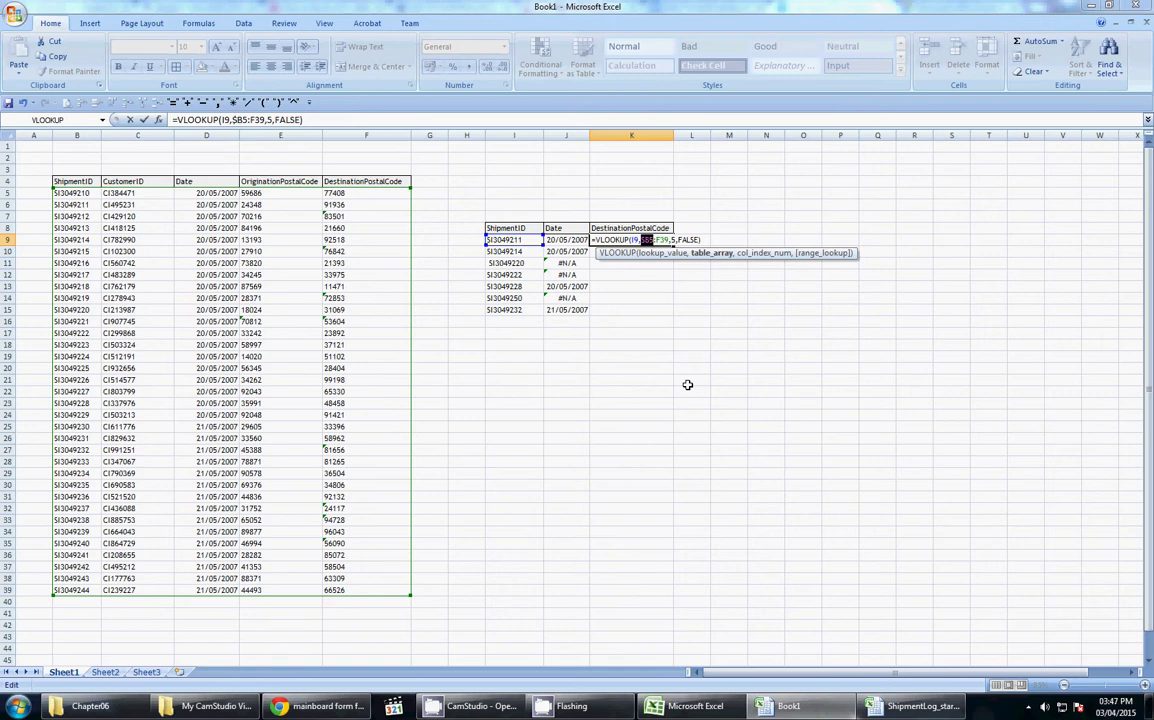
key("F4")
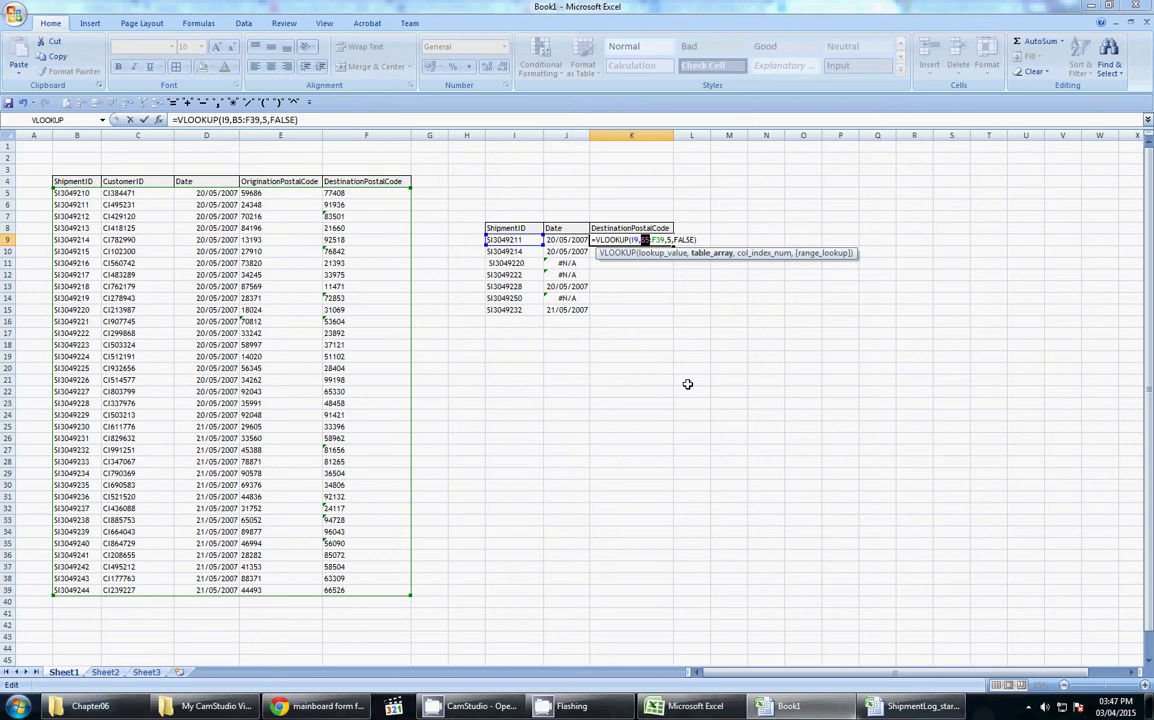
key("F4")
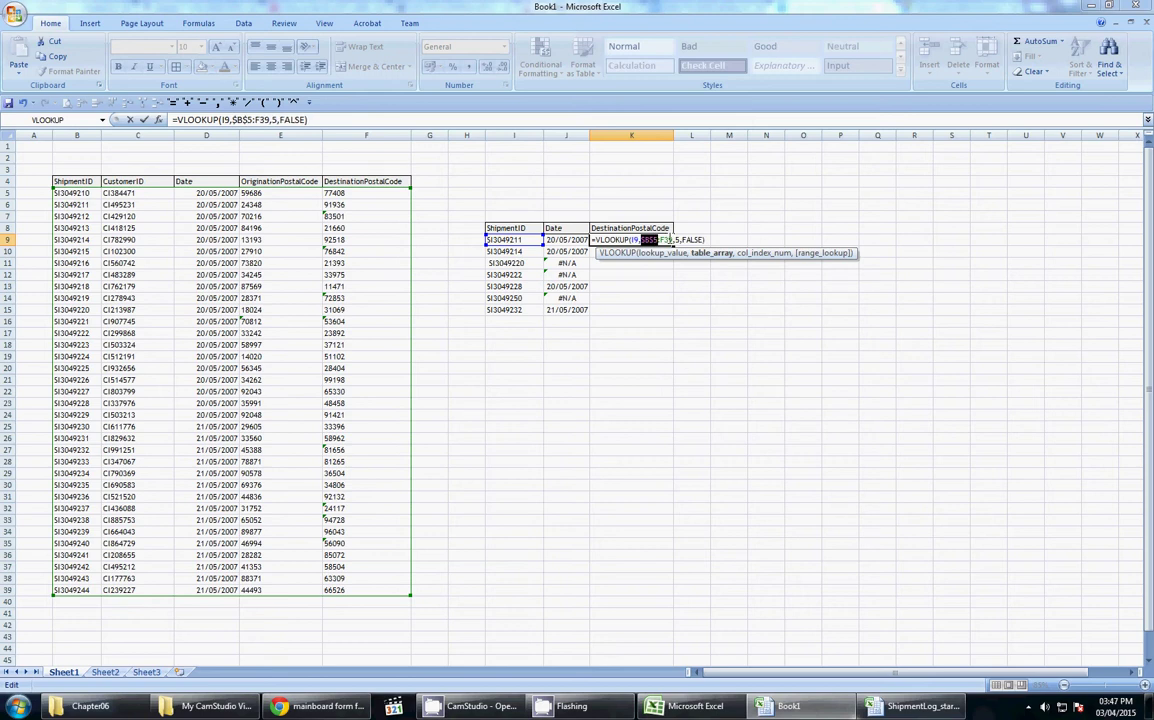
key("F4")
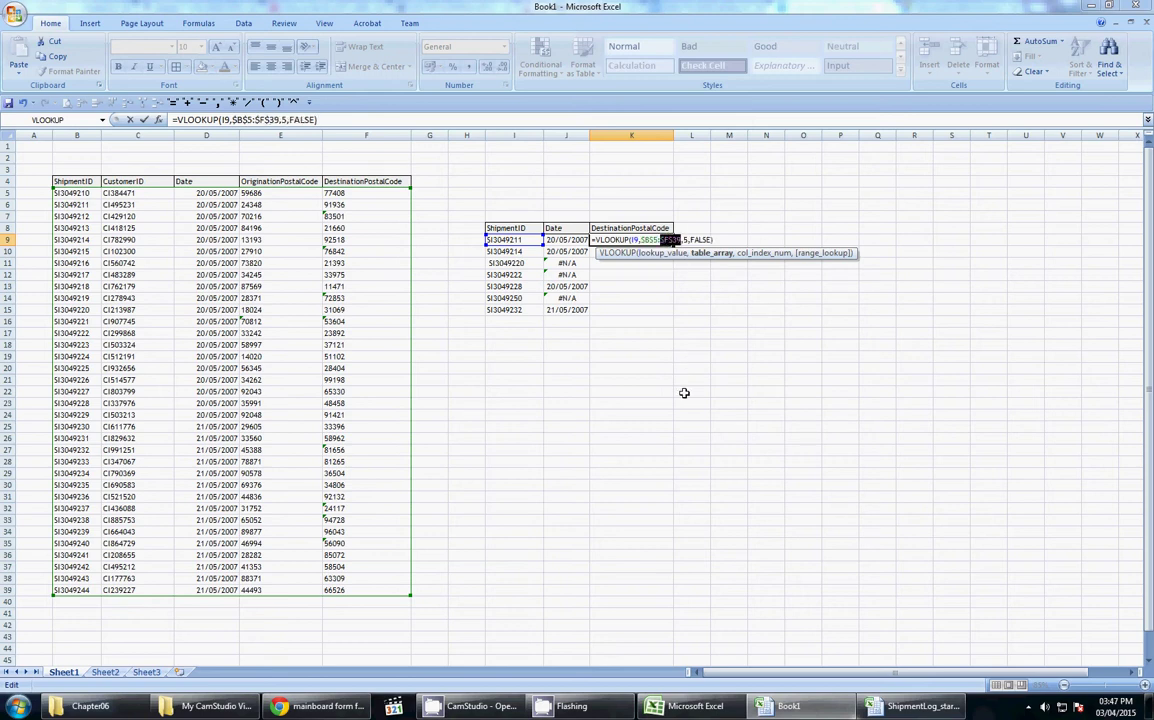
key("Return")
left_click(668, 241)
- Fill K9's postal-code lookup down to K15, then check the J10 and J9 Date formulas
left_click_drag(673, 246, 673, 314)
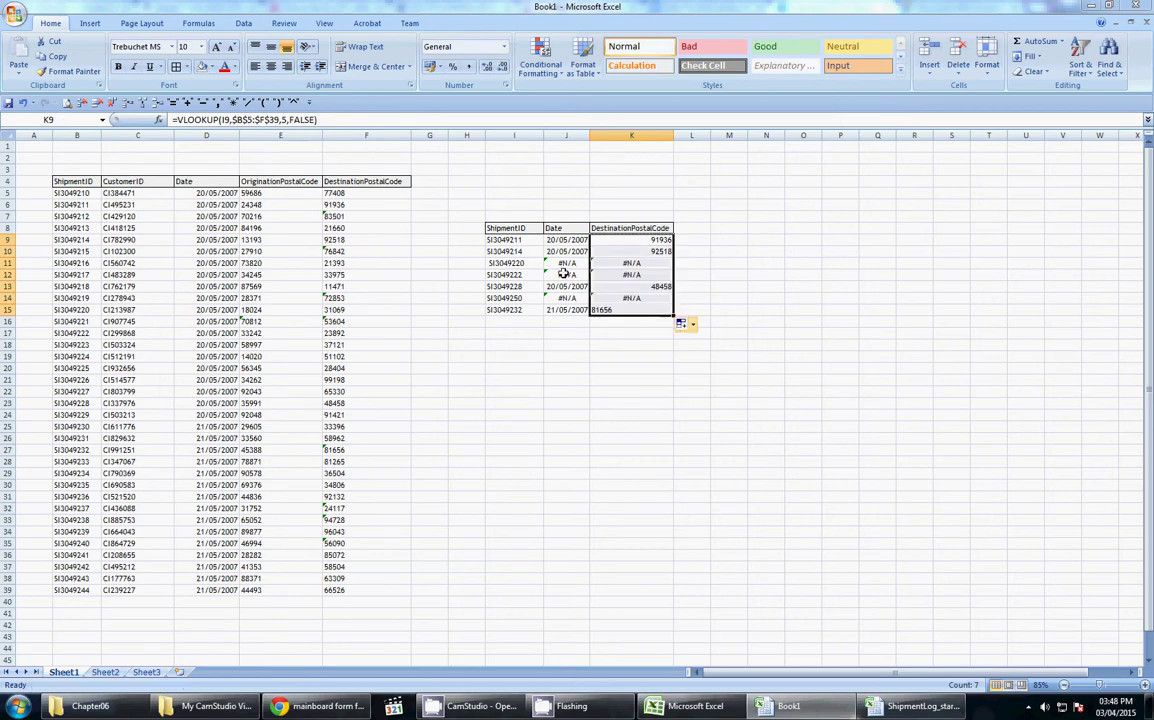
double_click(563, 251)
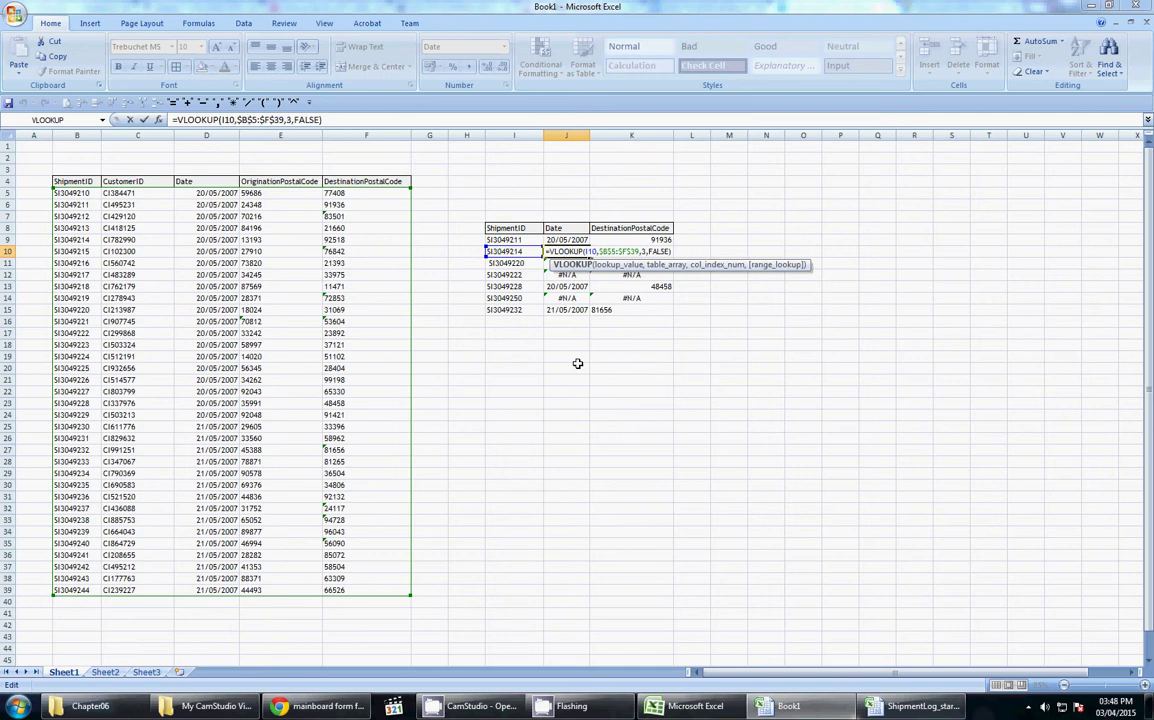
key("Escape")
double_click(563, 243)
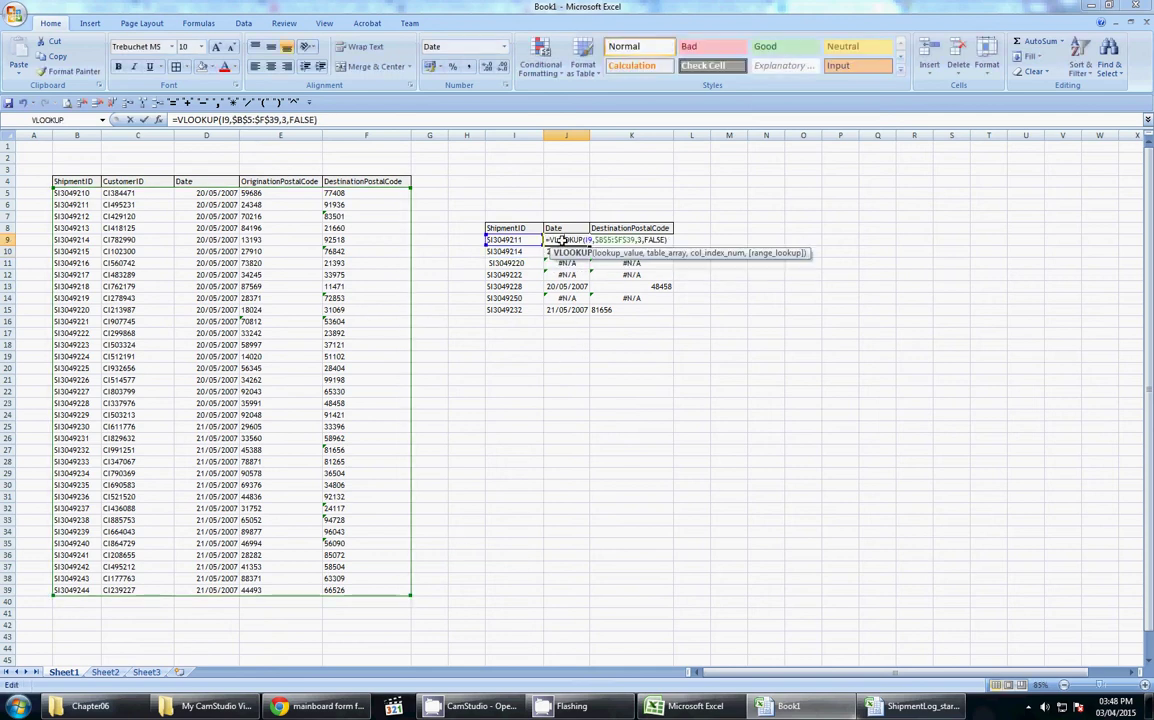
key("Escape")
- Check the K9 and K10 postal-code formulas, which both use $B$5:$F$39
double_click(628, 243)
key("Return")
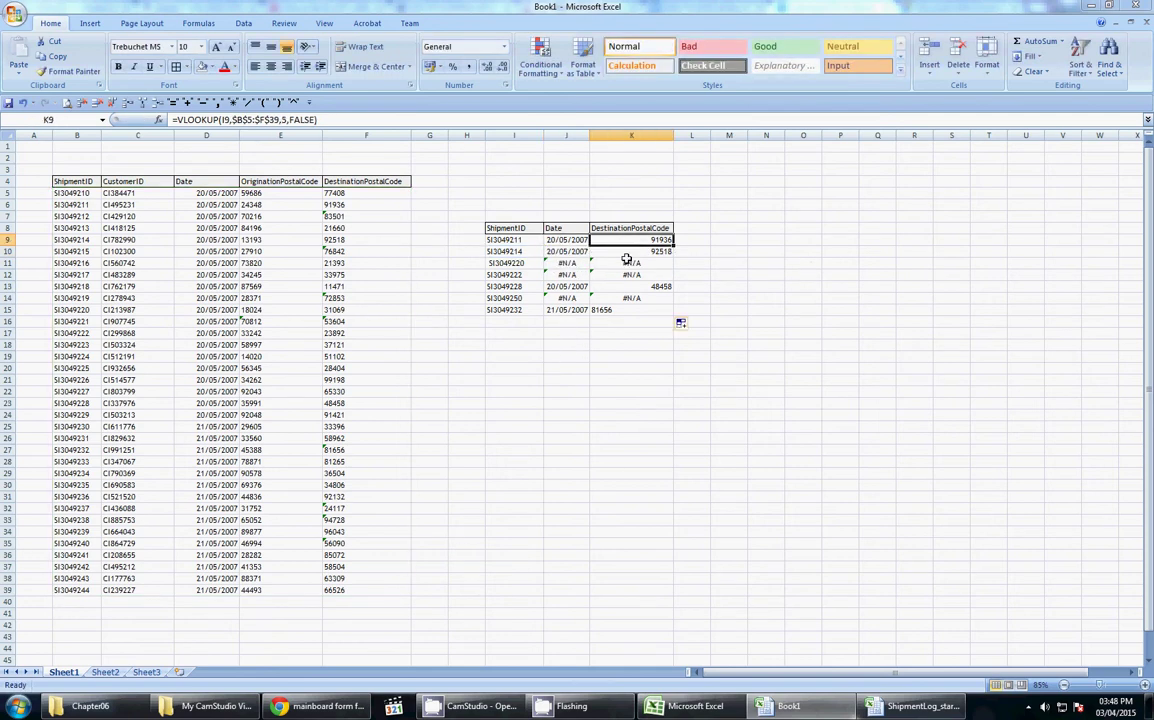
key("F2")
key("Escape")
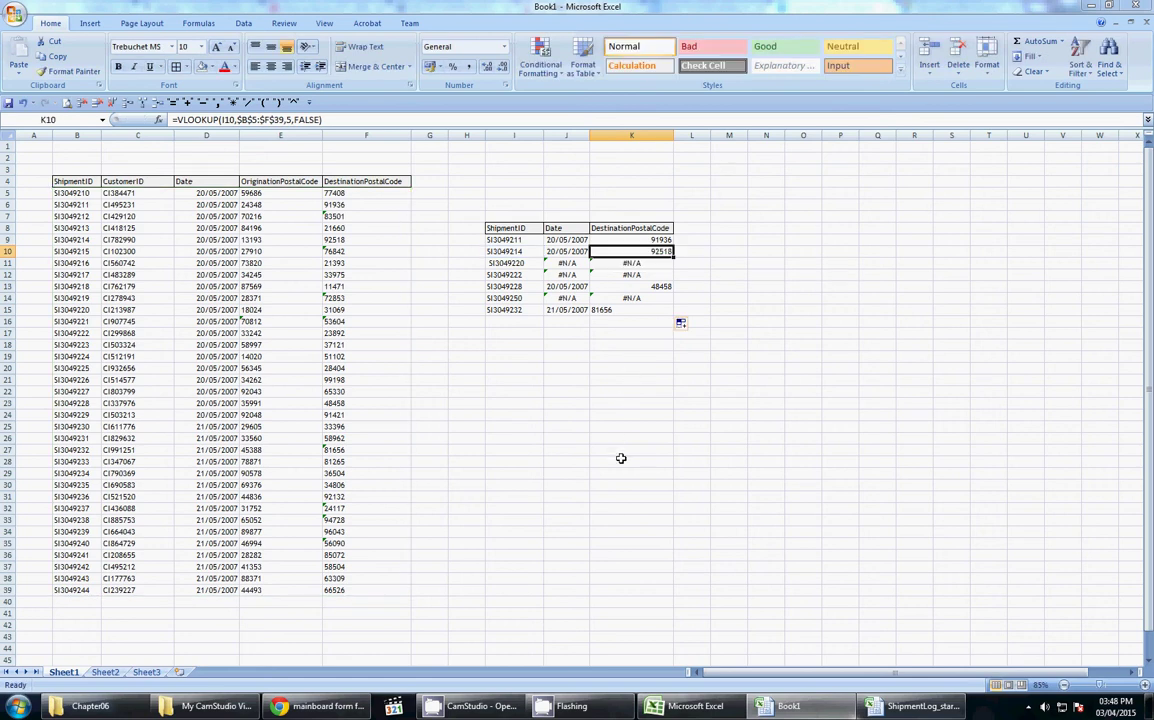
- Re-enter the last shipment's Date lookup in J15 so it displays properly
left_click_drag(565, 310, 610, 310)
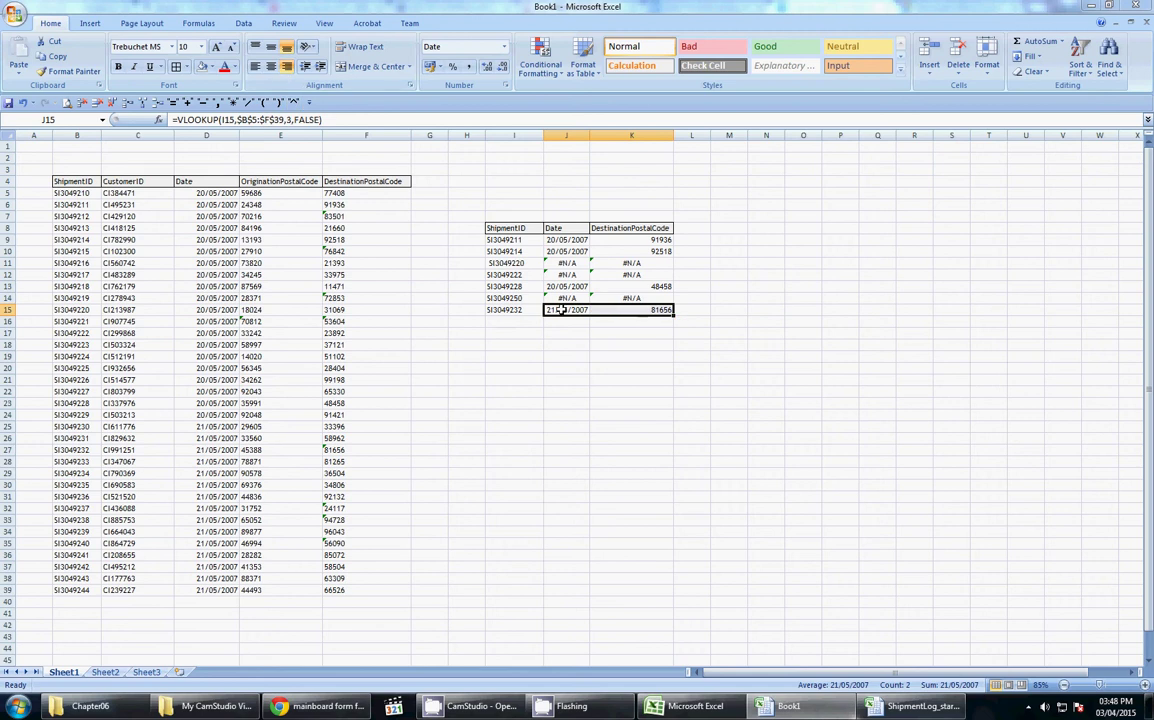
double_click(556, 311)
left_click(630, 312)
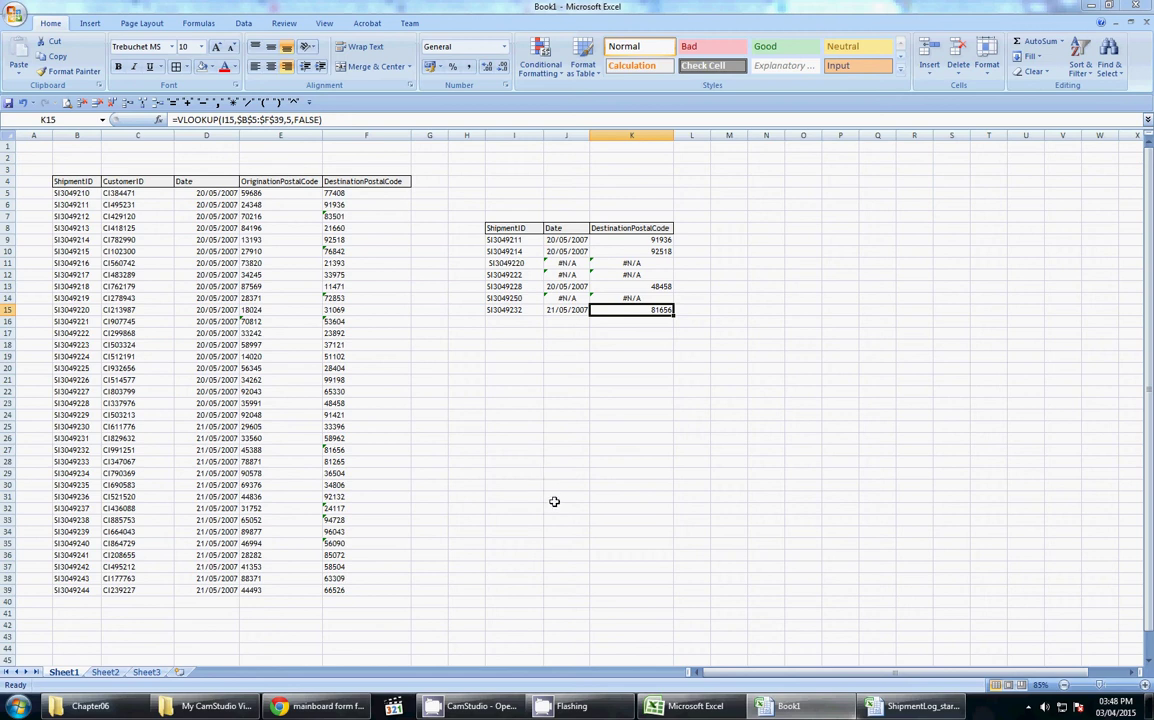
- Review the unmatched SI3049250 row and its #N/A Date and postal code results
left_click(507, 298)
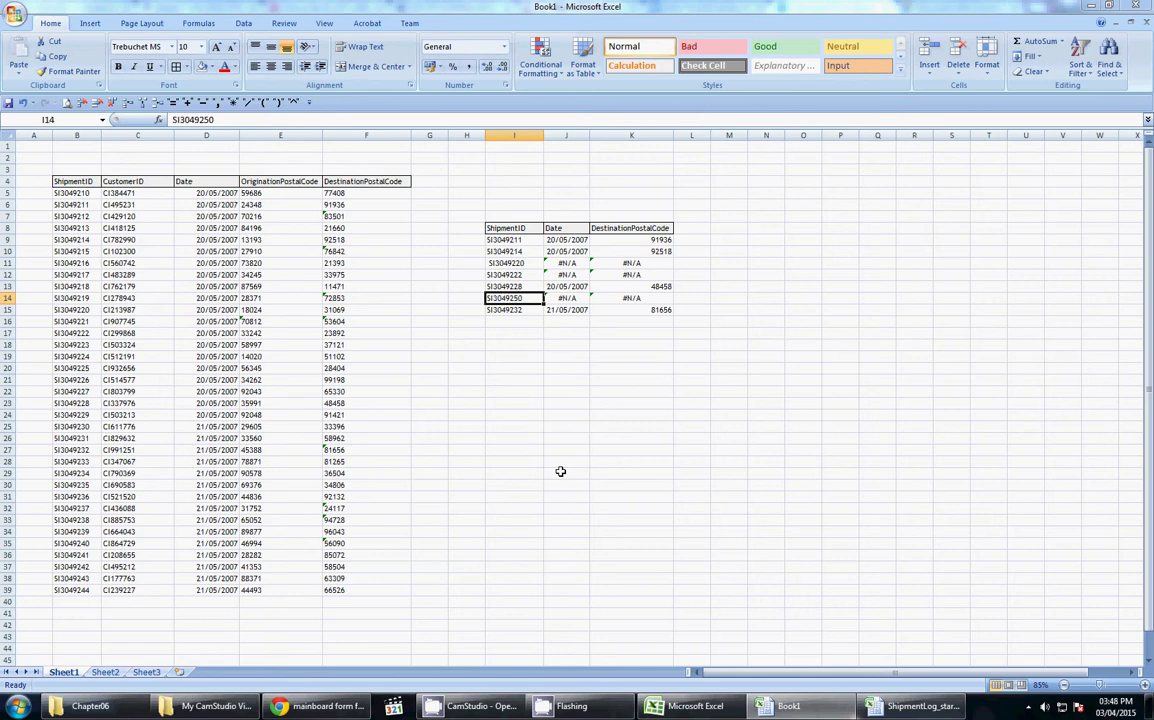
key("Right")
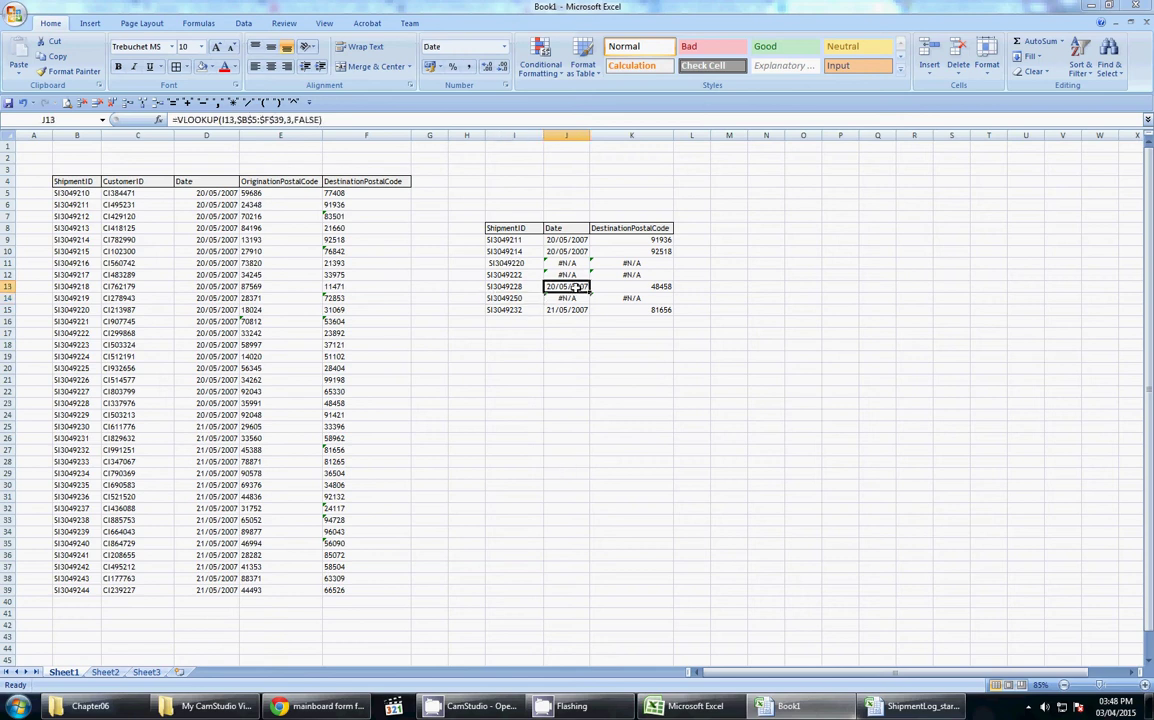
left_click(631, 298)
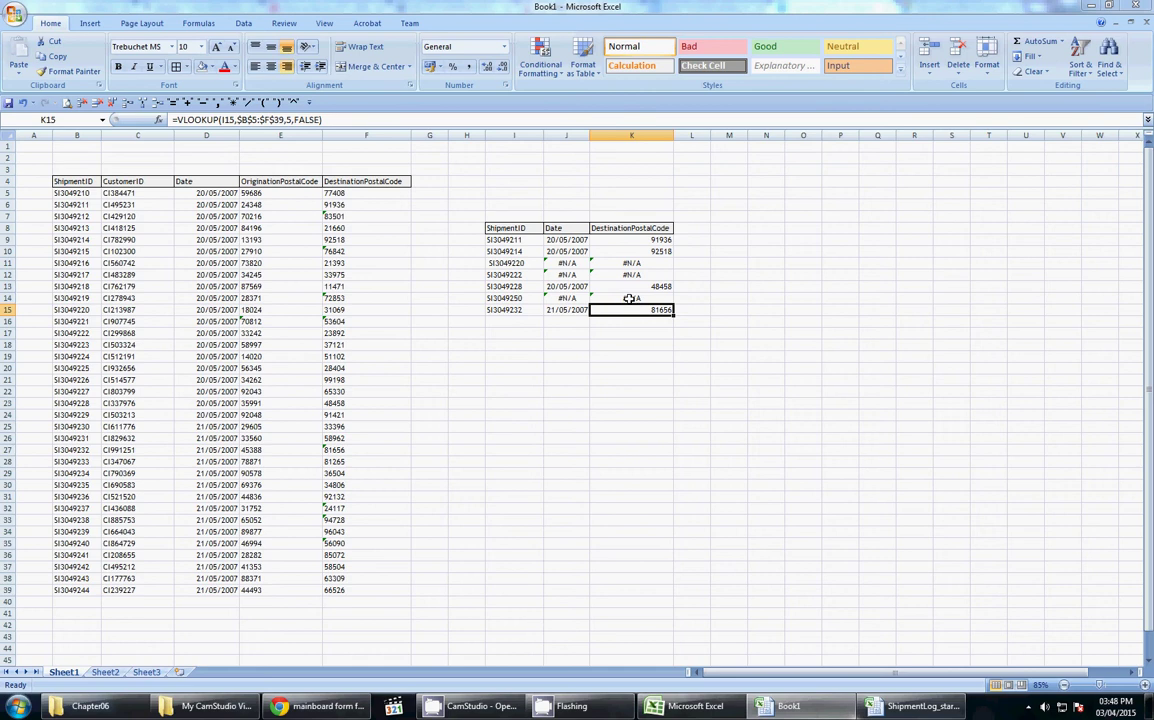
left_click(560, 300)
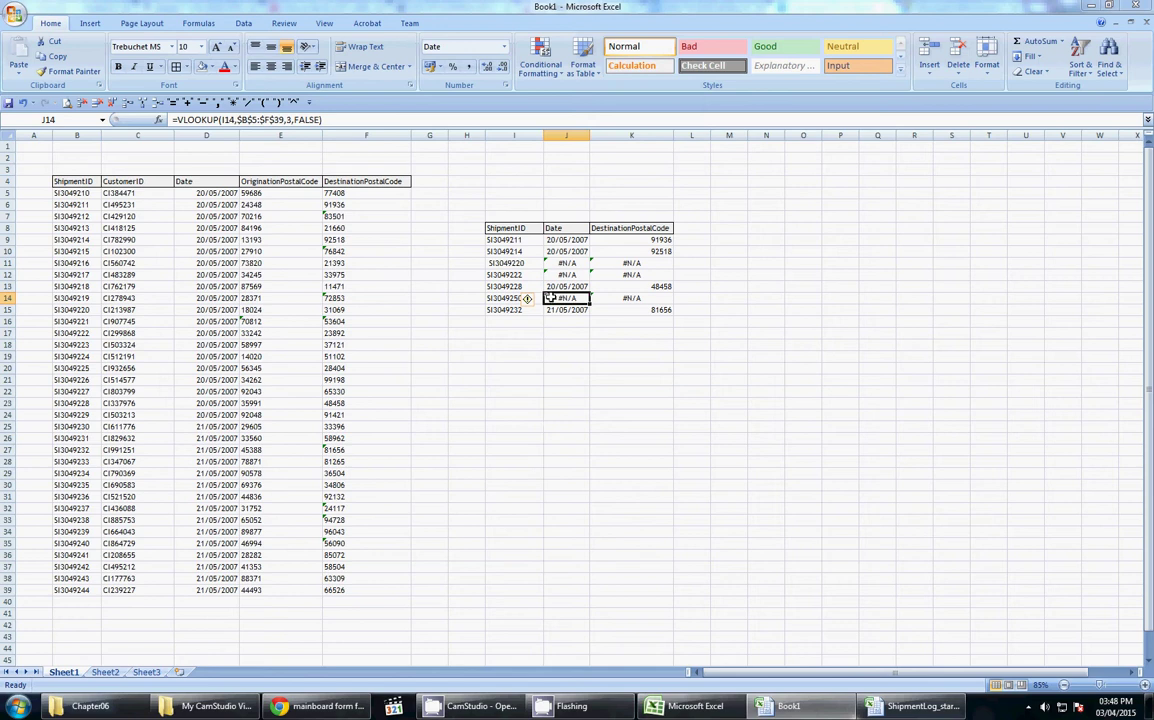
left_click(503, 320)
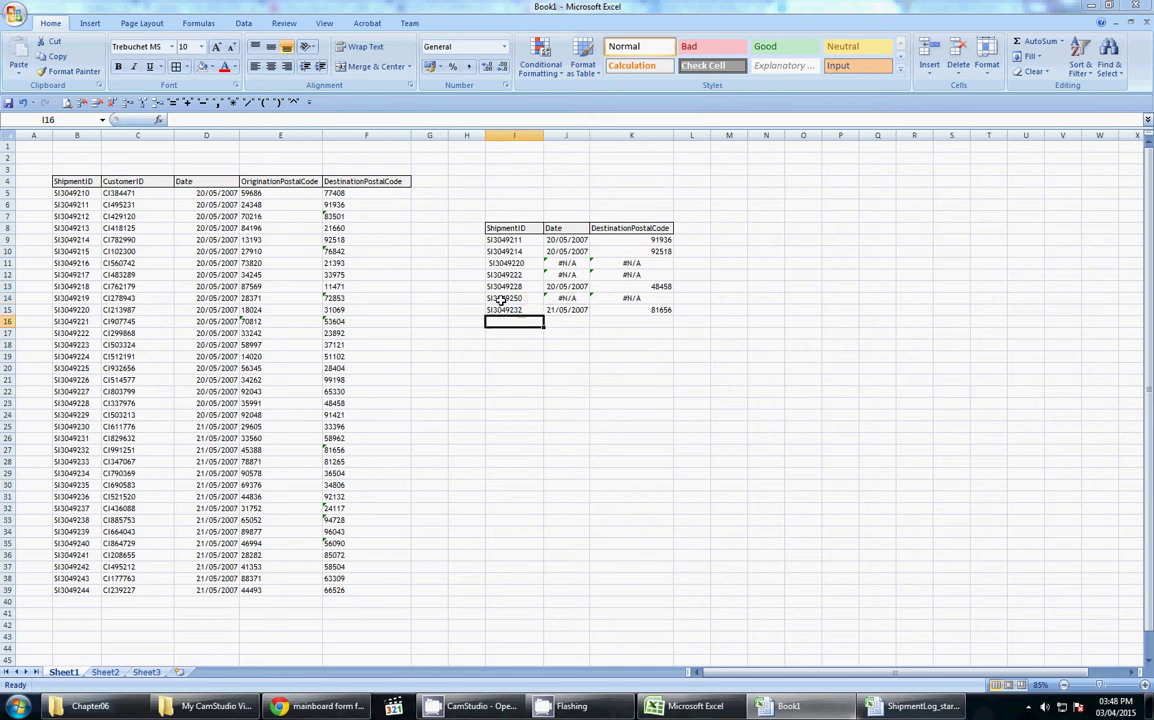
key("Up")
key("Up")
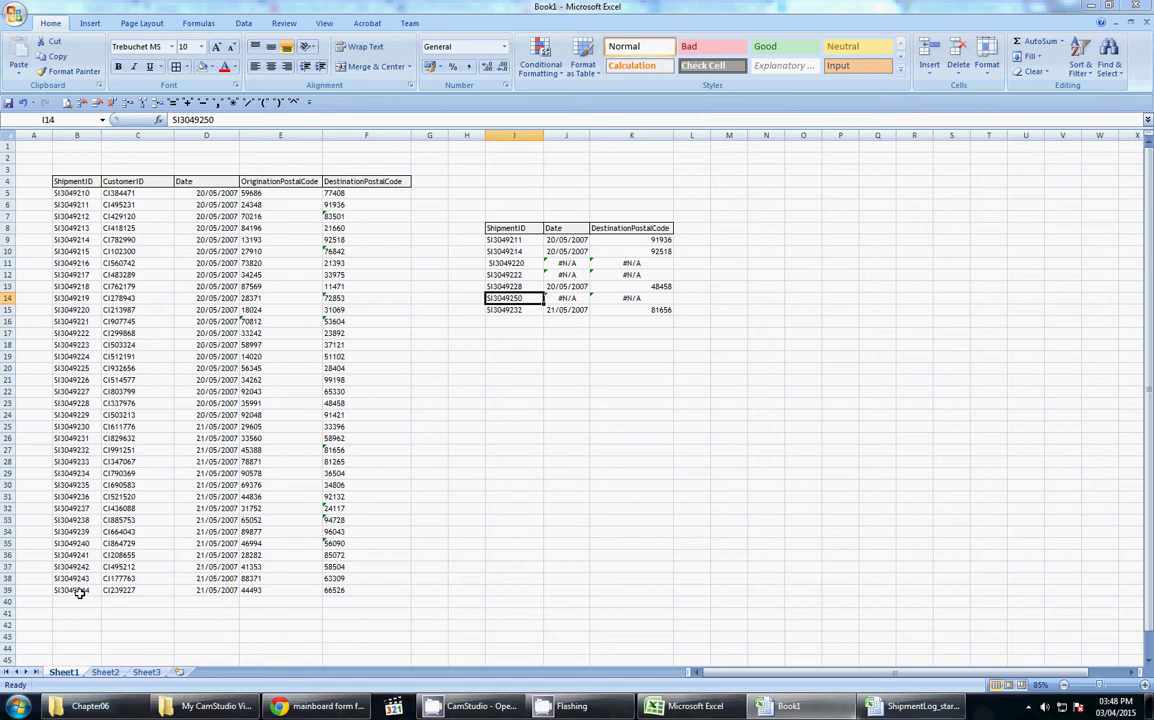
left_click(582, 300)
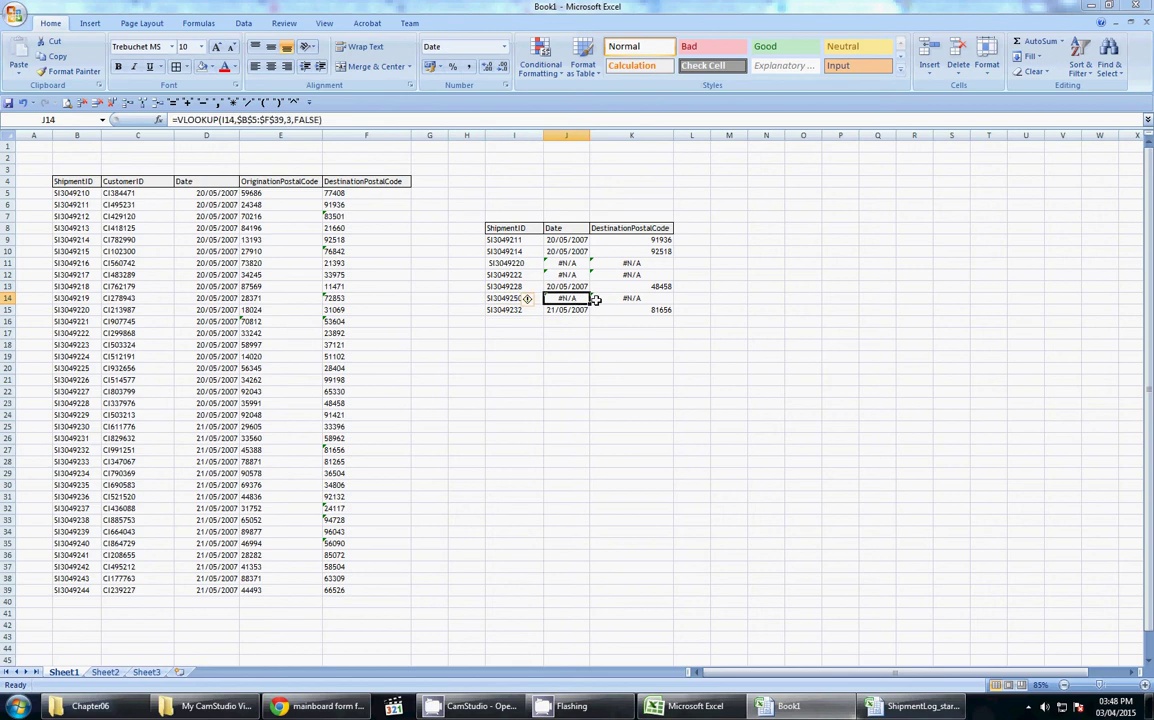
left_click(596, 300)
left_click(552, 300)
left_click(507, 298)
left_click_drag(57, 182, 65, 578)
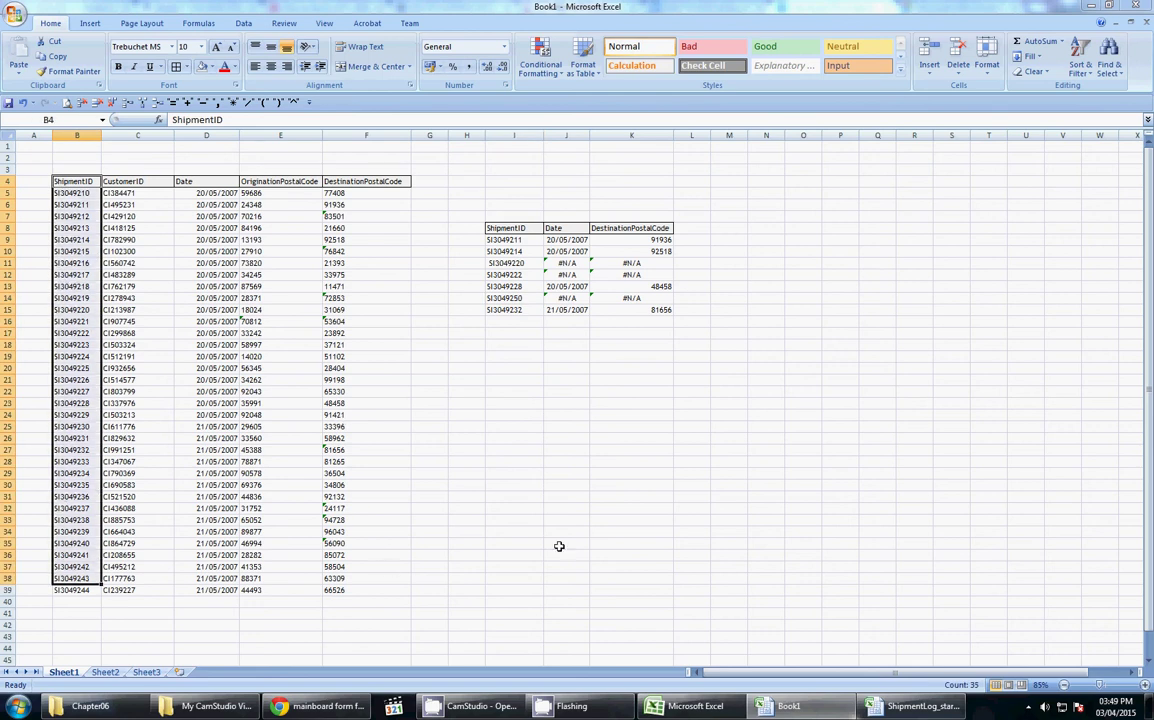
left_click(562, 298)
left_click(546, 229)
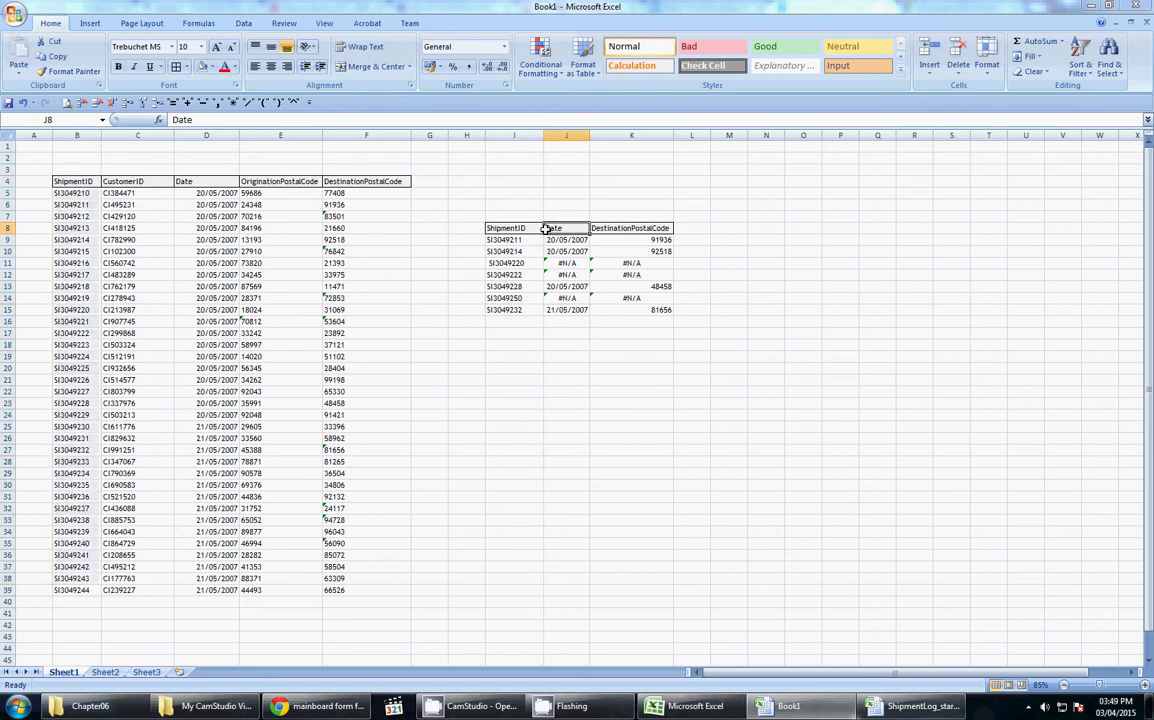
left_click(205, 485)
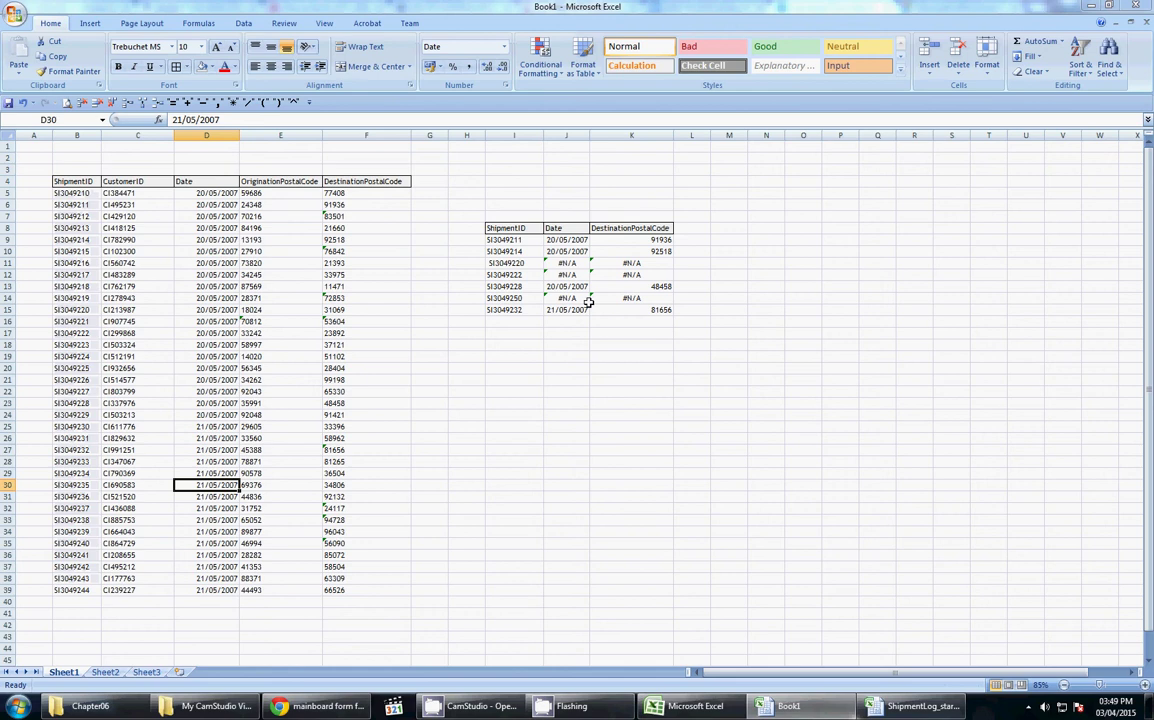
left_click(578, 297)
left_click(616, 229)
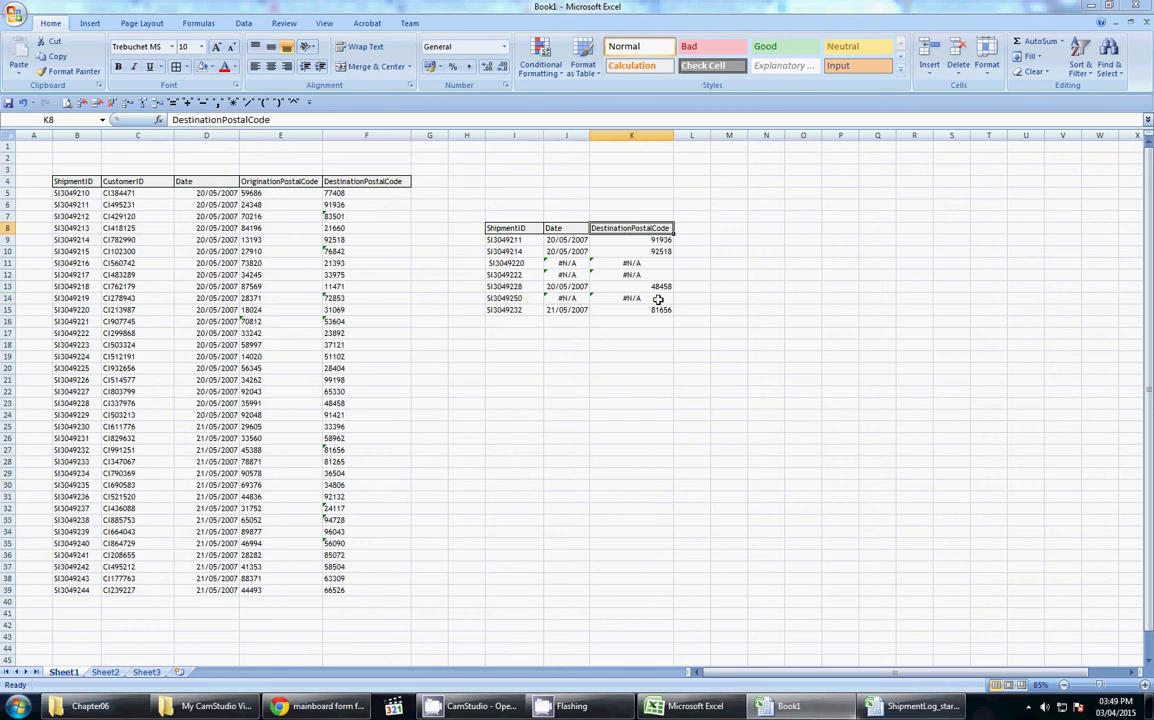
left_click(657, 298)
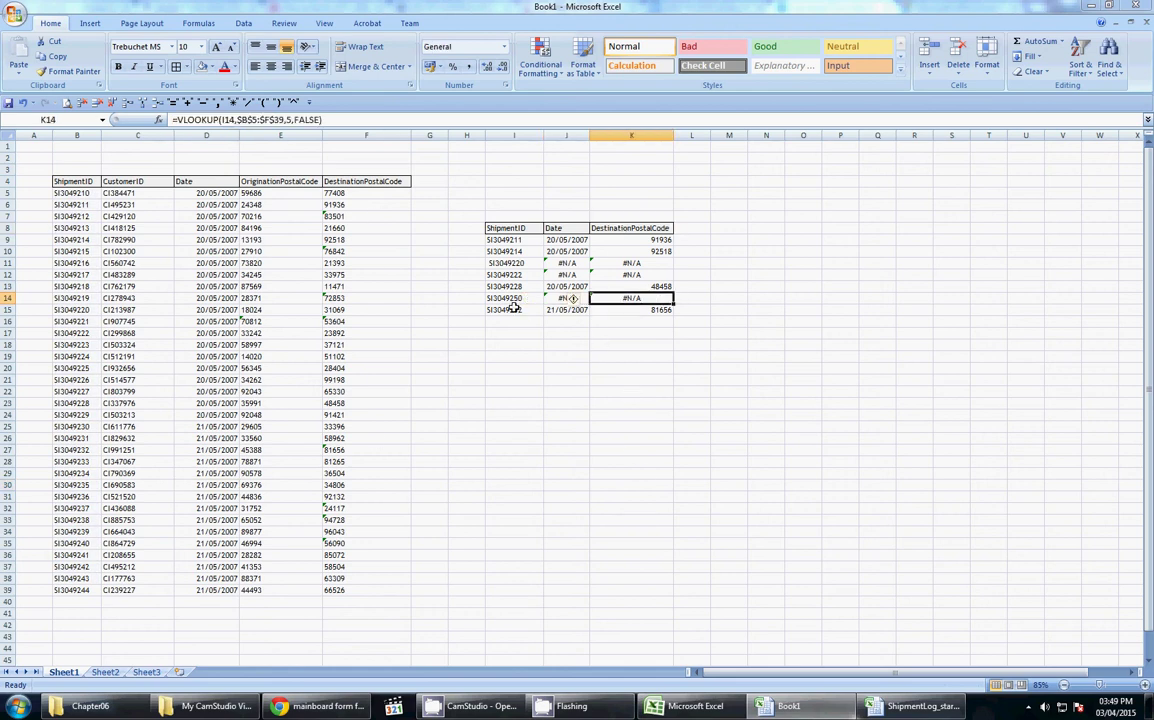
key("Left")
key("Left")
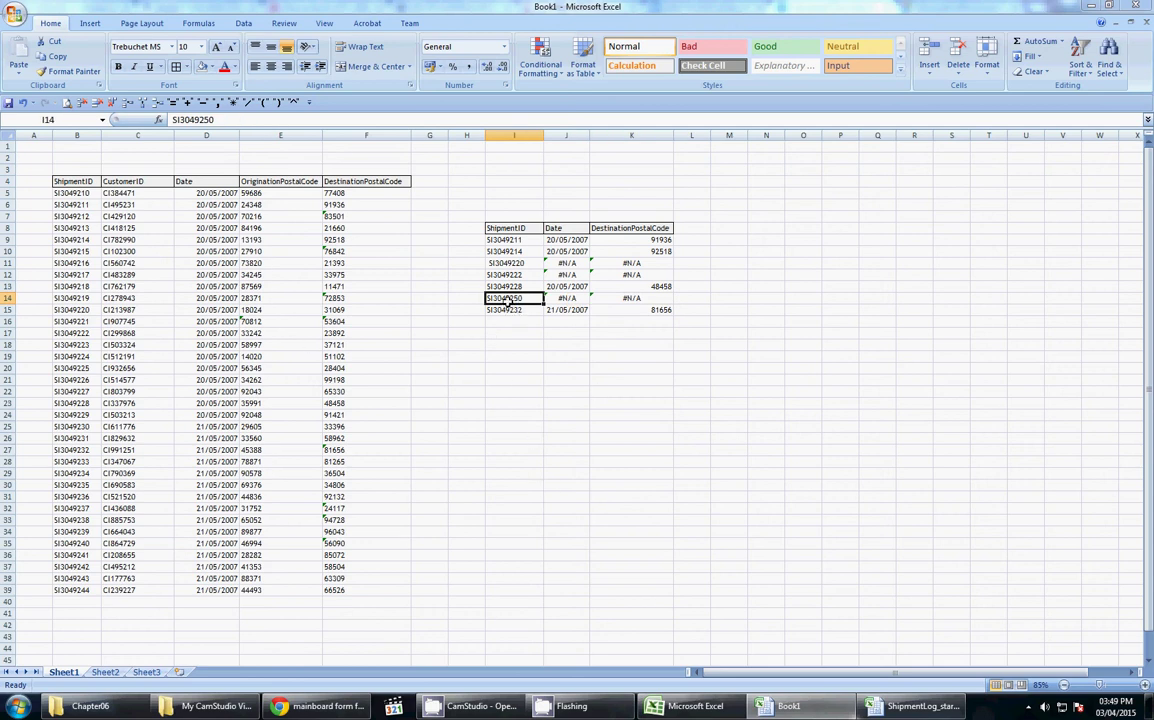
left_click(583, 299)
left_click(592, 313)
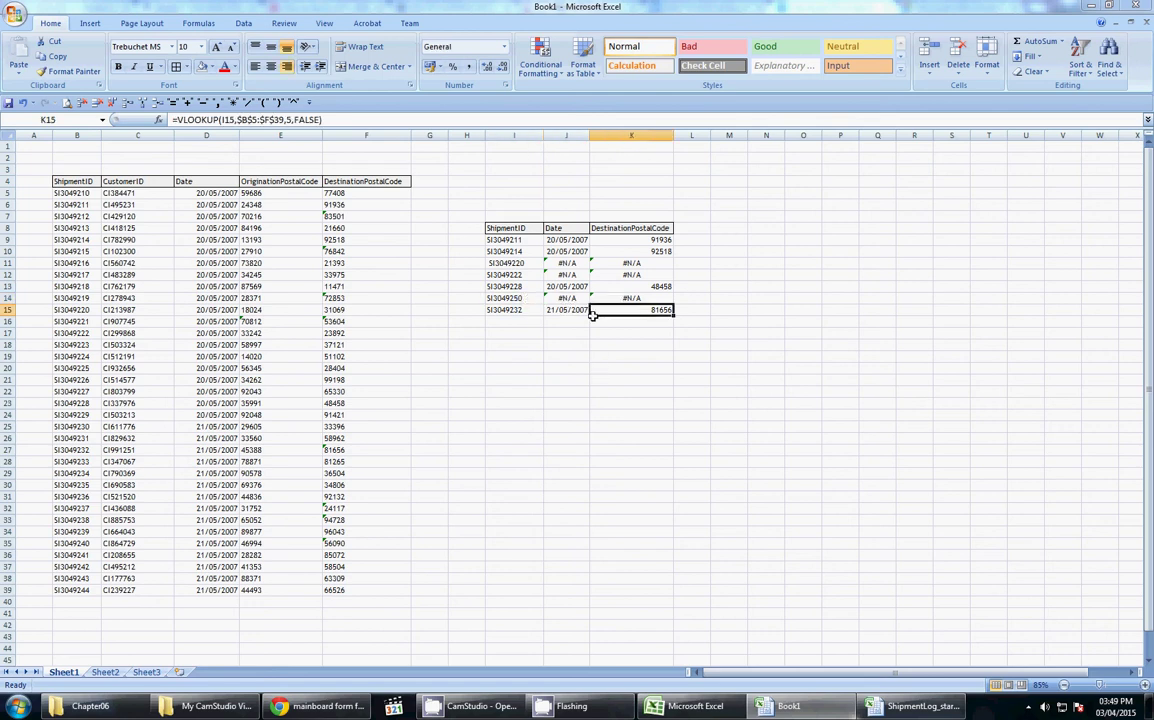
key("Up")
key("Left")
key("Right")
key("Left")
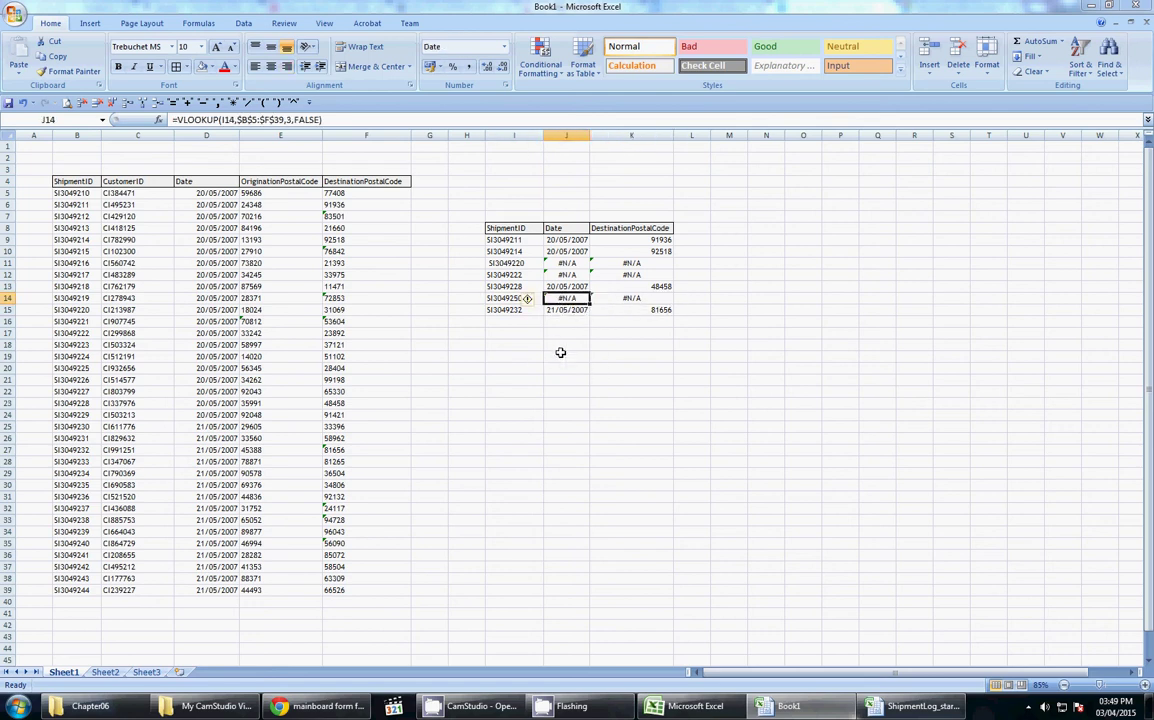
left_click(506, 263)
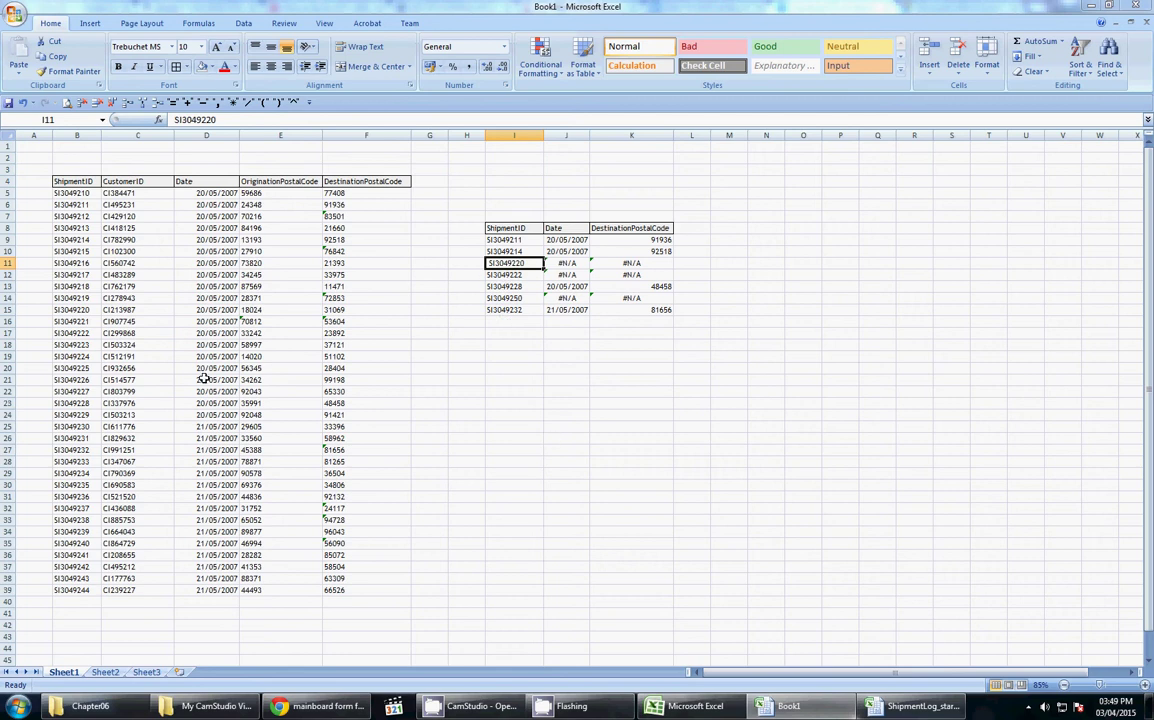
left_click(85, 309)
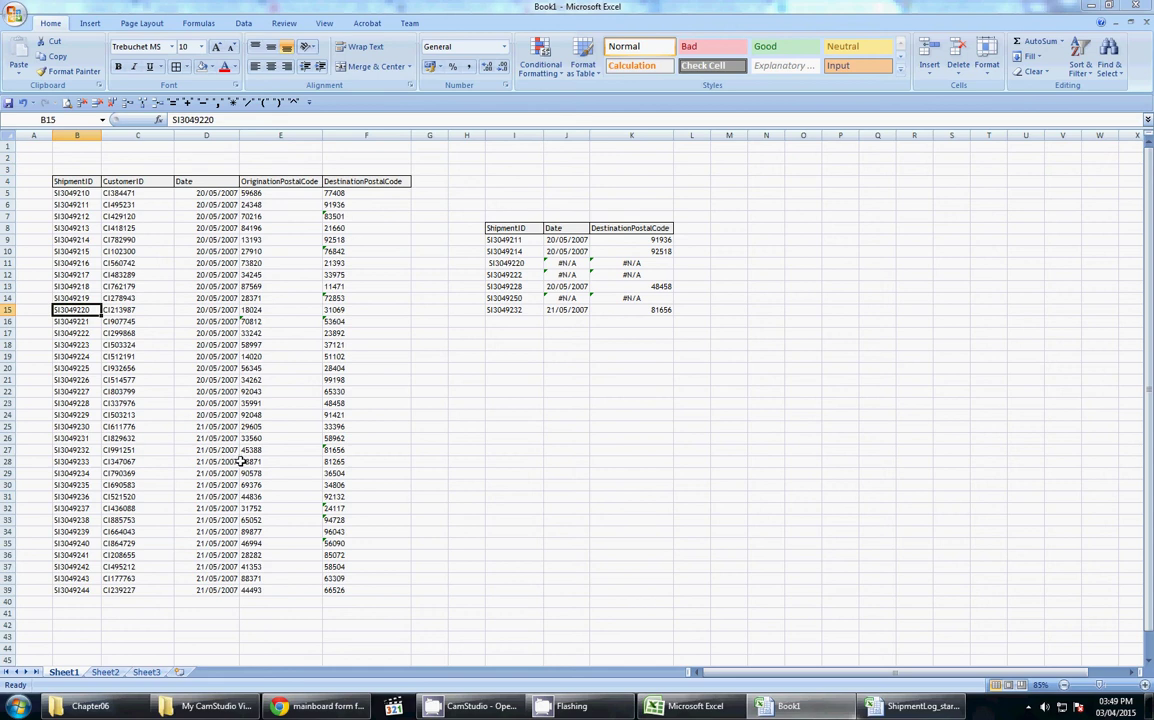
left_click(505, 265)
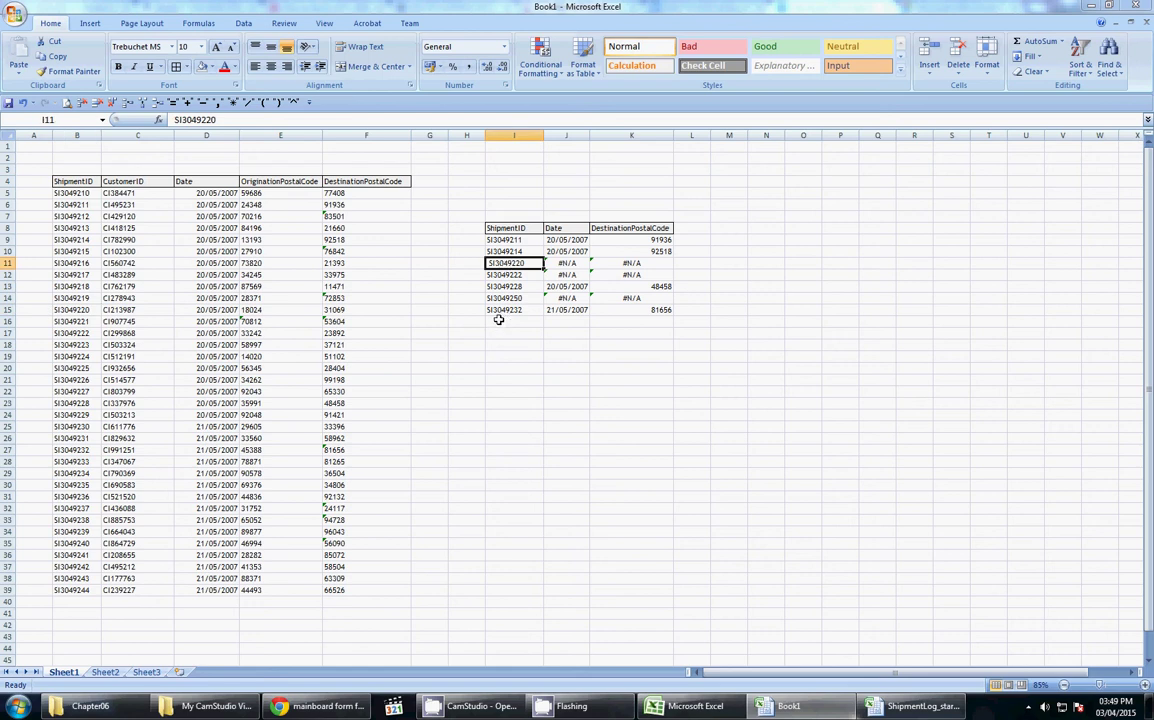
left_click(75, 311)
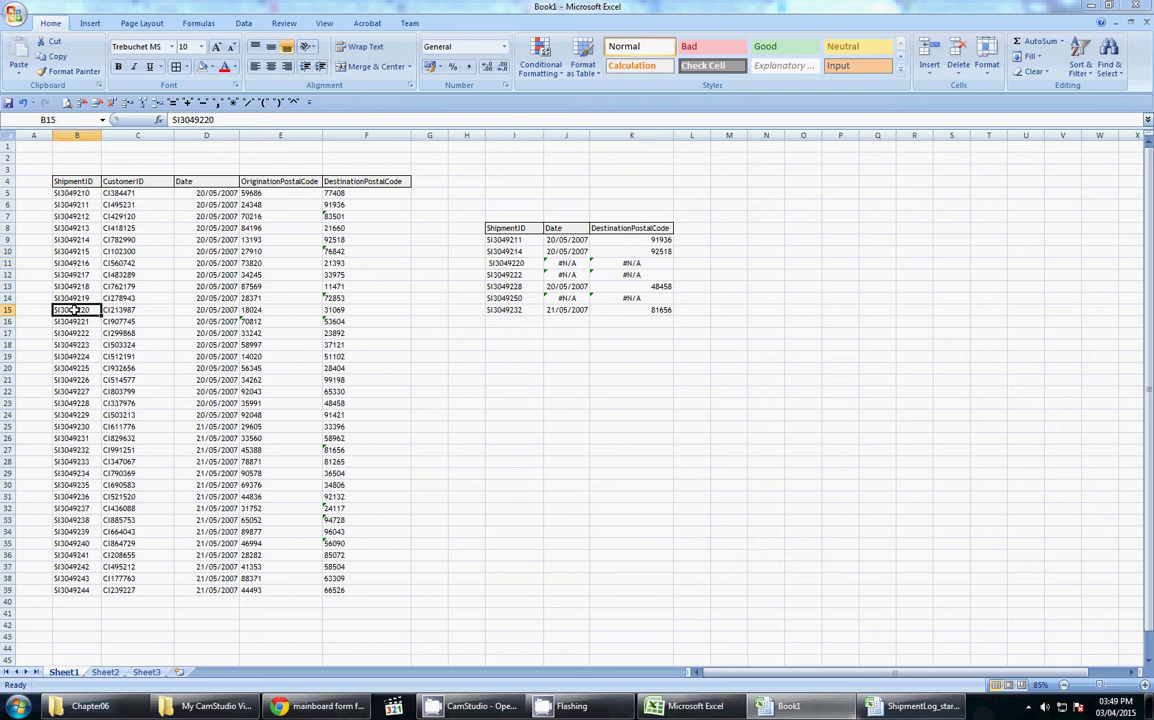
double_click(489, 263)
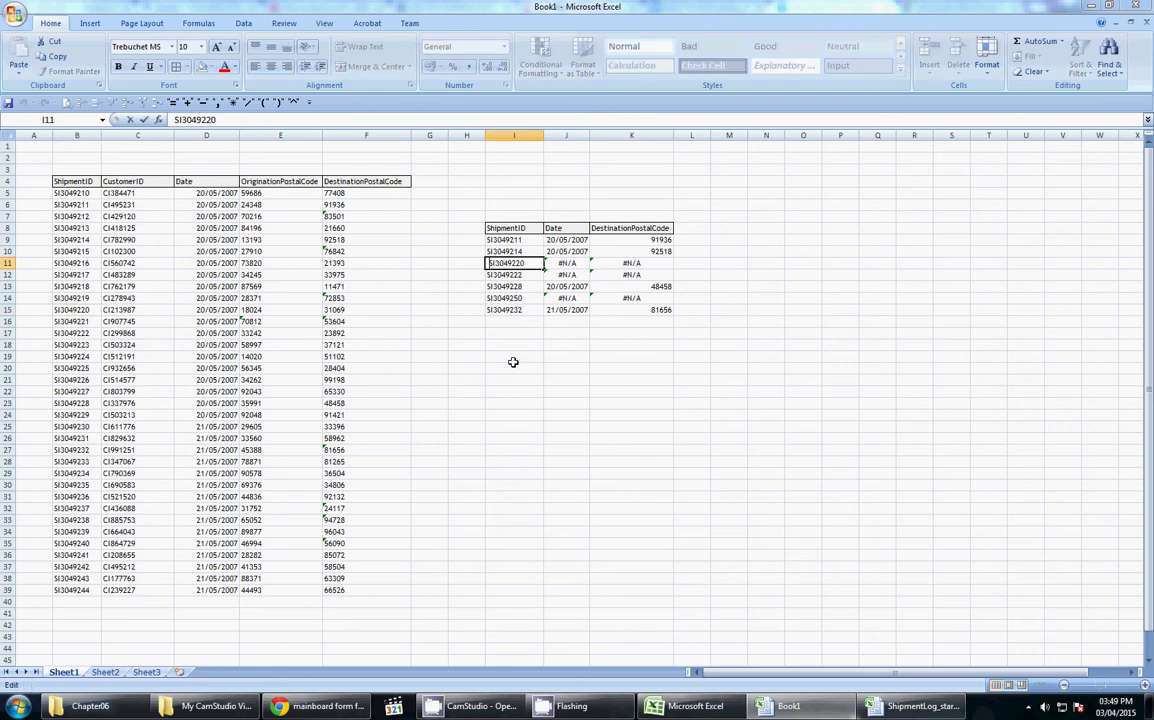
- Remove the stray spaces from IDs SI3049220 and SI3049222 in I11 and I12
key("Left")
key("Left")
key("Left")
key("Return")
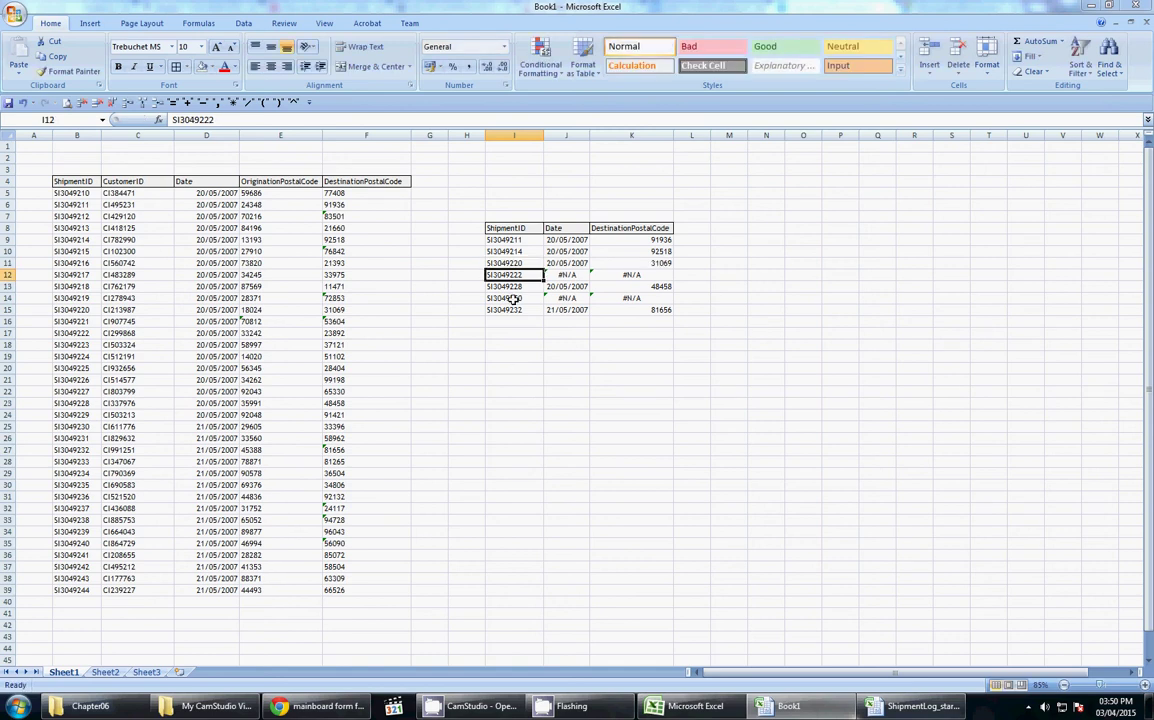
key("F2")
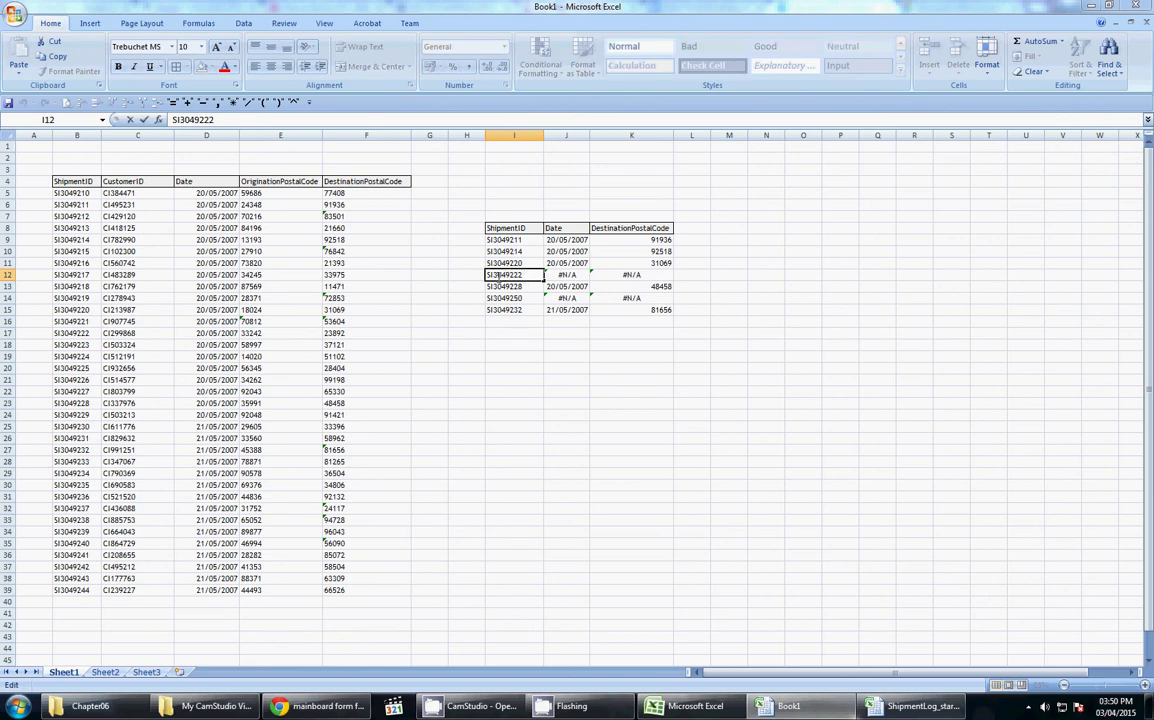
key("Escape")
key("F2")
key("Return")
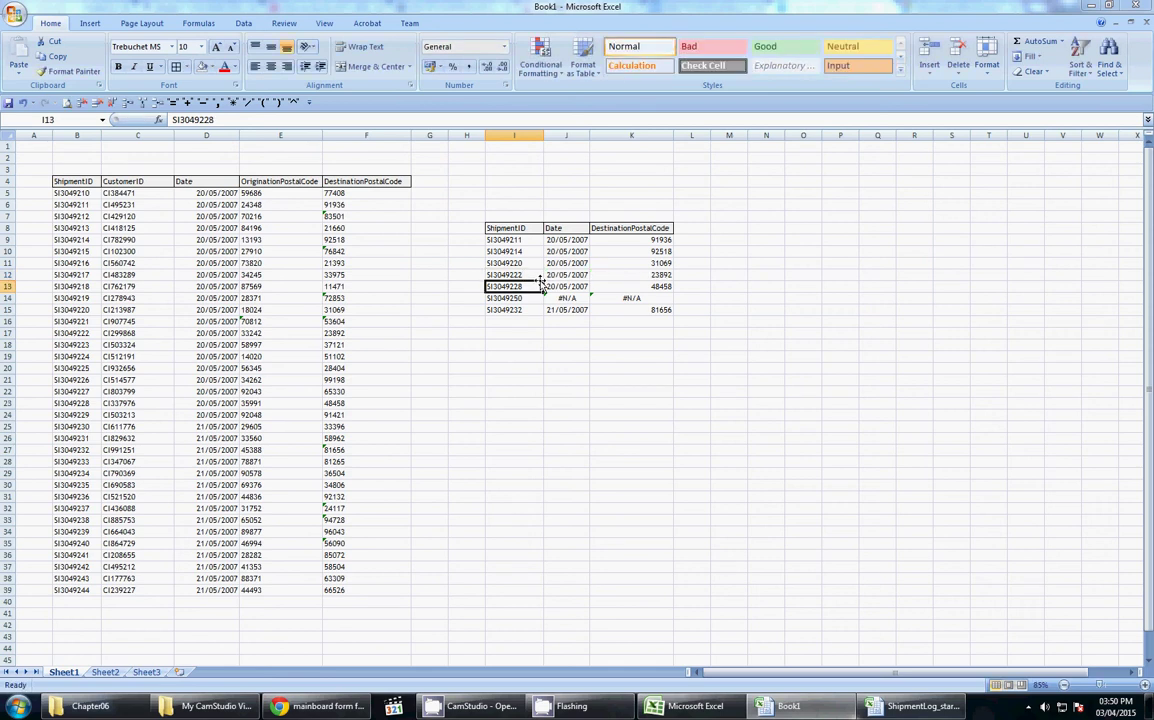
left_click(571, 391)
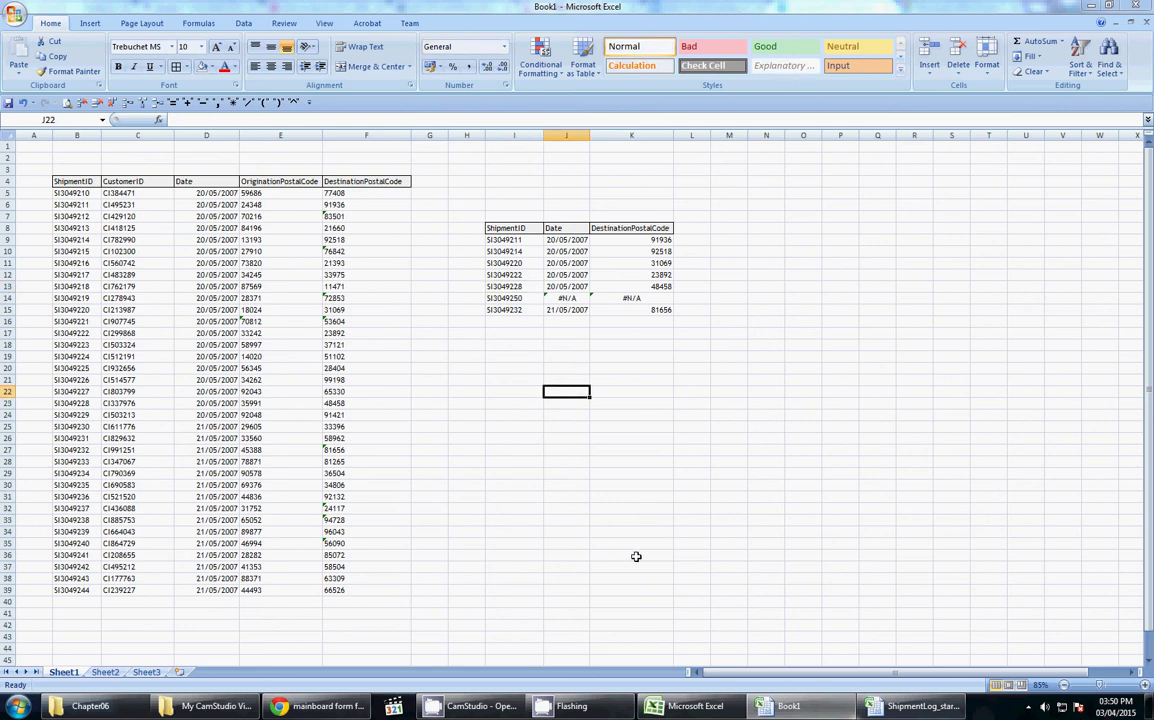
left_click(514, 274)
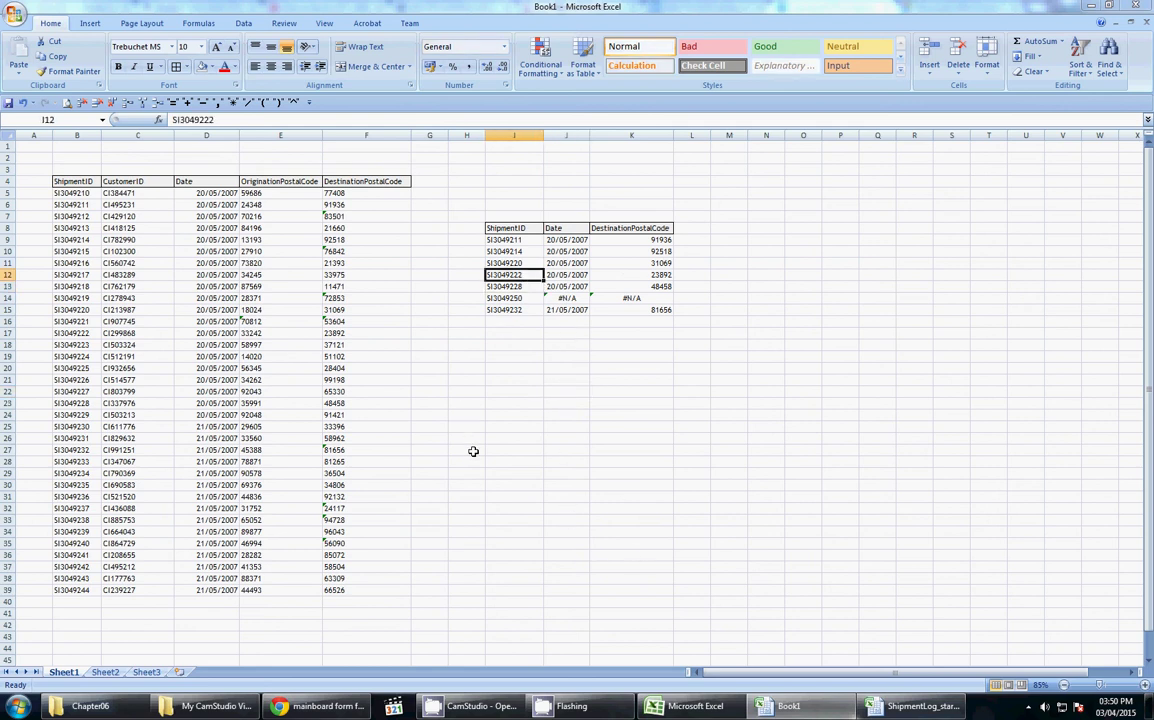
left_click(78, 333)
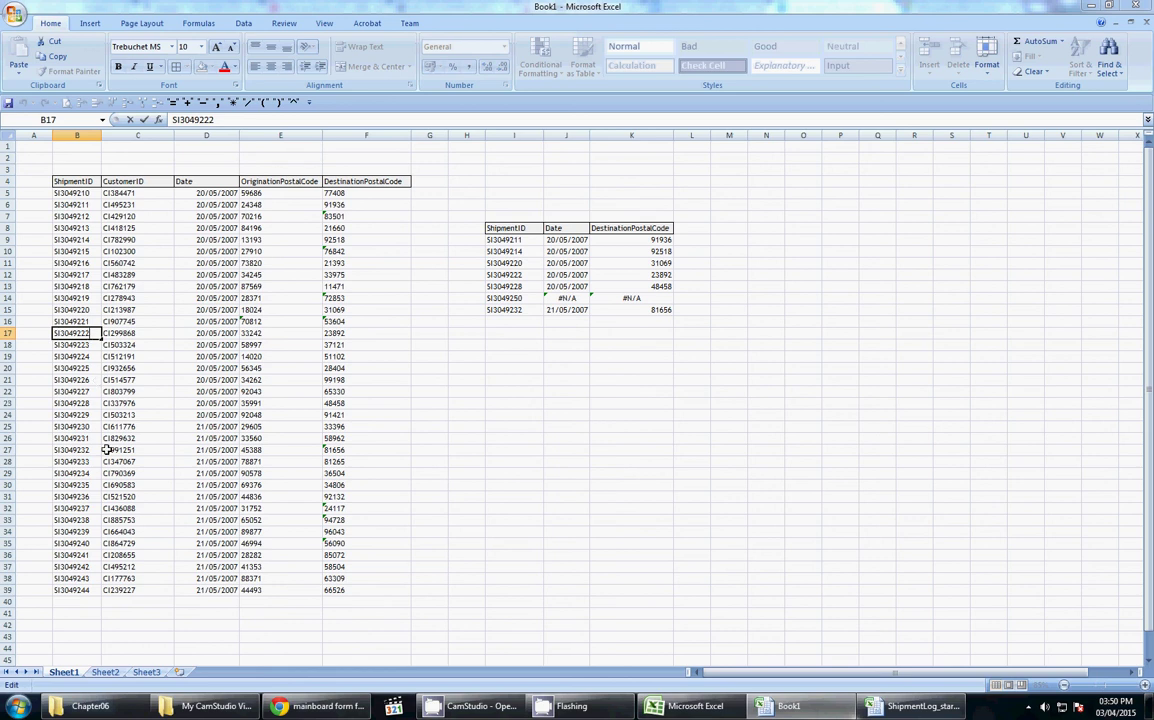
key("Return")
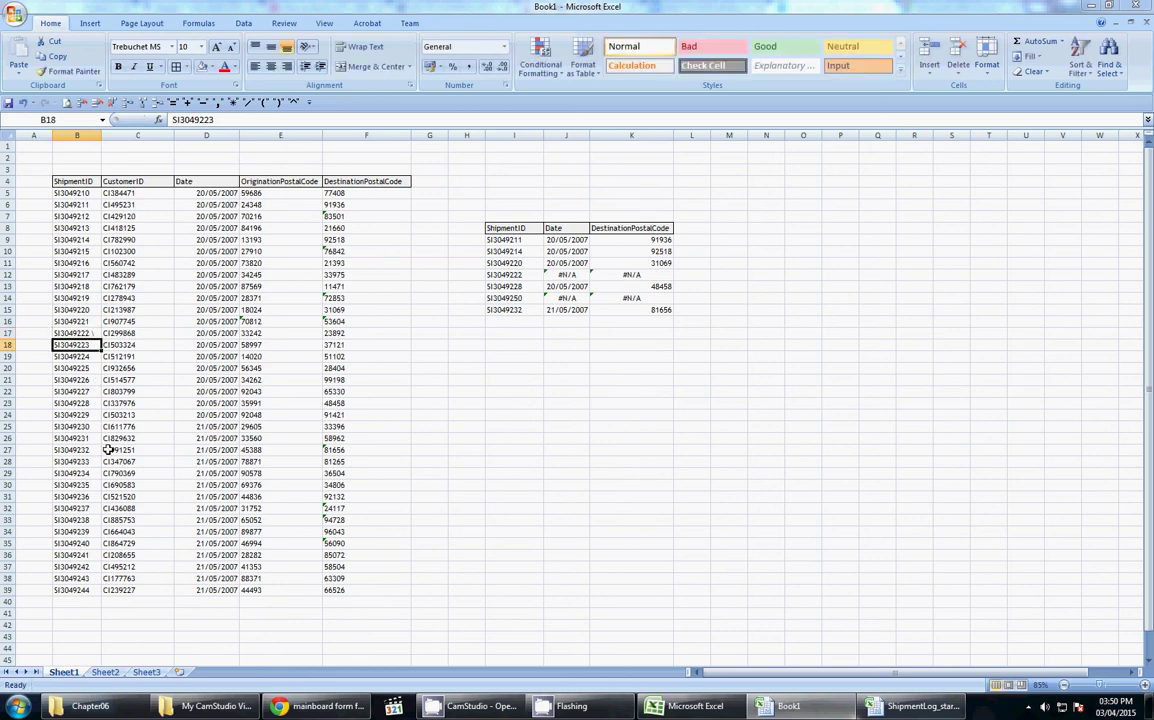
double_click(94, 333)
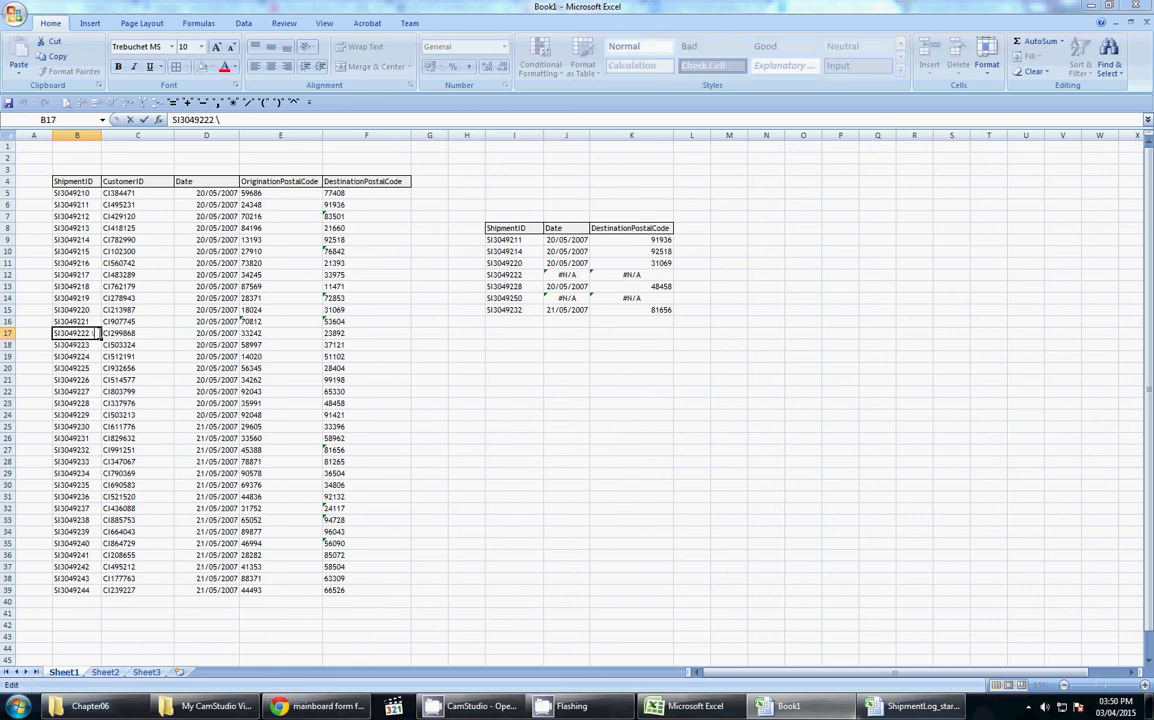
key("Return")
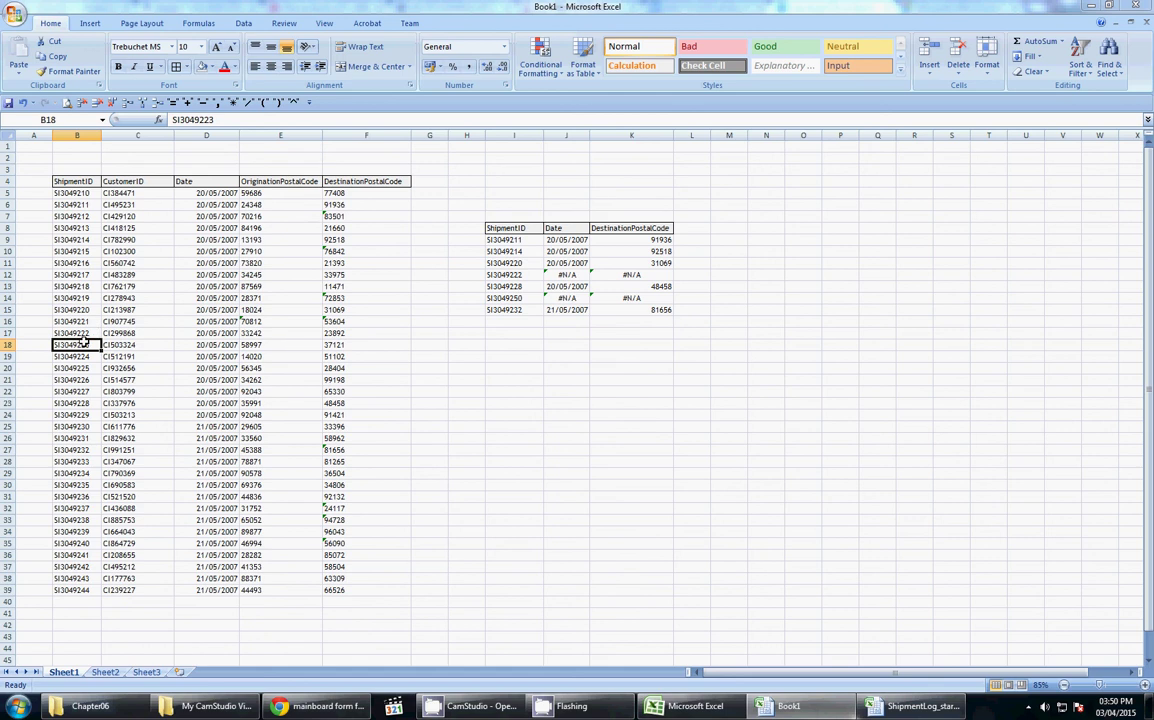
double_click(94, 333)
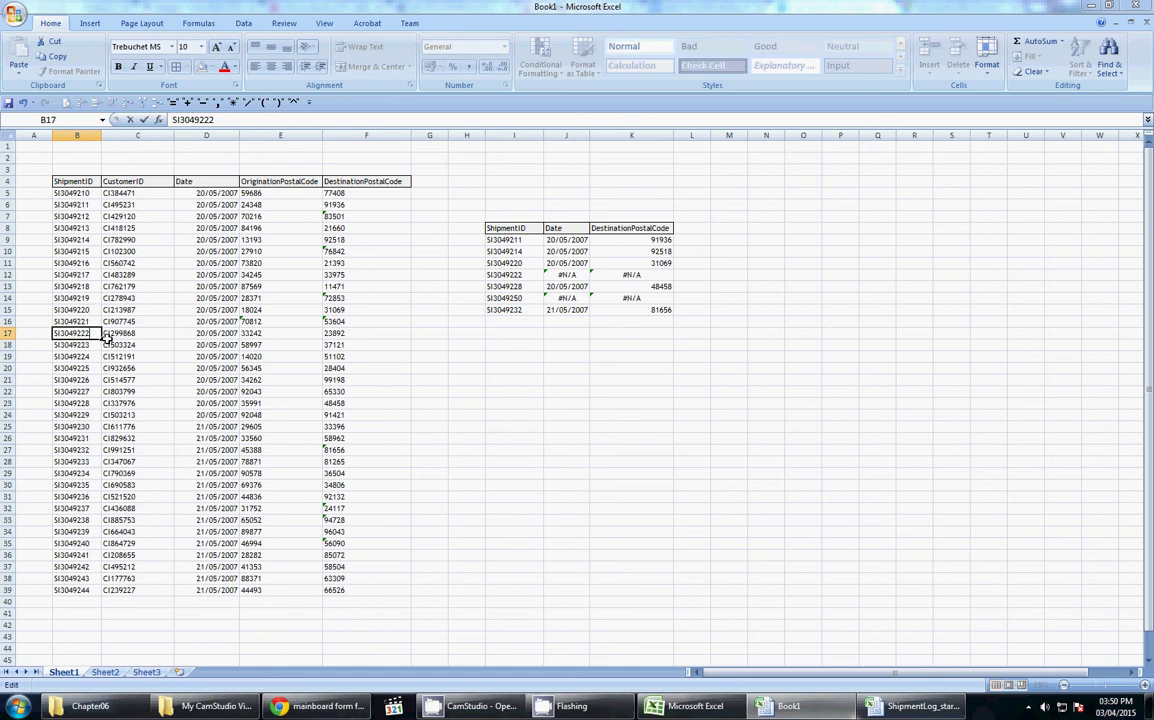
key("Return")
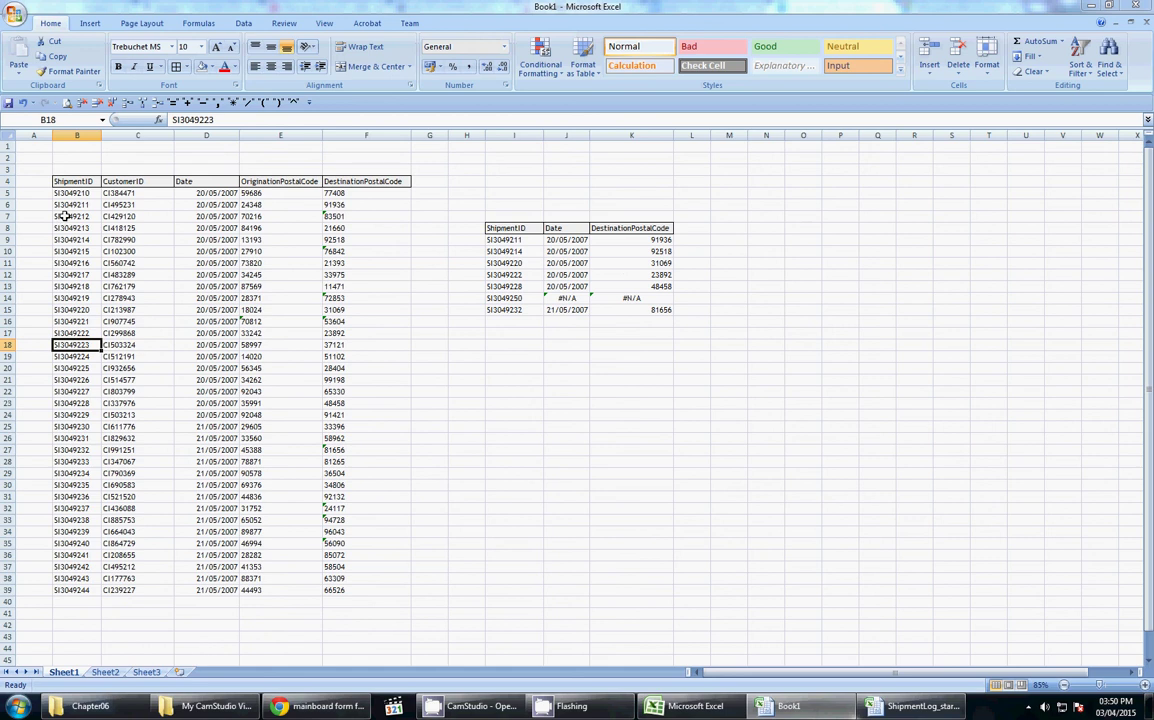
left_click_drag(62, 216, 62, 584)
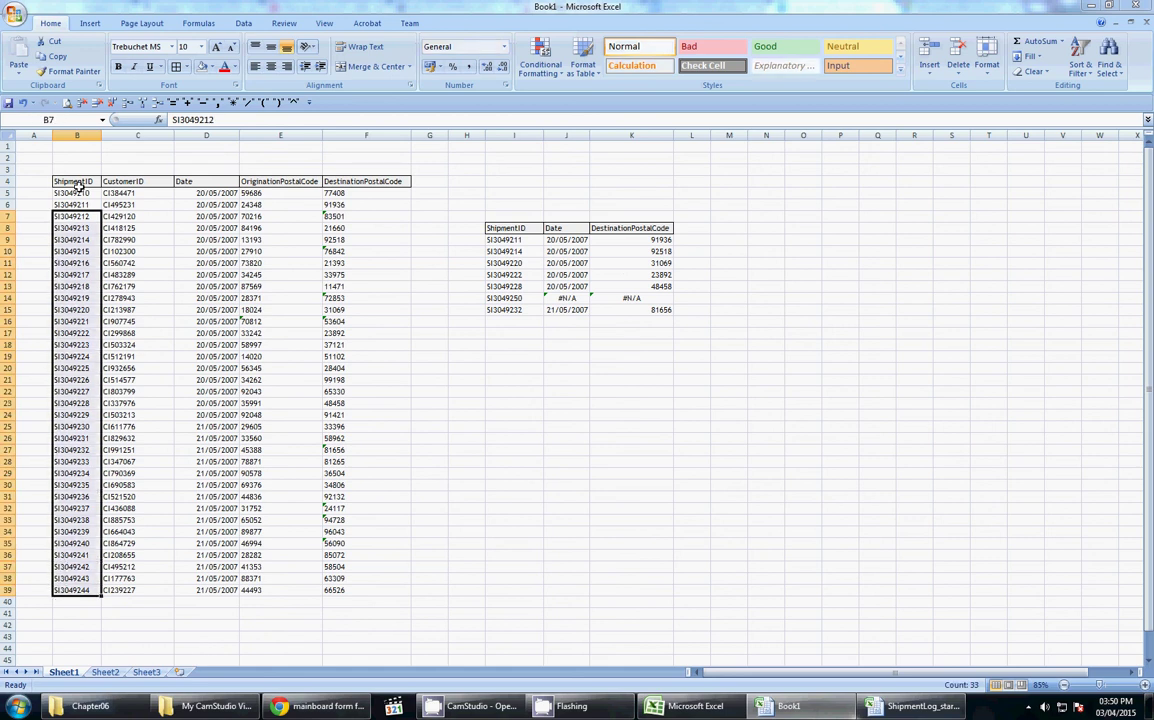
left_click_drag(70, 193, 66, 601)
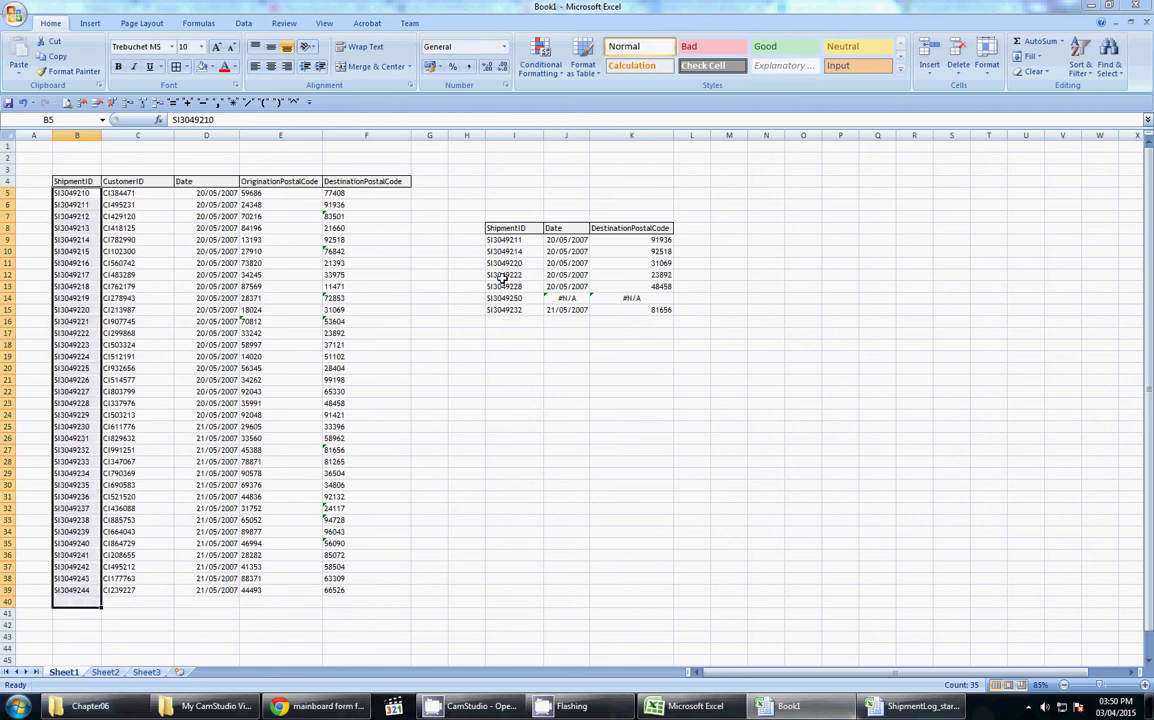
left_click_drag(515, 243, 515, 305)
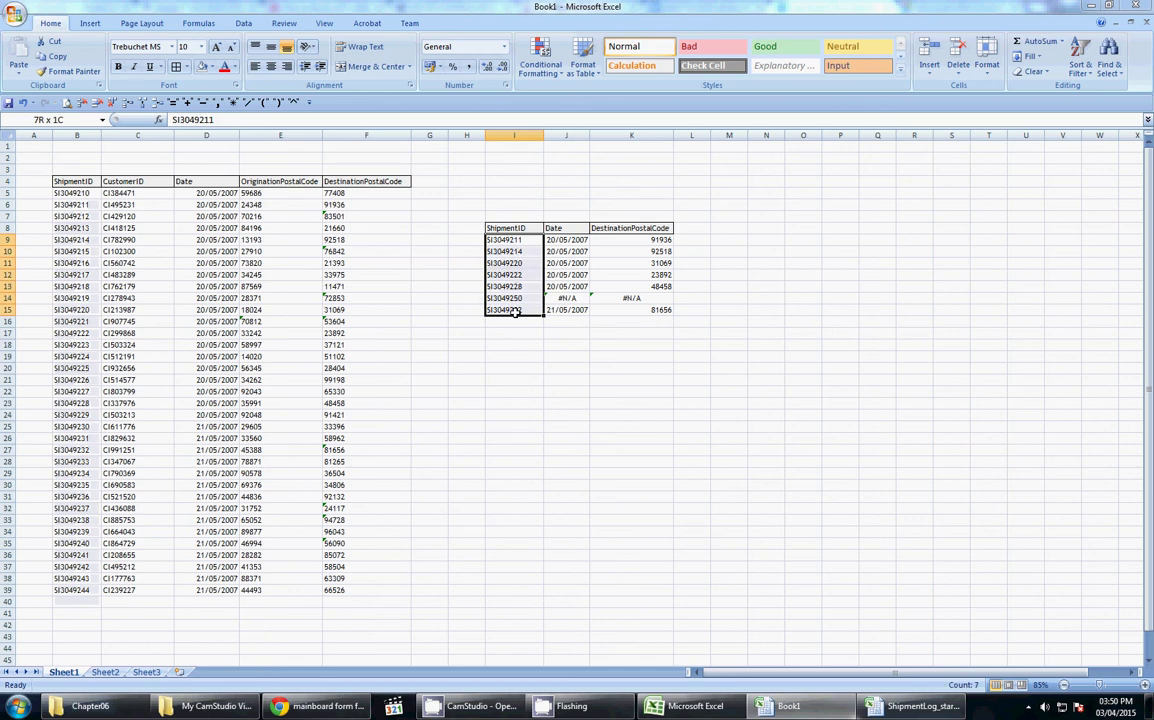
left_click(515, 379)
left_click(630, 321)
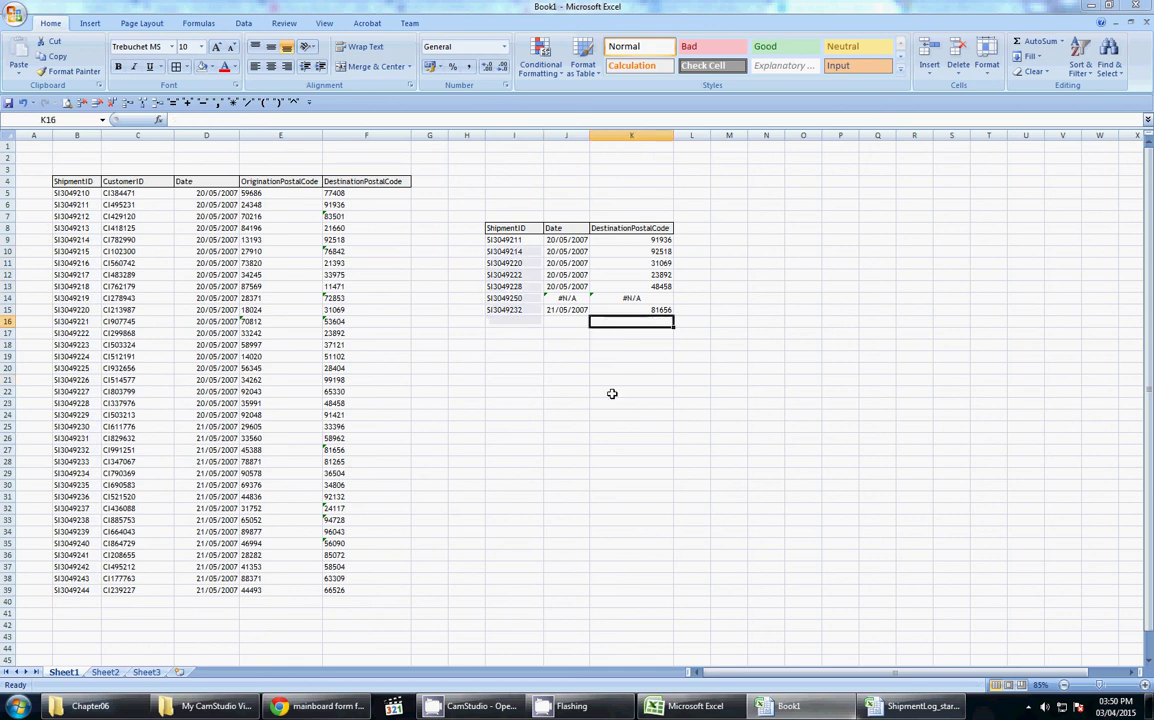